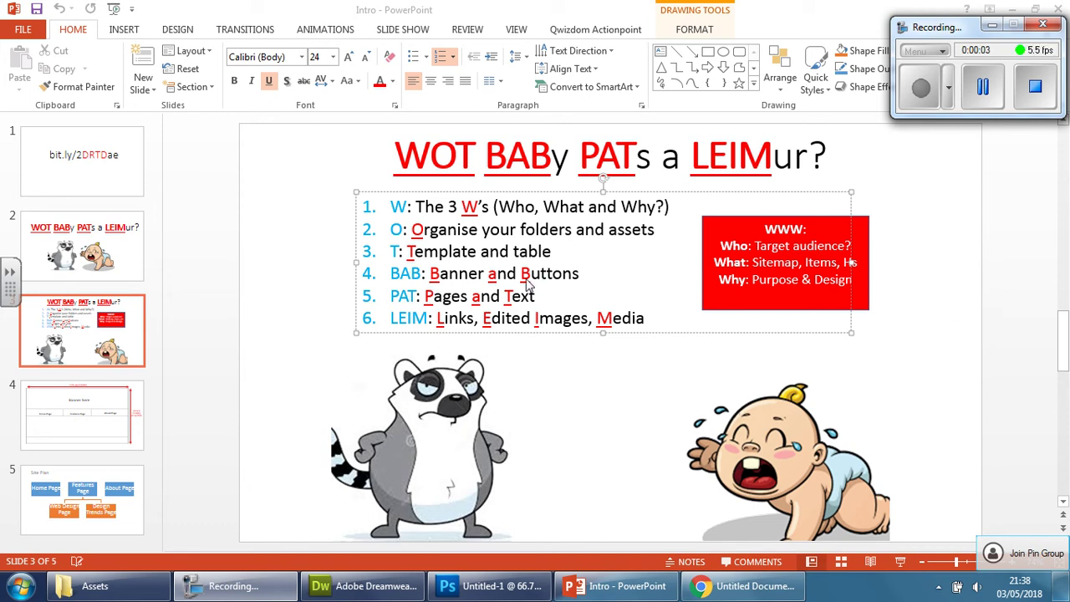
Minimize PowerPoint to reveal the Crawdale Summer Sports Template.html page in Chrome
{"action": "left_click", "coordinate": [992, 24]}
{"action": "left_click", "coordinate": [1015, 9]}
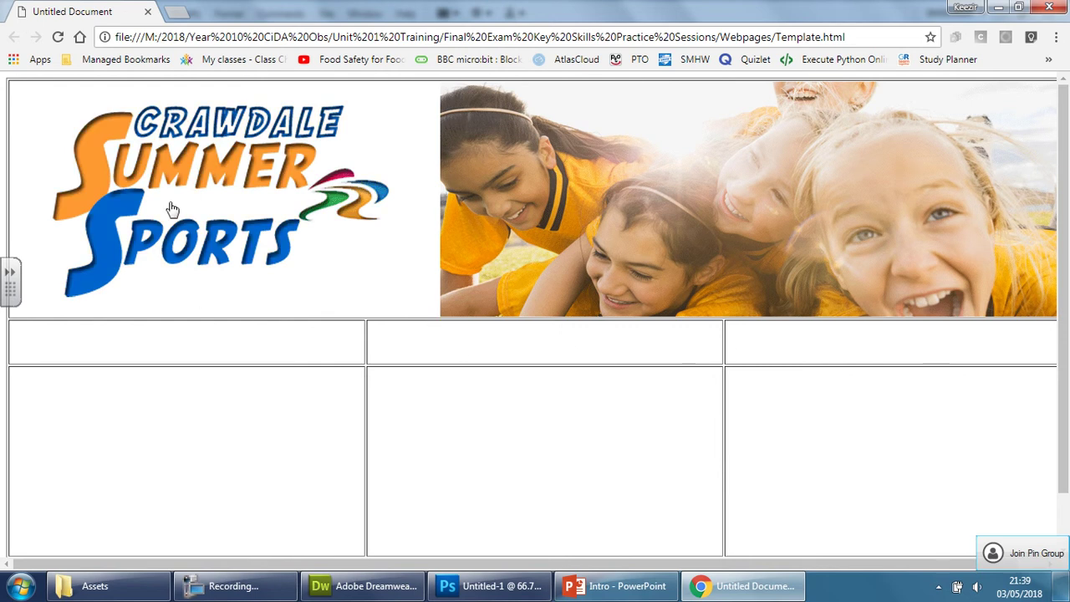
Minimize Chrome and launch Adobe Fireworks CS5 from the Adobe Master Collection CS5.5 folder
{"action": "left_click", "coordinate": [997, 9]}
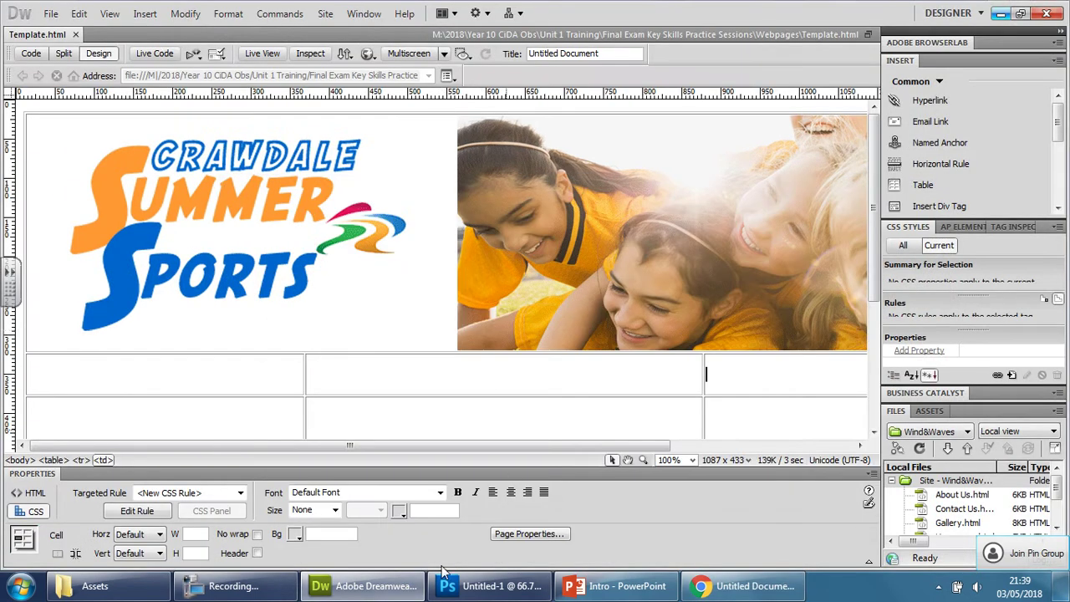
{"action": "left_click", "coordinate": [20, 585]}
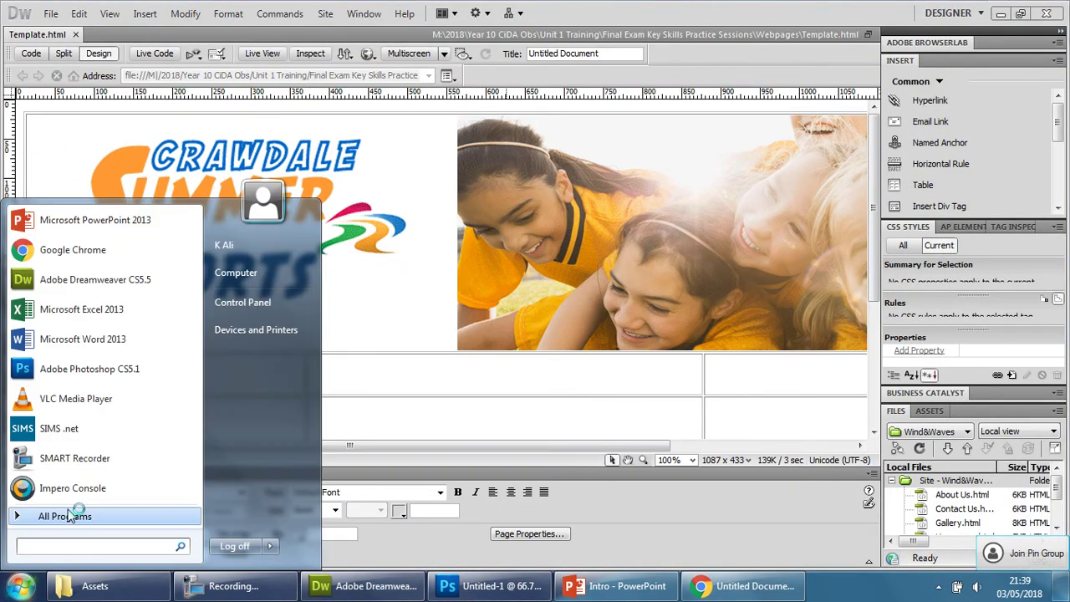
{"action": "left_click", "coordinate": [75, 516]}
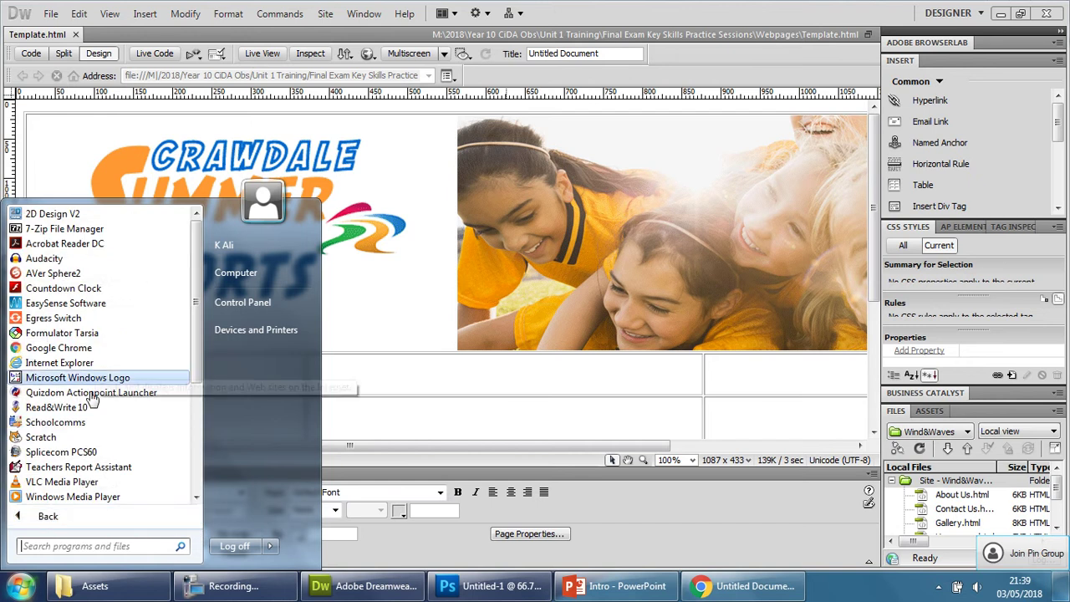
{"action": "scroll", "coordinate": [92, 436], "scroll_direction": "down", "scroll_amount": 5}
{"action": "left_click", "coordinate": [87, 362]}
{"action": "left_click", "coordinate": [73, 400]}
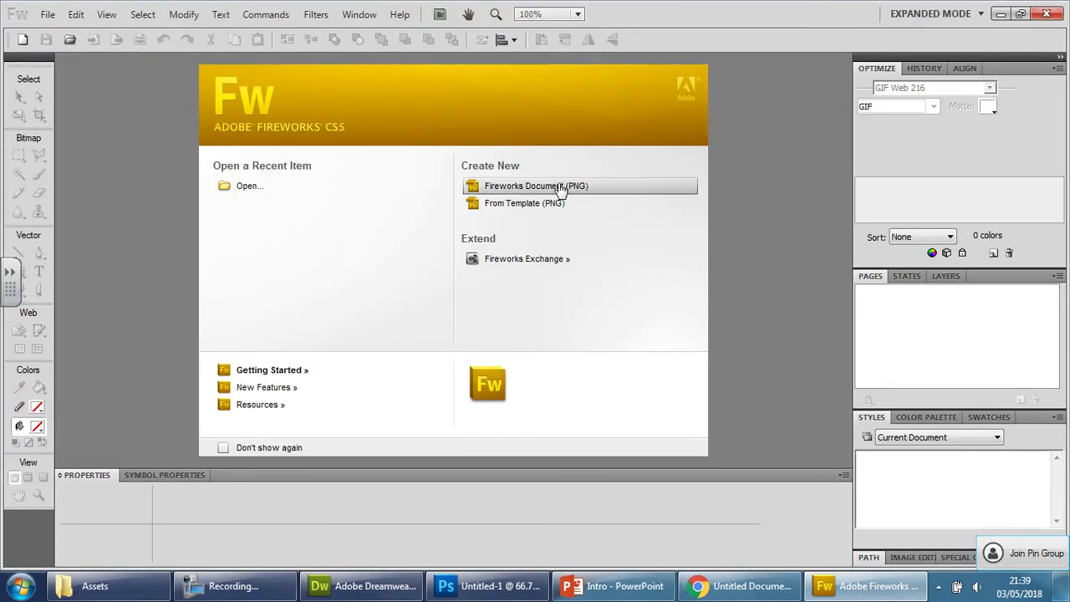
Start a new Fireworks PNG document, then expand the Accessories folder in the Start menu
{"action": "left_click", "coordinate": [505, 189]}
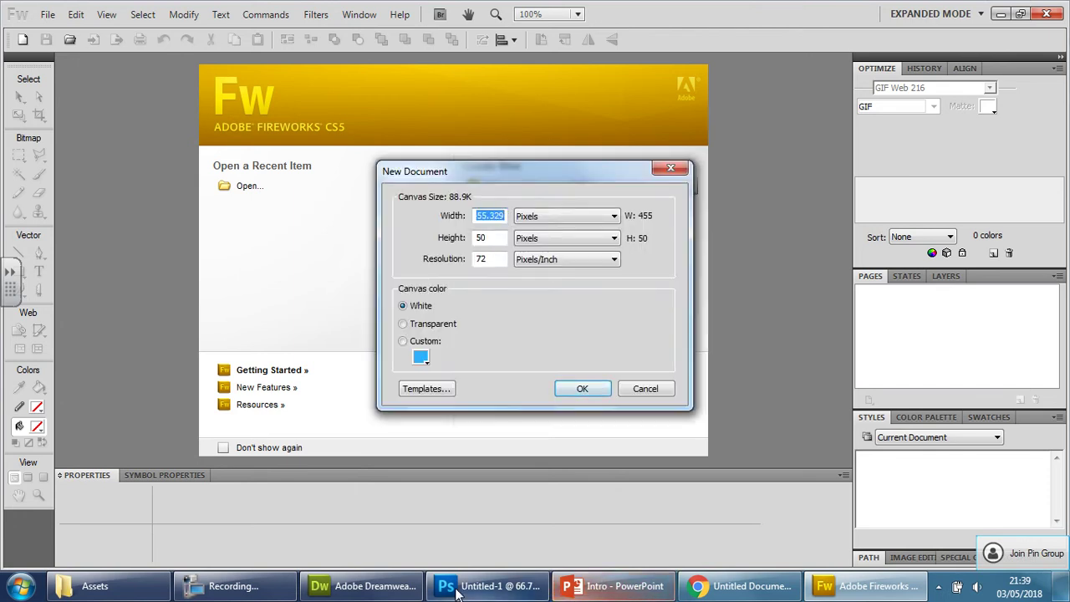
{"action": "left_click", "coordinate": [22, 587]}
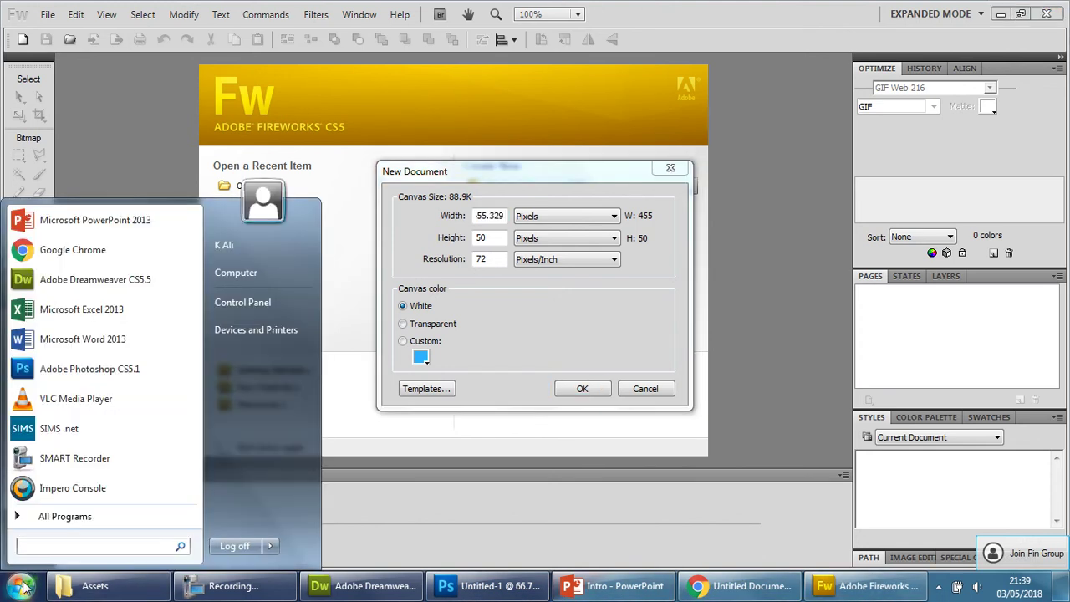
{"action": "left_click", "coordinate": [34, 516]}
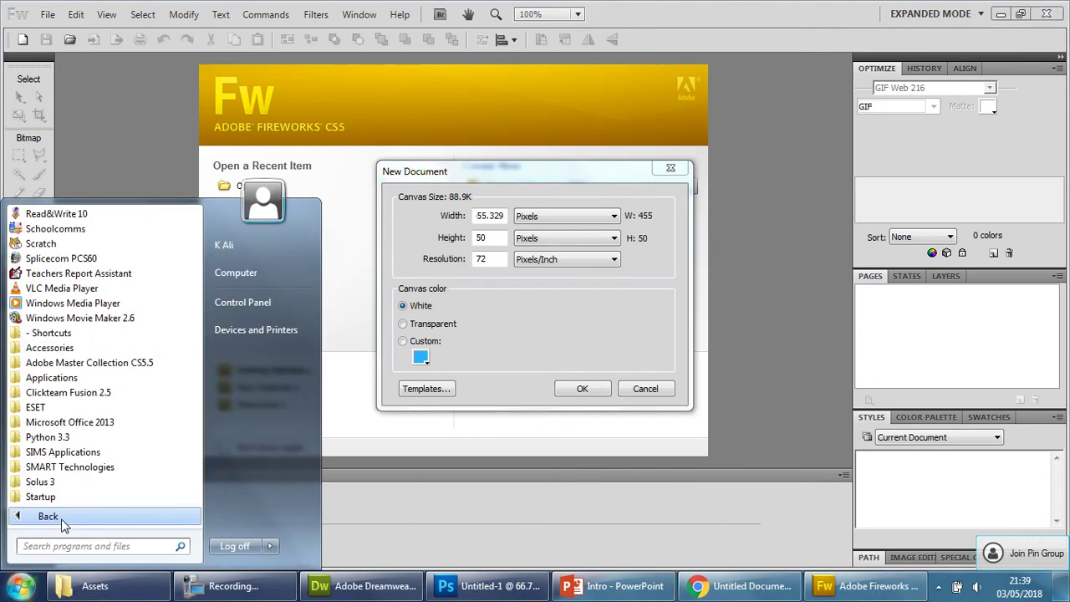
{"action": "left_click", "coordinate": [79, 349]}
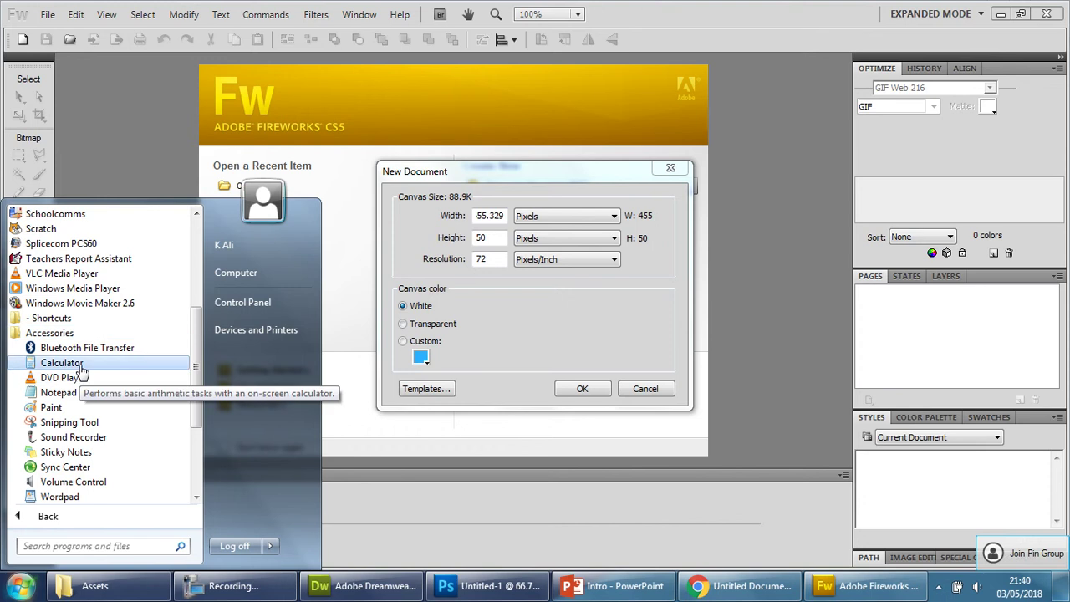
Launch Calculator and divide 1366 by 3 to get the 455.33 button width
{"action": "left_click", "coordinate": [79, 364]}
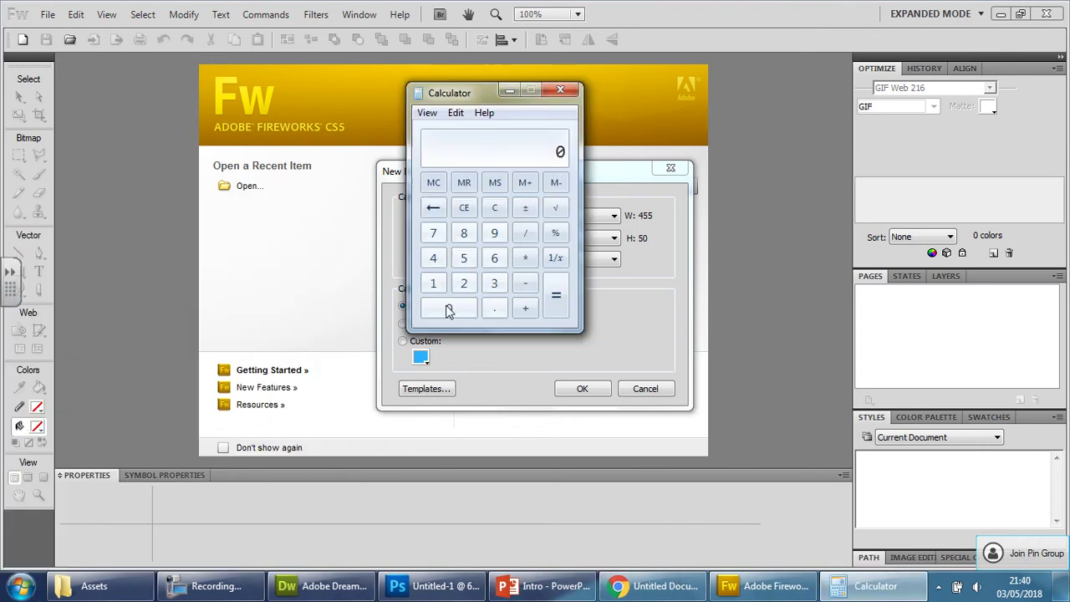
{"action": "left_click", "coordinate": [433, 284]}
{"action": "left_click", "coordinate": [494, 283]}
{"action": "double_click", "coordinate": [494, 260]}
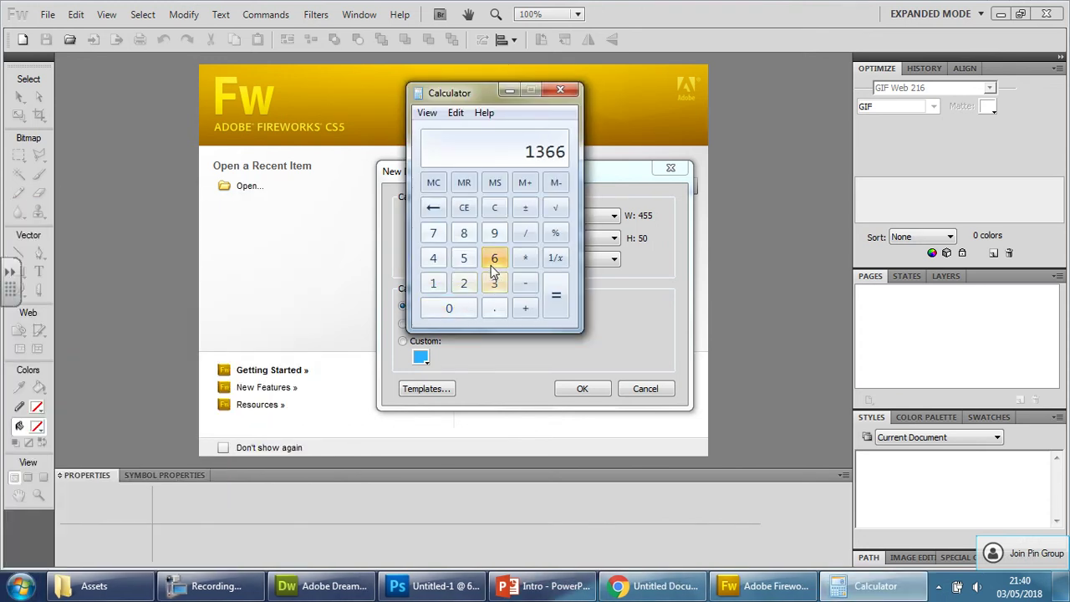
{"action": "left_click", "coordinate": [525, 233]}
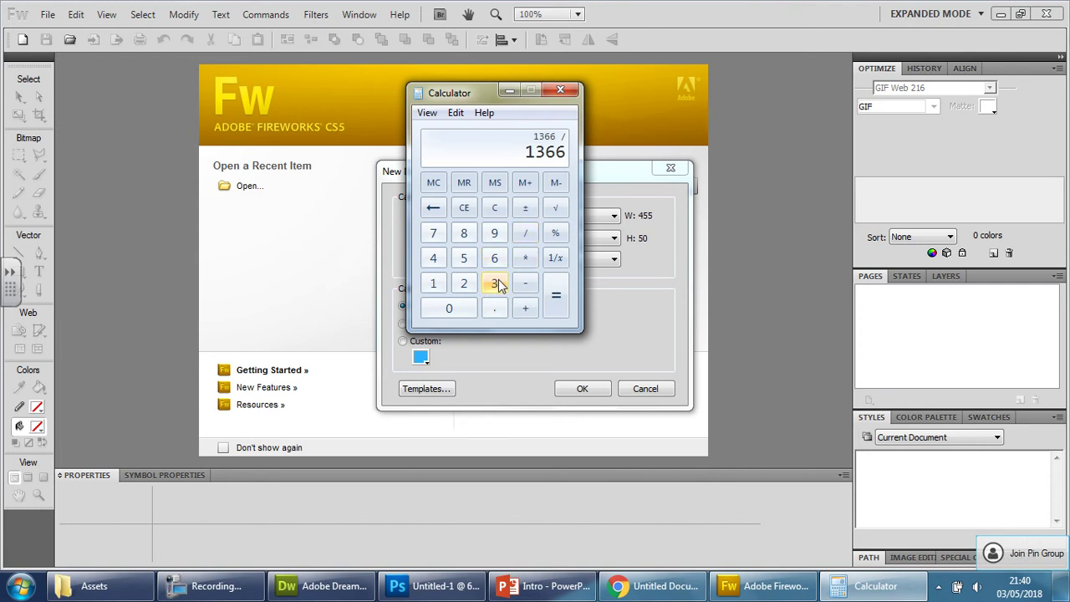
{"action": "left_click", "coordinate": [496, 284]}
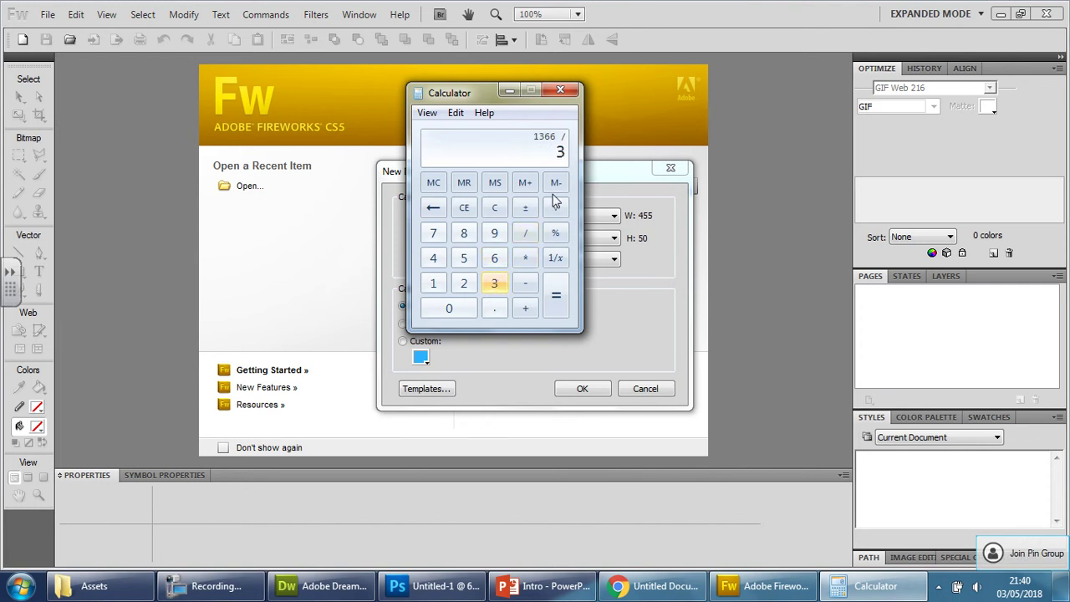
{"action": "left_click", "coordinate": [555, 296]}
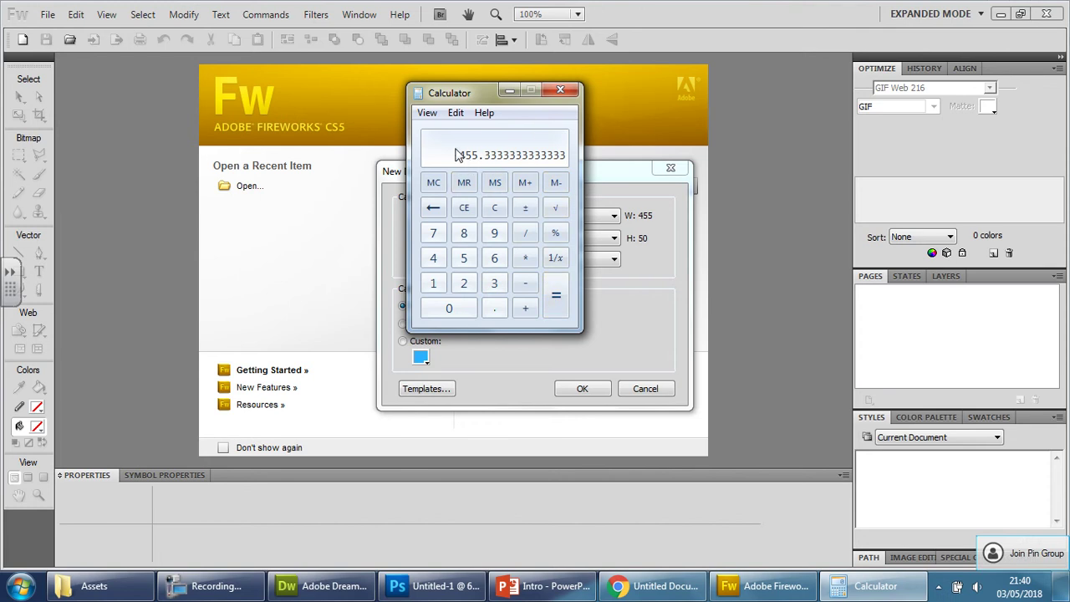
{"action": "left_click", "coordinate": [555, 297]}
Close Calculator and create a 455 × 100 pixel white-canvas document
{"action": "left_click", "coordinate": [561, 91]}
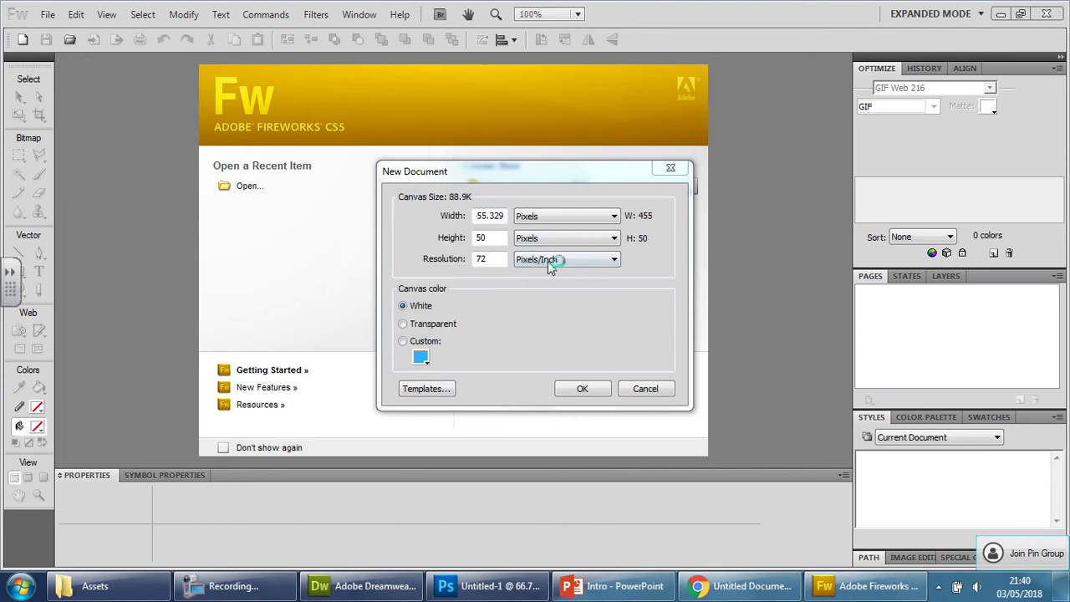
{"action": "double_click", "coordinate": [498, 216]}
{"action": "type", "text": "455"}
{"action": "left_click", "coordinate": [492, 238]}
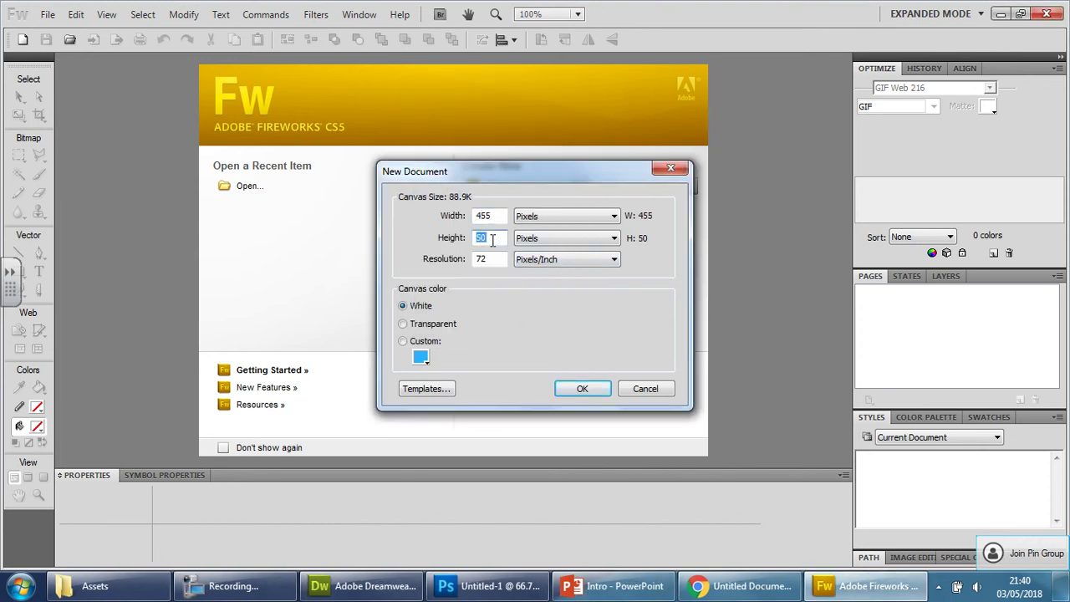
{"action": "type", "text": "100"}
{"action": "left_click", "coordinate": [582, 388]}
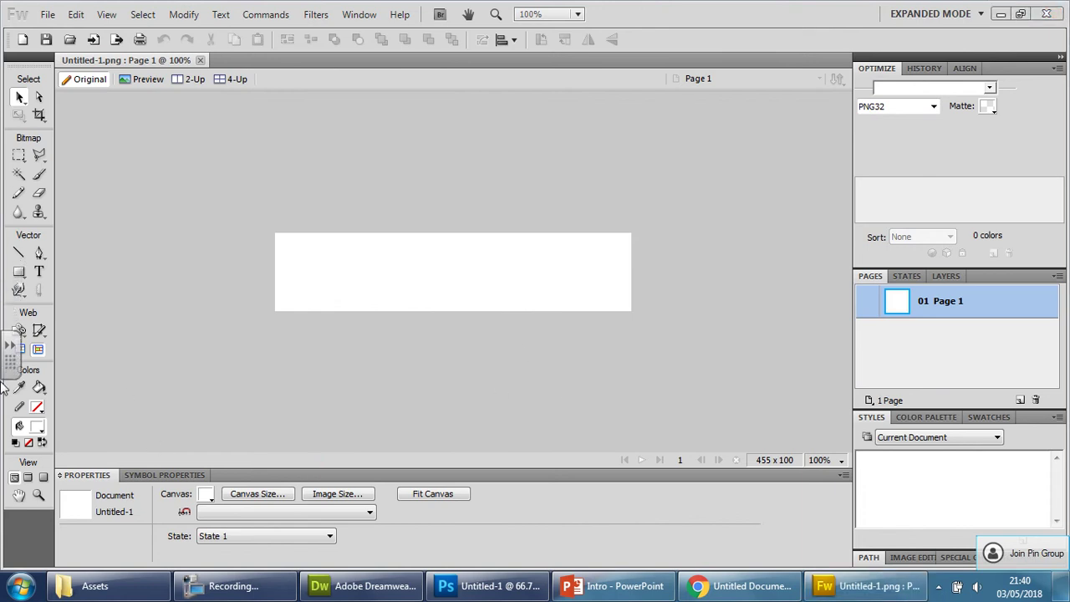
Draw a white rectangle filling the 455 × 100 canvas, then return to Dreamweaver
{"action": "left_click", "coordinate": [20, 275]}
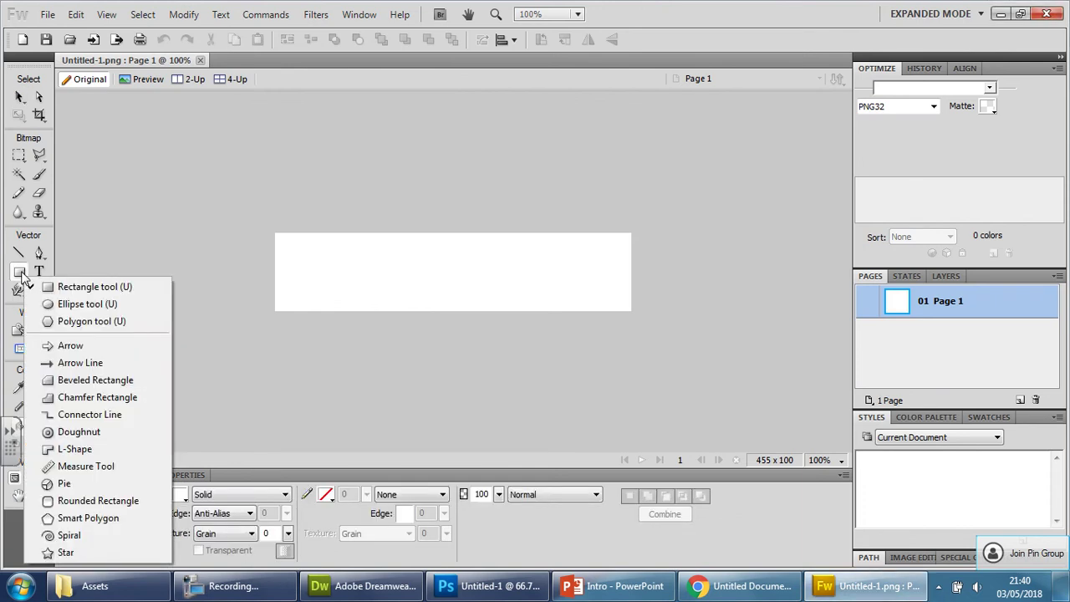
{"action": "left_click", "coordinate": [118, 289]}
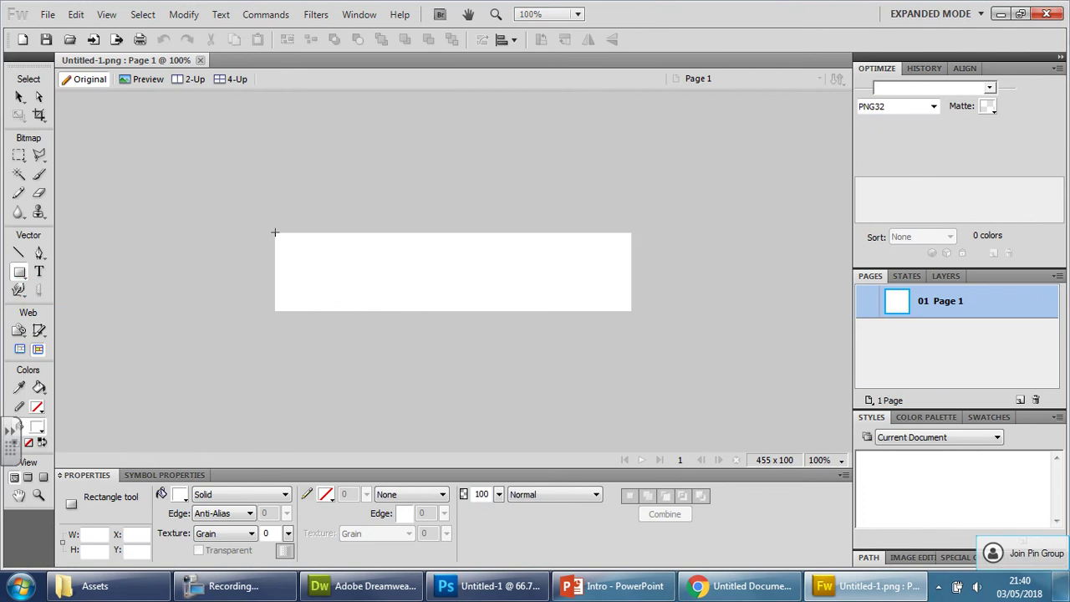
{"action": "mouse_move", "coordinate": [275, 232]}
{"action": "left_mouse_down"}
{"action": "mouse_move", "coordinate": [482, 290]}
{"action": "mouse_move", "coordinate": [632, 312]}
{"action": "left_mouse_up"}
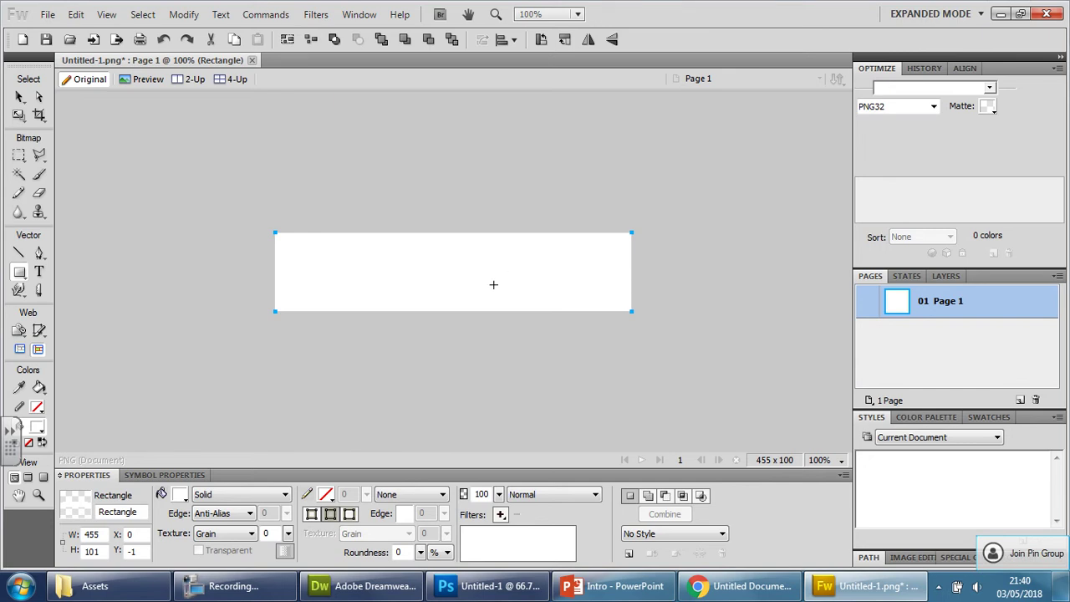
{"action": "left_click", "coordinate": [179, 494]}
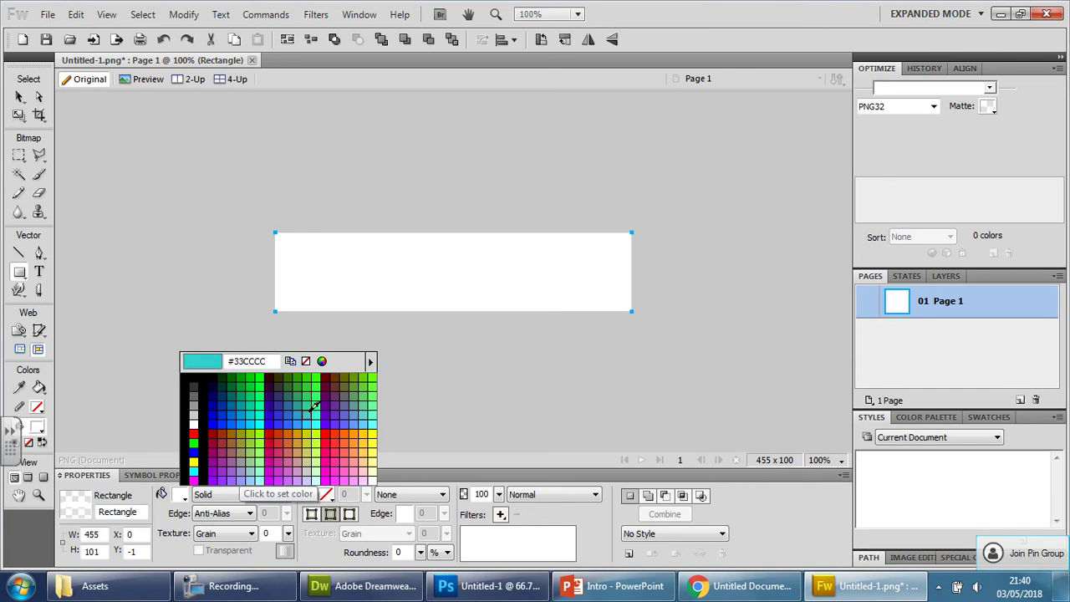
{"action": "left_click", "coordinate": [385, 271]}
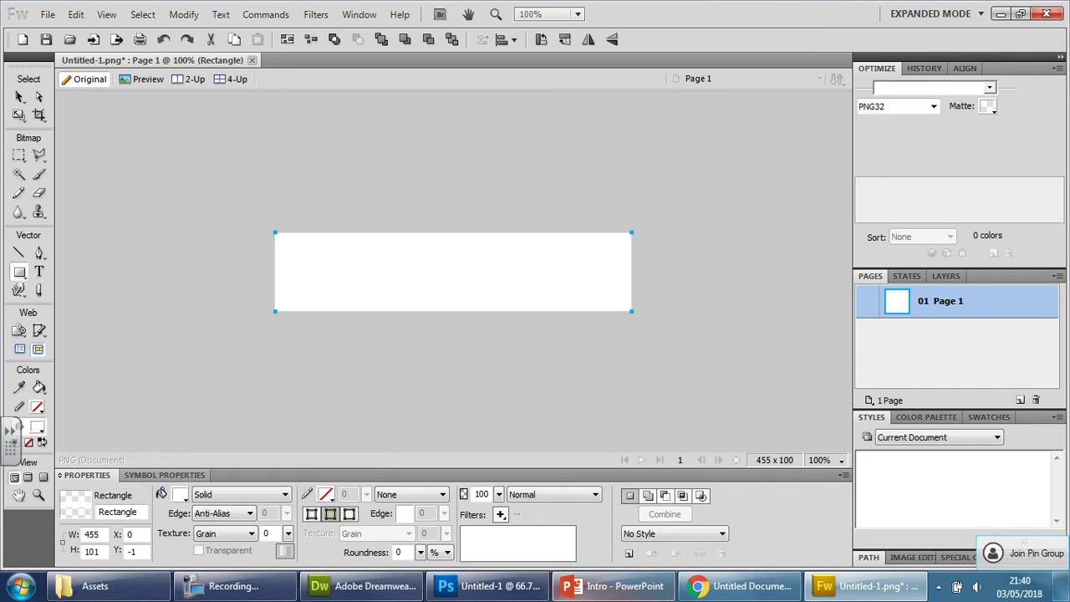
{"action": "left_click", "coordinate": [360, 586]}
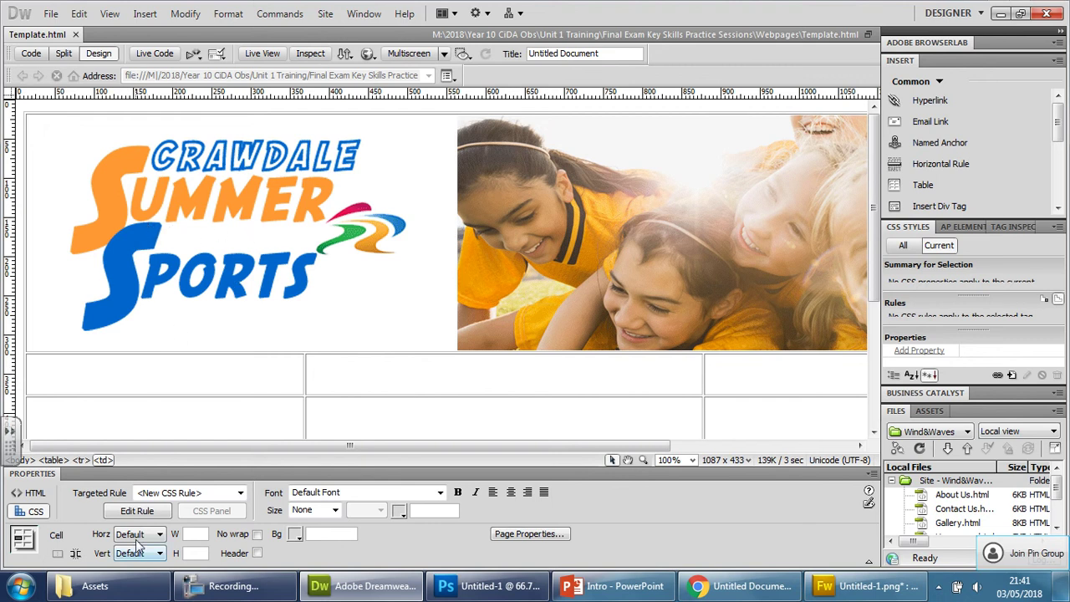
Give the first button cell a white #FFFFFF background, then return to Fireworks
{"action": "left_click", "coordinate": [100, 376]}
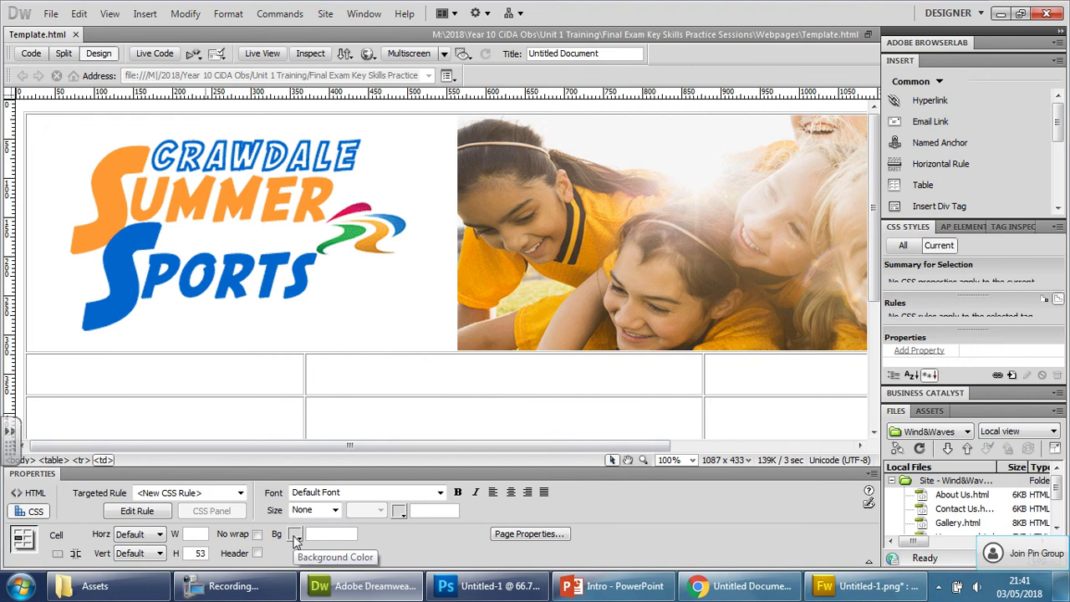
{"action": "left_click", "coordinate": [296, 536]}
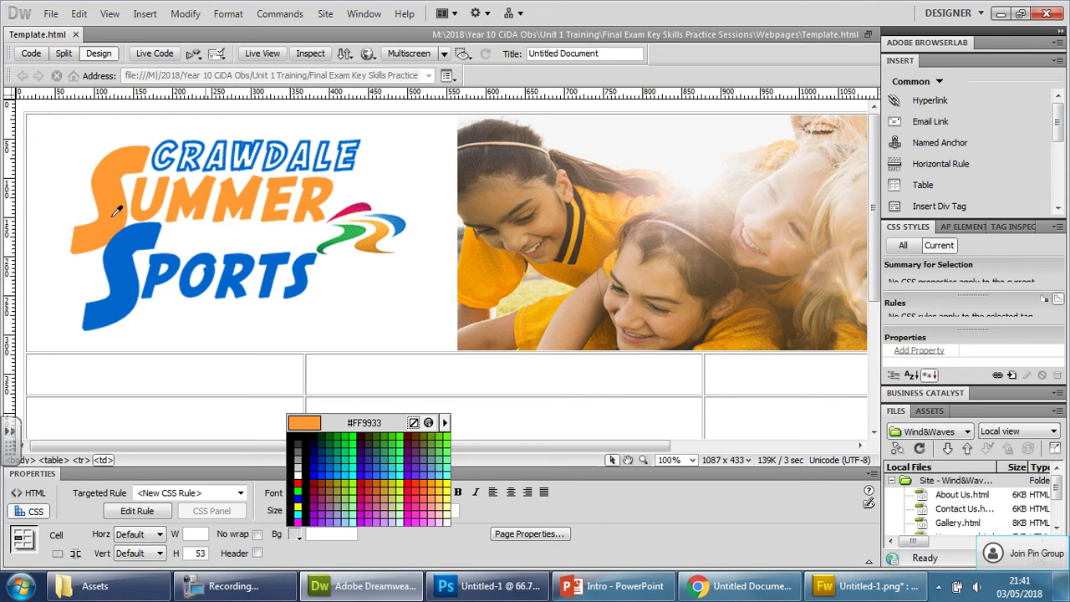
{"action": "left_click", "coordinate": [200, 381]}
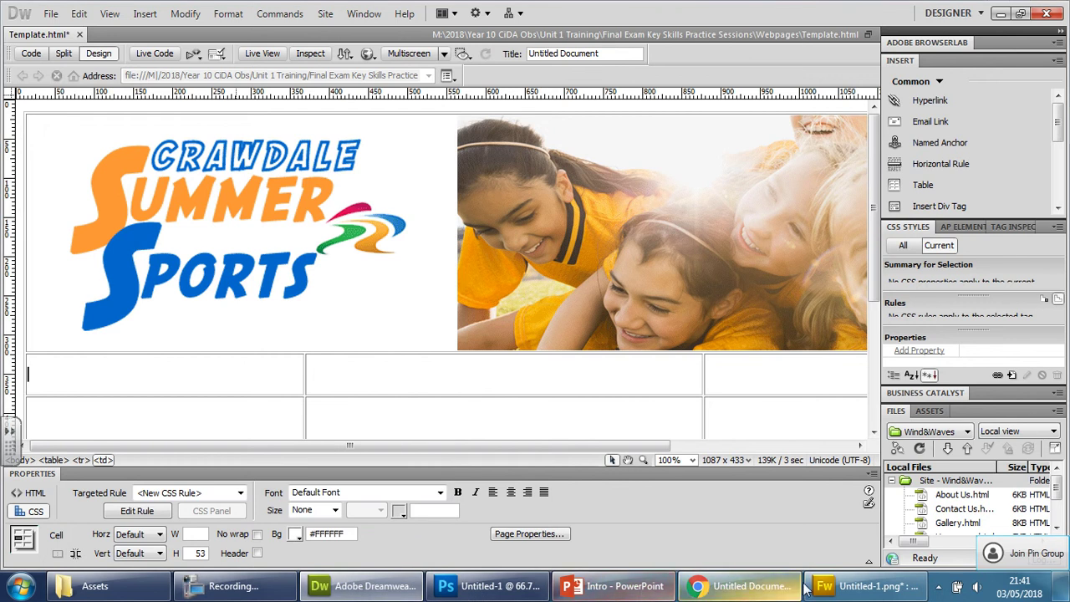
{"action": "left_click", "coordinate": [833, 591]}
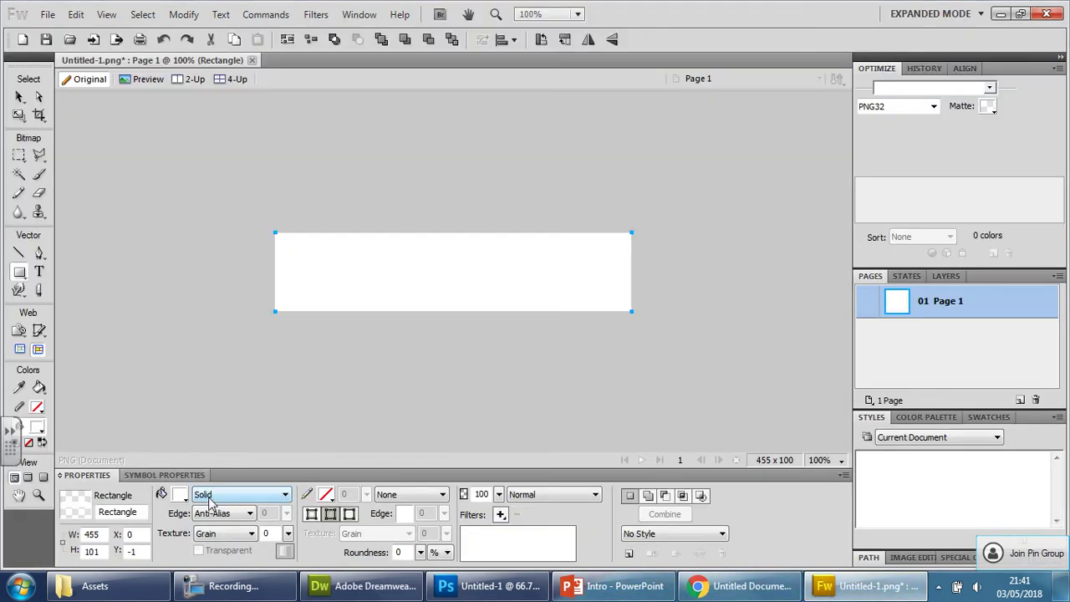
Change the rectangle's fill colour to orange #FF9933
{"action": "left_click", "coordinate": [179, 496]}
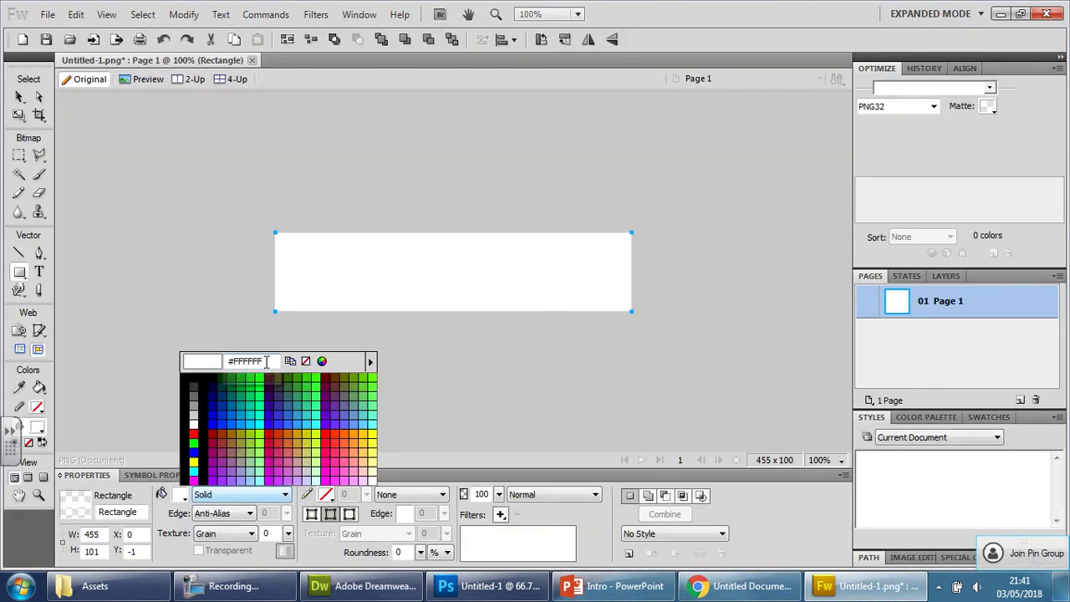
{"action": "key", "text": "BackSpace"}
{"action": "key", "text": "BackSpace"}
{"action": "key", "text": "BackSpace"}
{"action": "key", "text": "BackSpace"}
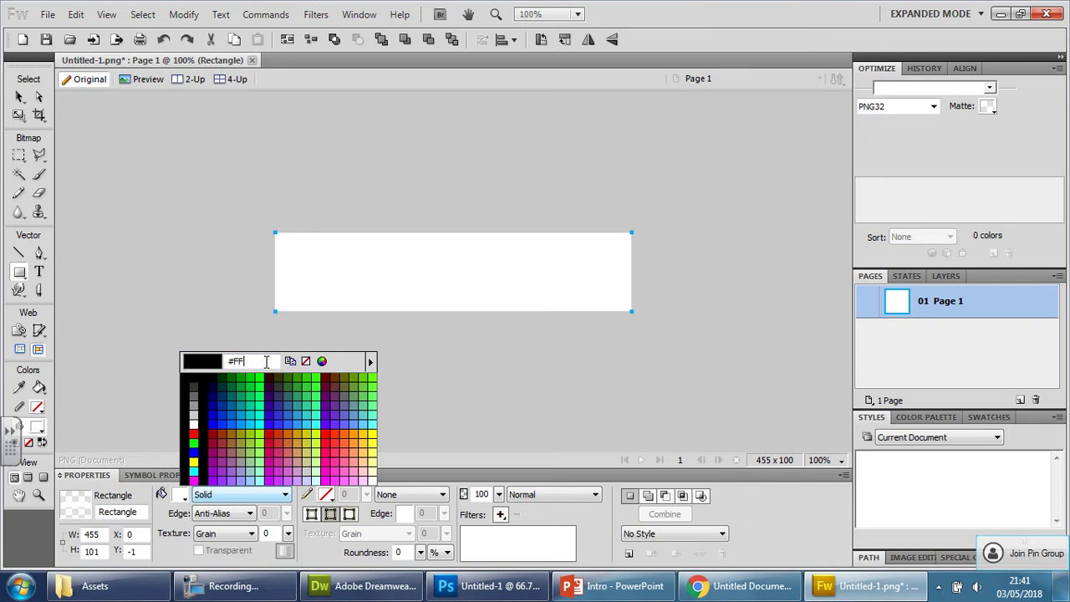
{"action": "type", "text": "9933"}
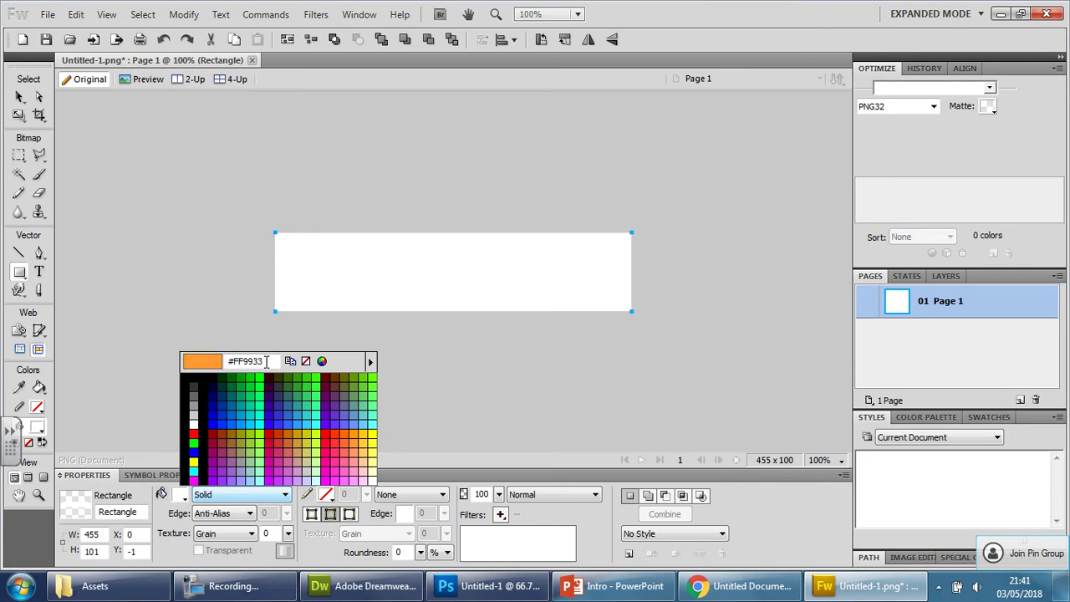
{"action": "key", "text": "Return"}
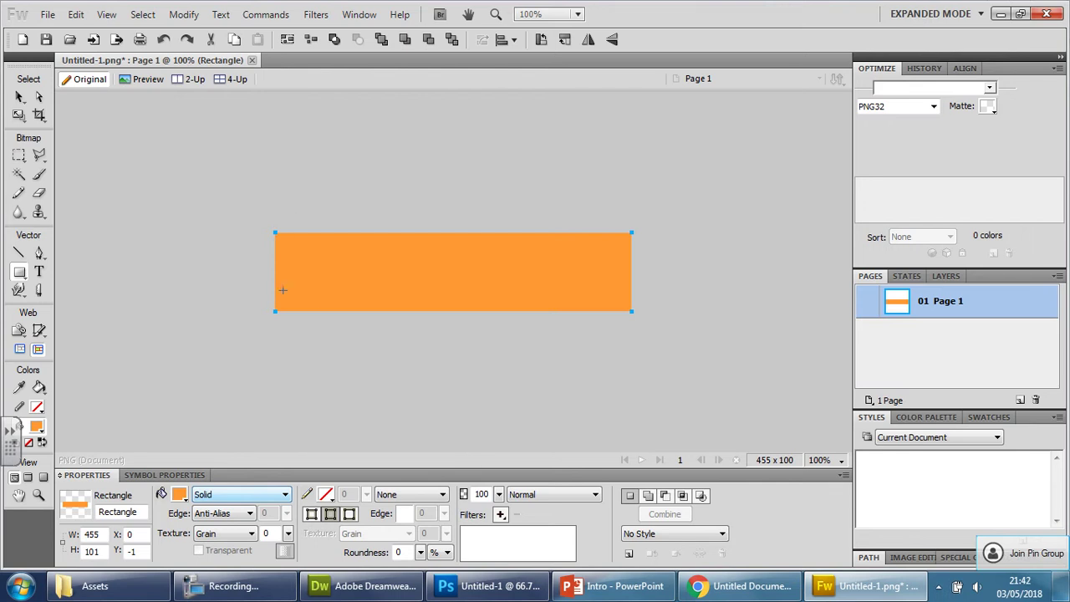
Apply an Inner Bevel filter to the orange rectangle
{"action": "left_click", "coordinate": [501, 514]}
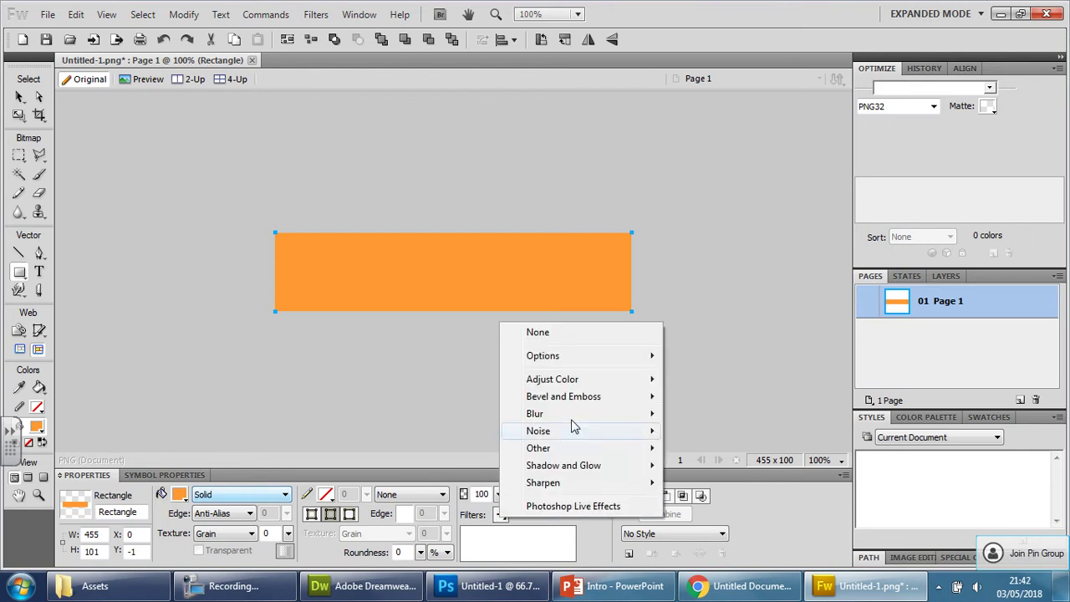
{"action": "mouse_move", "coordinate": [516, 404]}
{"action": "left_click", "coordinate": [477, 398]}
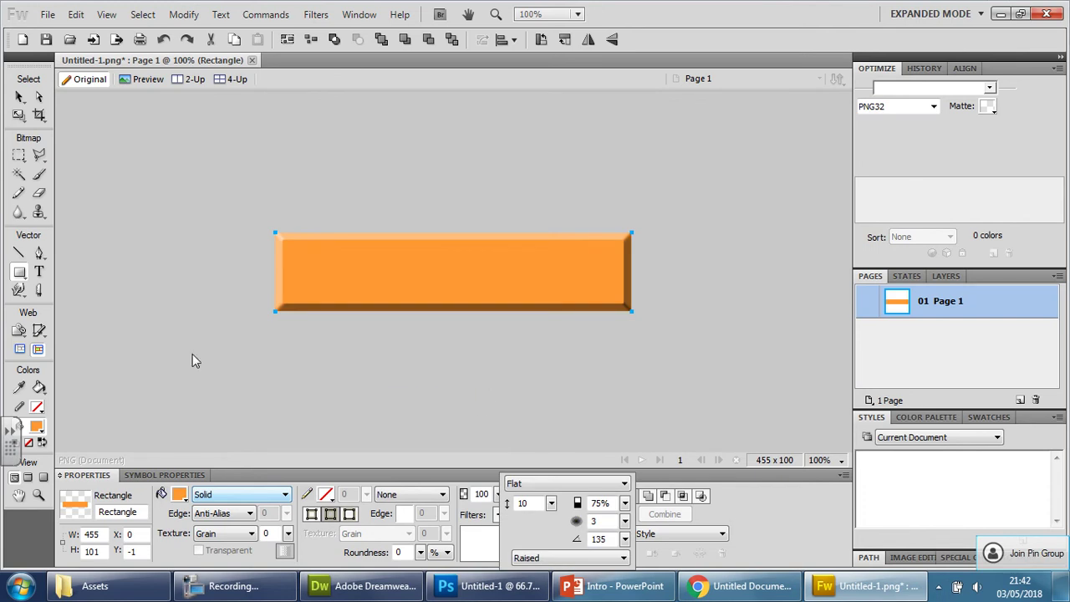
{"action": "left_click", "coordinate": [40, 276]}
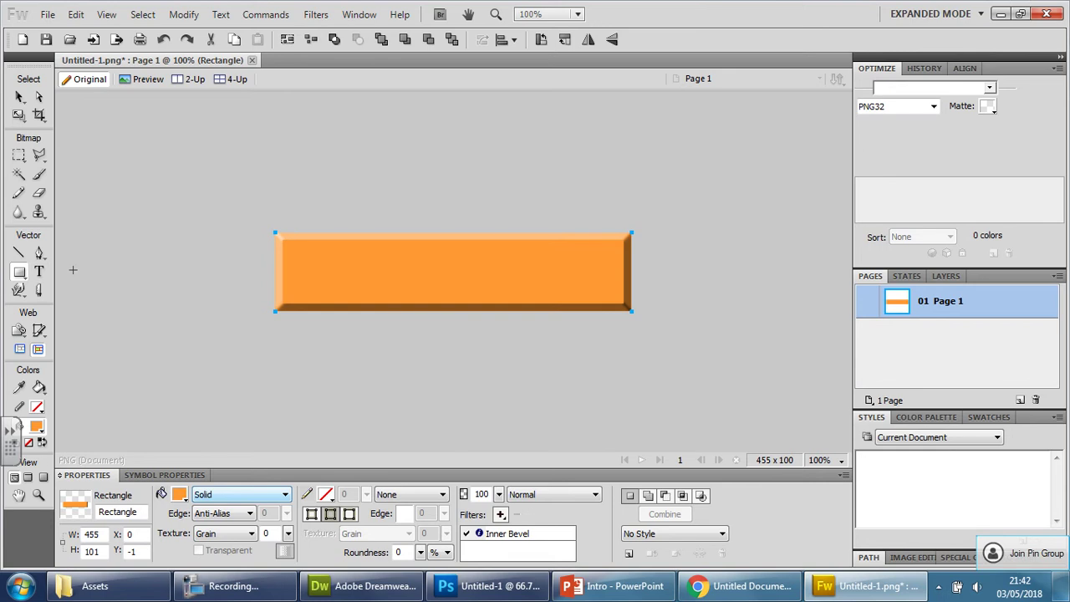
With the Text tool, draw a 408 × 39 pixel text box across the orange button
{"action": "left_click", "coordinate": [39, 272]}
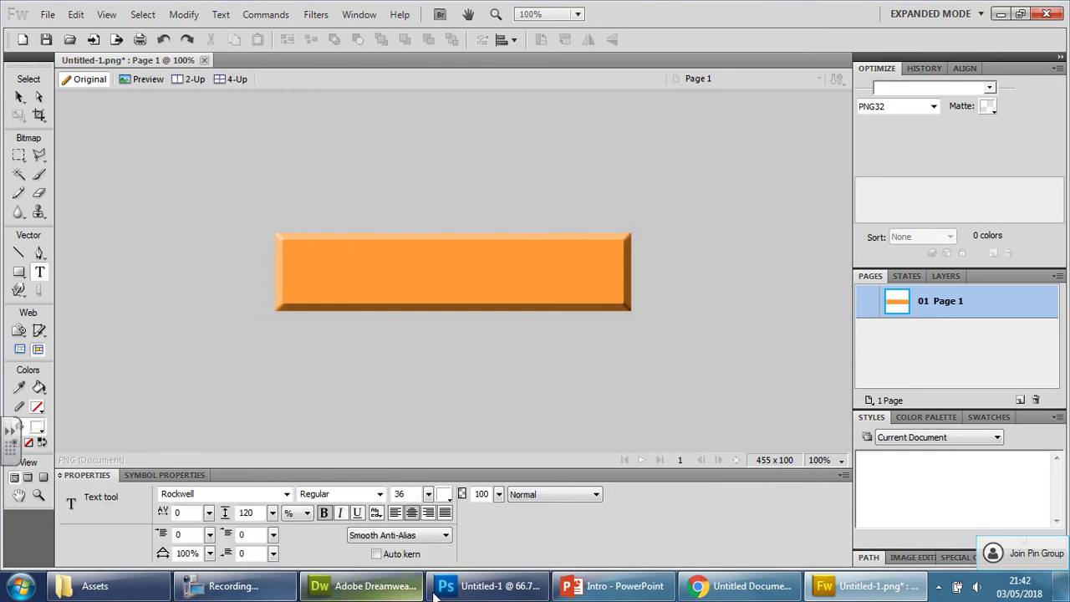
{"action": "left_click", "coordinate": [374, 585]}
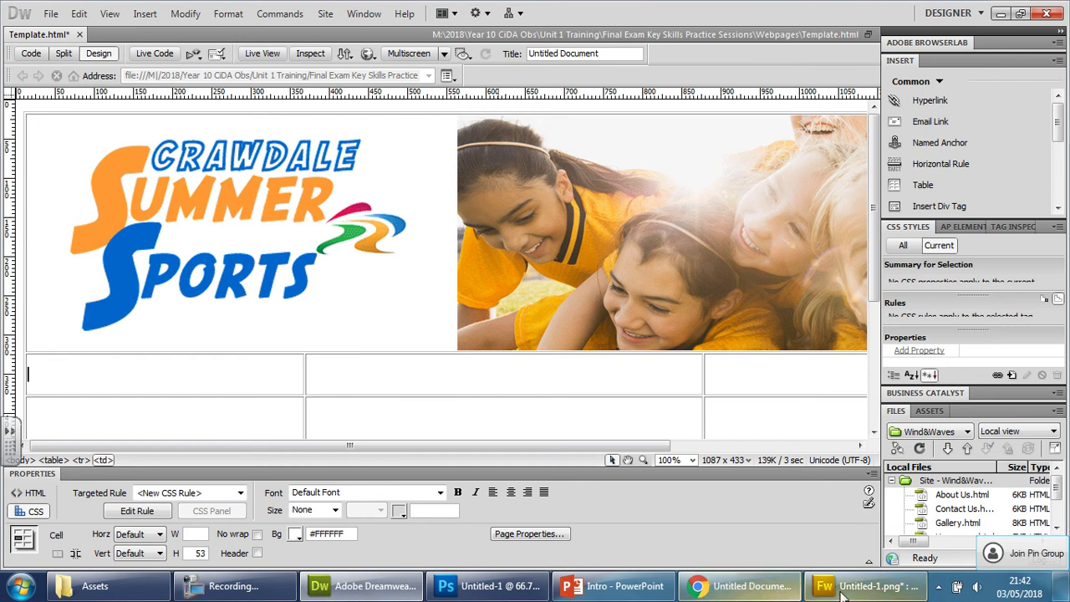
{"action": "left_click", "coordinate": [869, 586]}
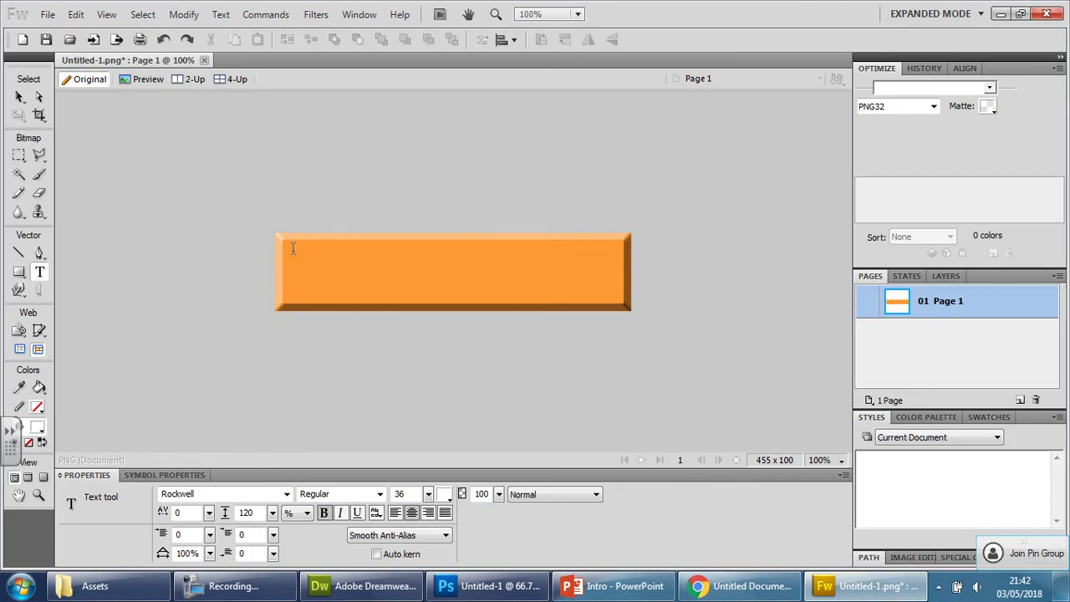
{"action": "left_click_drag", "start_coordinate": [293, 248], "coordinate": [609, 287]}
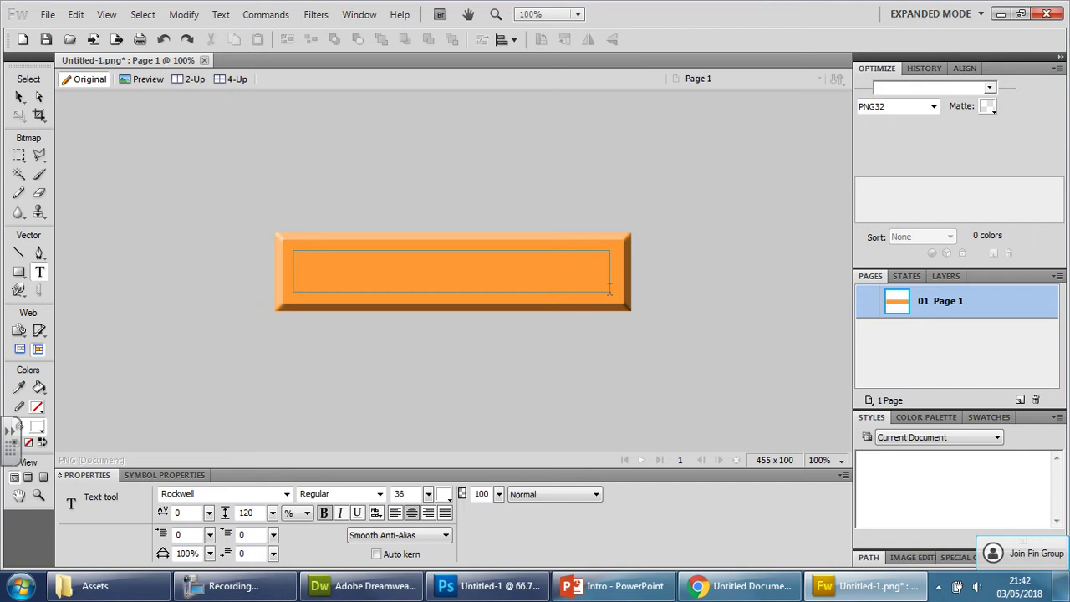
{"action": "left_click_drag", "start_coordinate": [610, 289], "coordinate": [610, 291]}
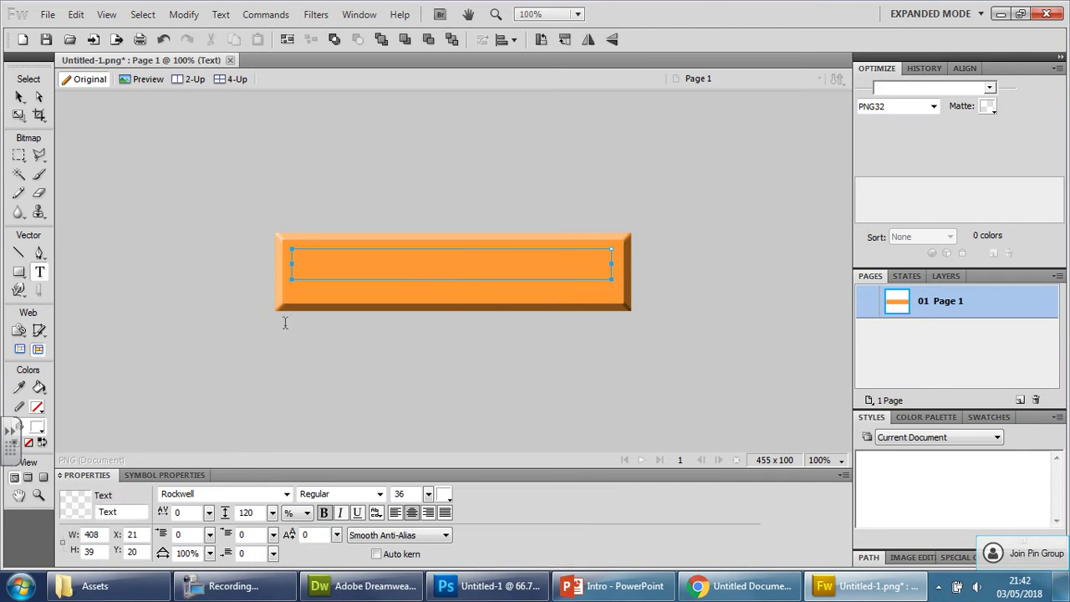
Open the Properties font list and scroll through it to preview typefaces
{"action": "left_click", "coordinate": [288, 495]}
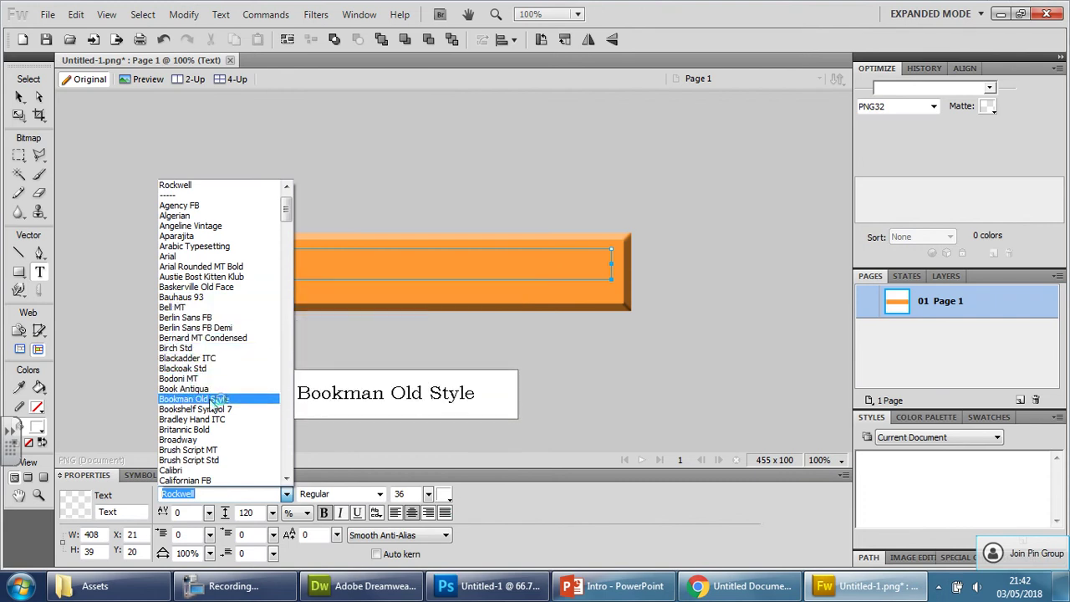
{"action": "scroll", "coordinate": [214, 412], "scroll_direction": "down", "scroll_amount": 1}
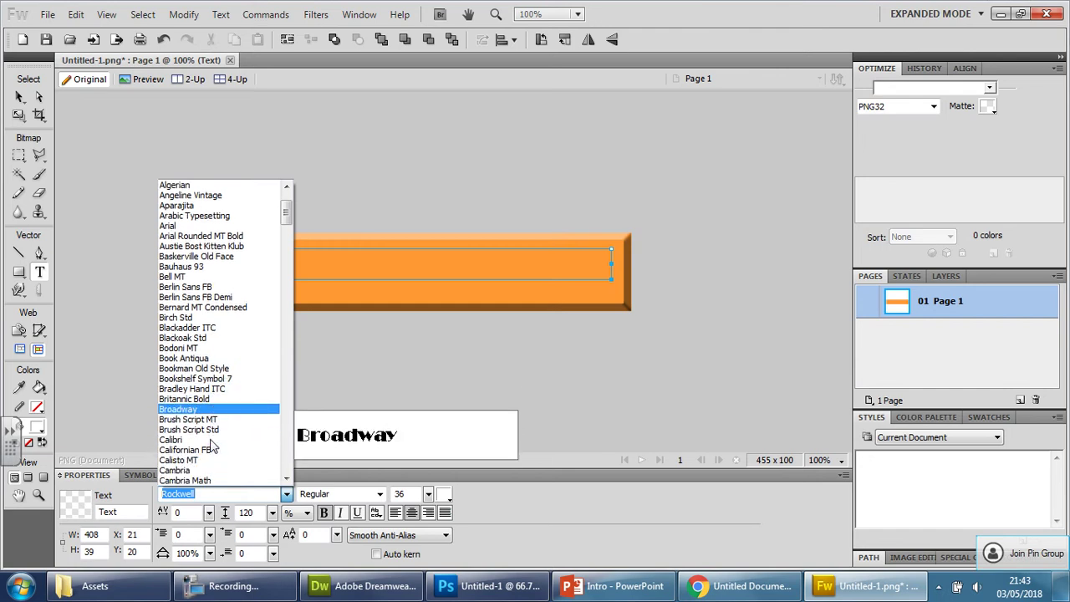
{"action": "scroll", "coordinate": [209, 458], "scroll_direction": "down", "scroll_amount": 2}
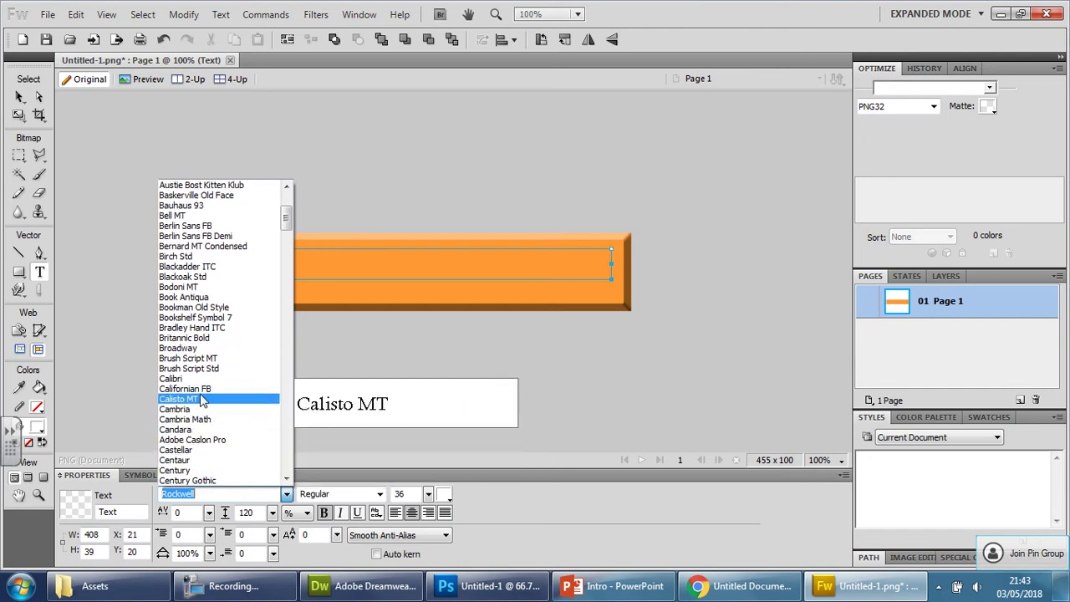
{"action": "scroll", "coordinate": [205, 439], "scroll_direction": "down", "scroll_amount": 2}
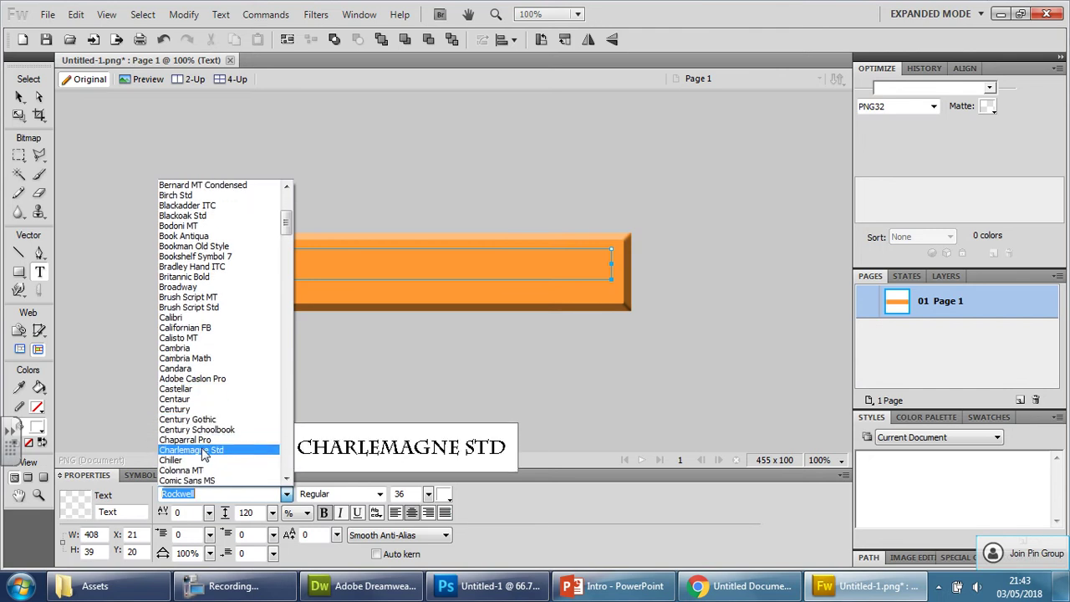
{"action": "scroll", "coordinate": [203, 454], "scroll_direction": "down", "scroll_amount": 1}
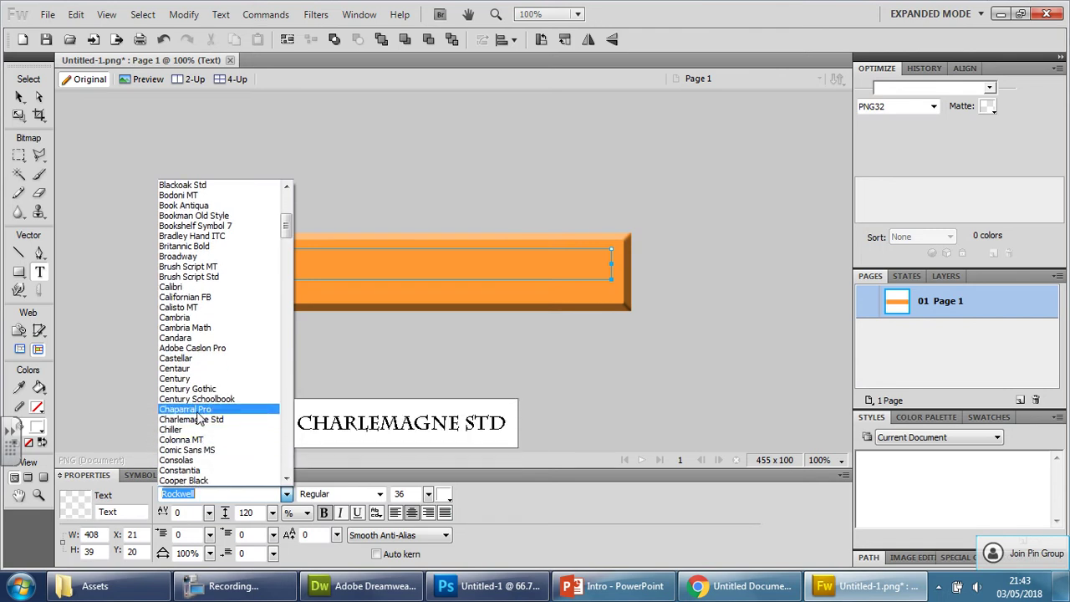
{"action": "scroll", "coordinate": [200, 368], "scroll_direction": "up", "scroll_amount": 5}
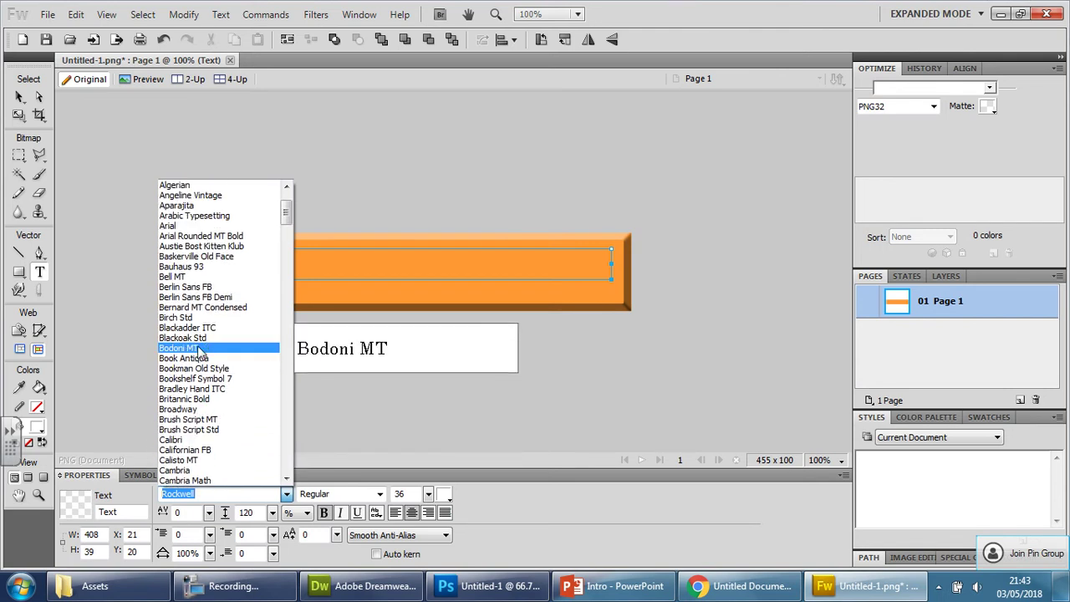
Label the orange button 'Home Page' in Arial and select the whole label
{"action": "left_click", "coordinate": [193, 226]}
{"action": "type", "text": "Home Page"}
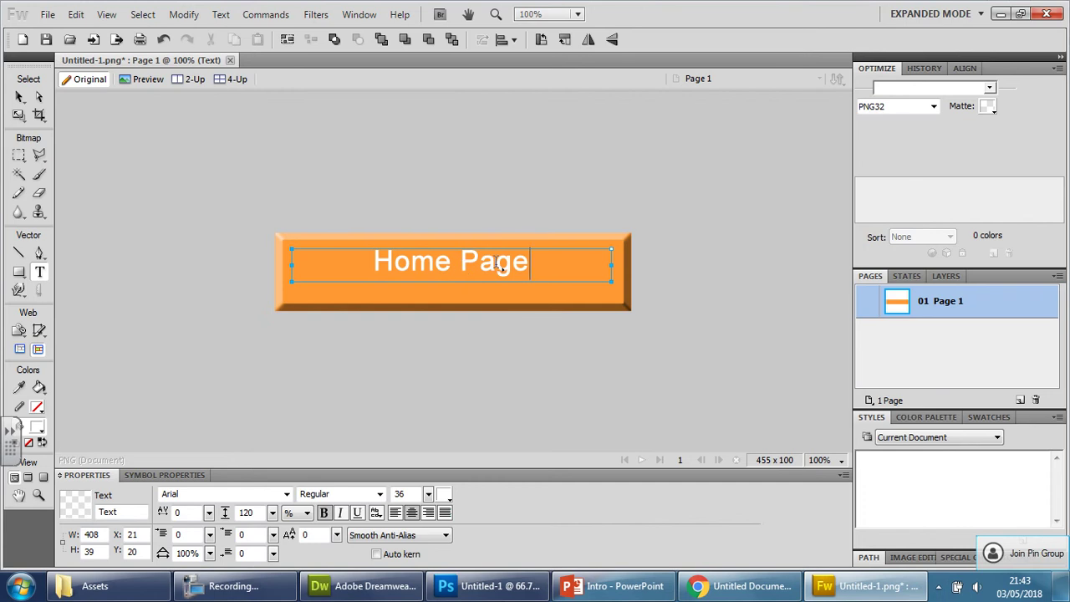
{"action": "triple_click", "coordinate": [439, 263]}
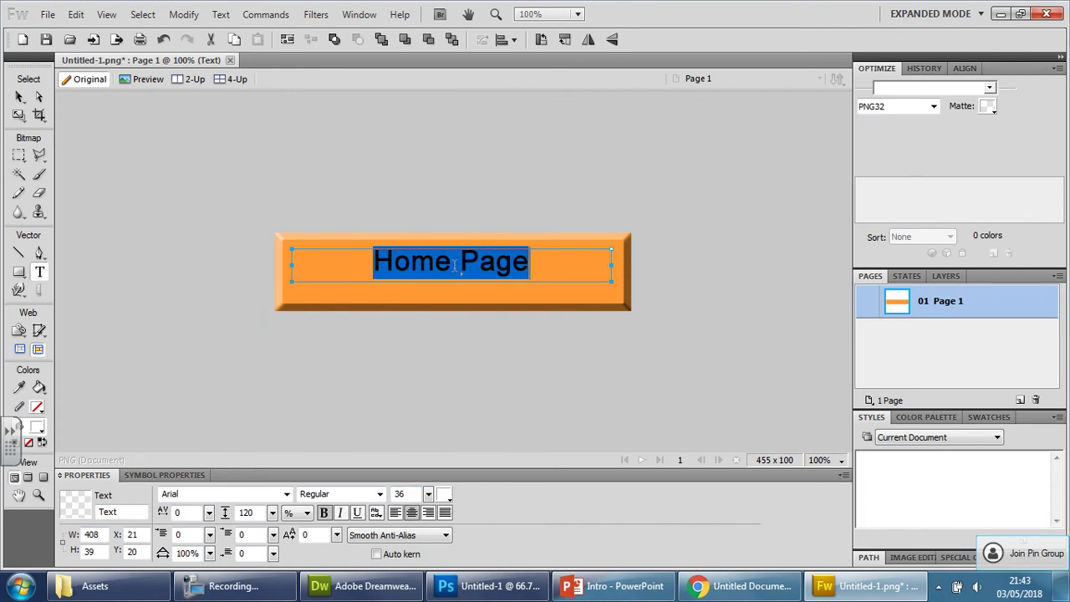
{"action": "left_click", "coordinate": [360, 586]}
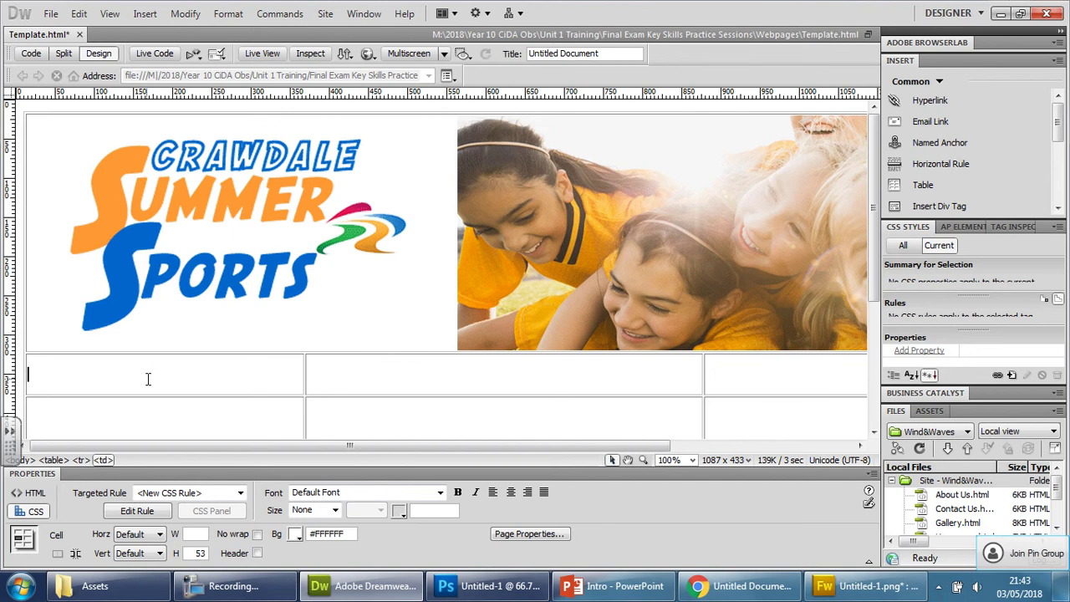
{"action": "left_click", "coordinate": [296, 535]}
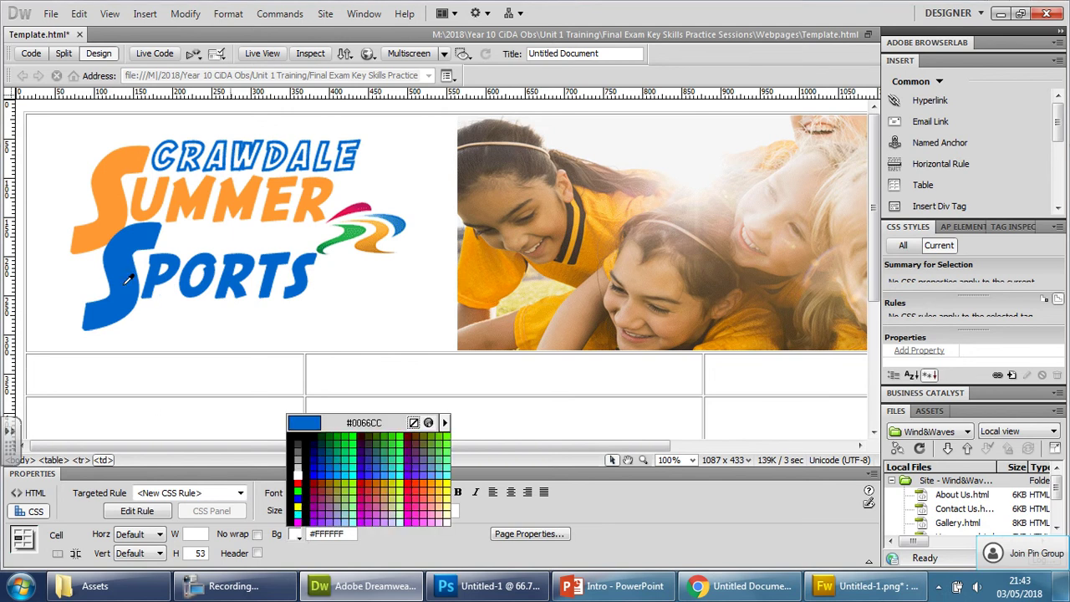
{"action": "left_click", "coordinate": [159, 381]}
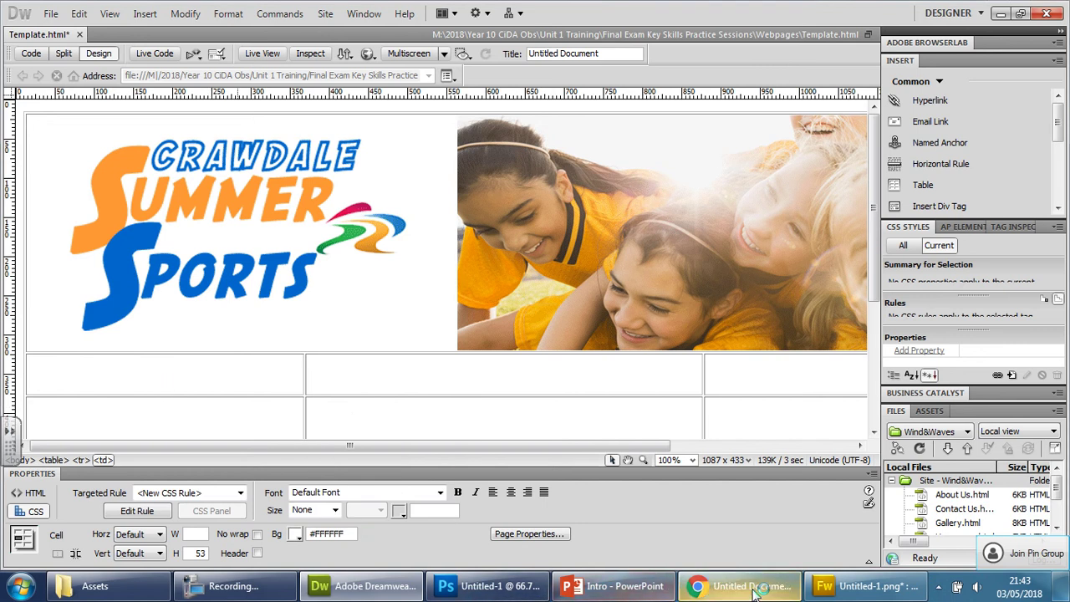
{"action": "left_click", "coordinate": [805, 589]}
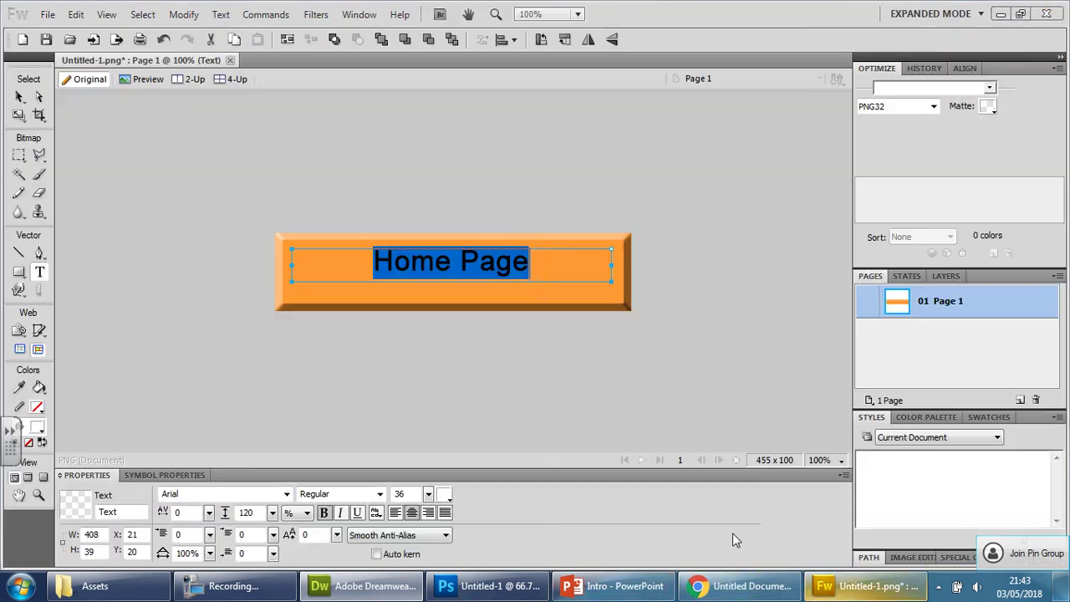
{"action": "left_click", "coordinate": [445, 495]}
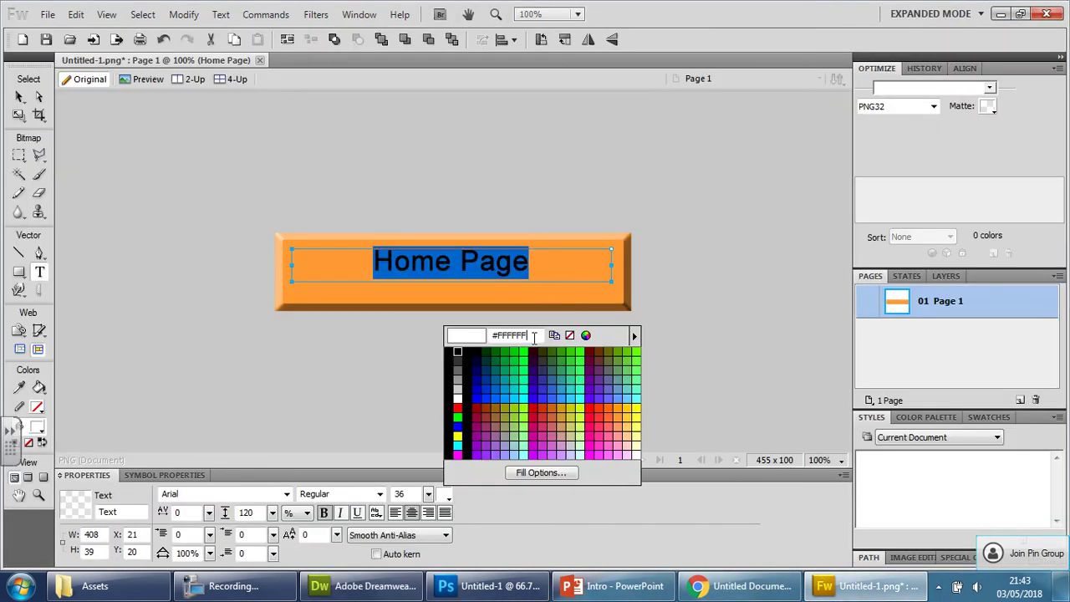
{"action": "key", "text": "BackSpace"}
{"action": "key", "text": "BackSpace"}
{"action": "key", "text": "BackSpace"}
{"action": "key", "text": "BackSpace"}
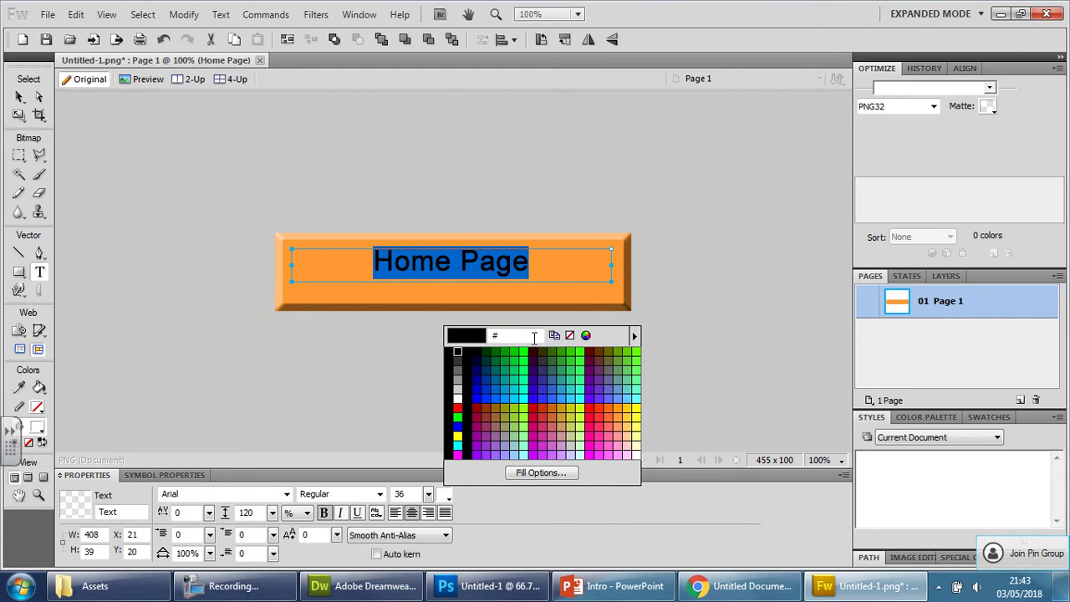
{"action": "type", "text": "00"}
{"action": "type", "text": "00cc"}
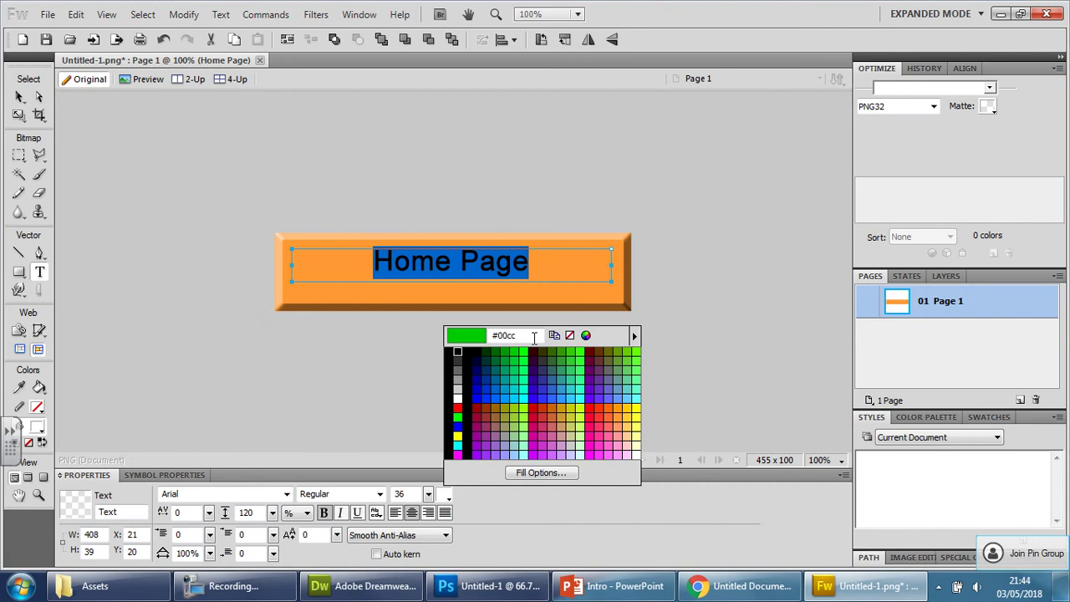
{"action": "type", "text": "66"}
{"action": "key", "text": "BackSpace"}
{"action": "key", "text": "BackSpace"}
{"action": "key", "text": "BackSpace"}
{"action": "key", "text": "BackSpace"}
{"action": "key", "text": "BackSpace"}
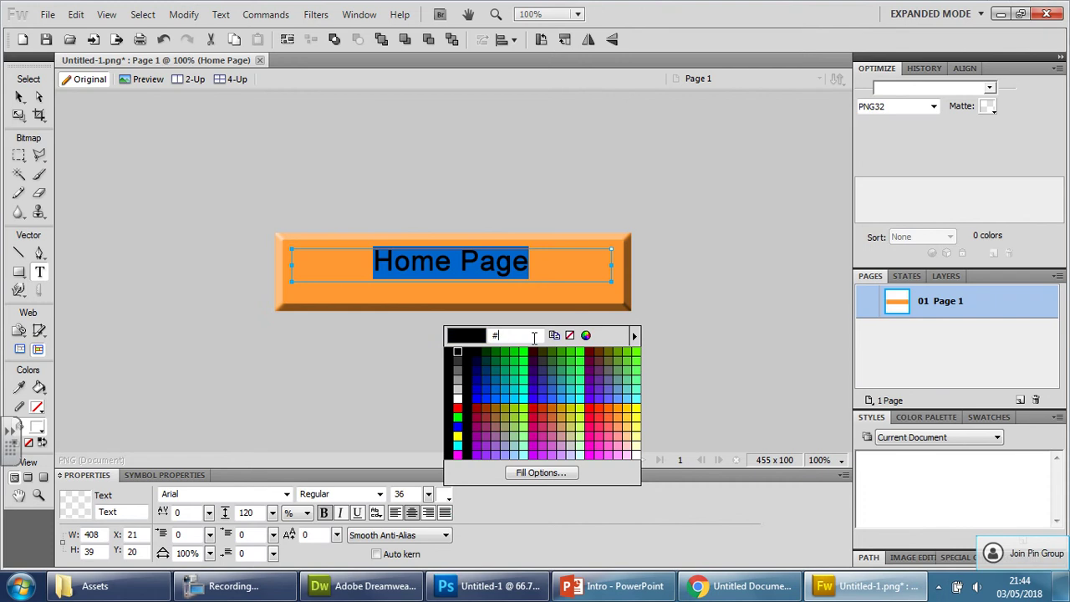
{"action": "left_click", "coordinate": [459, 397]}
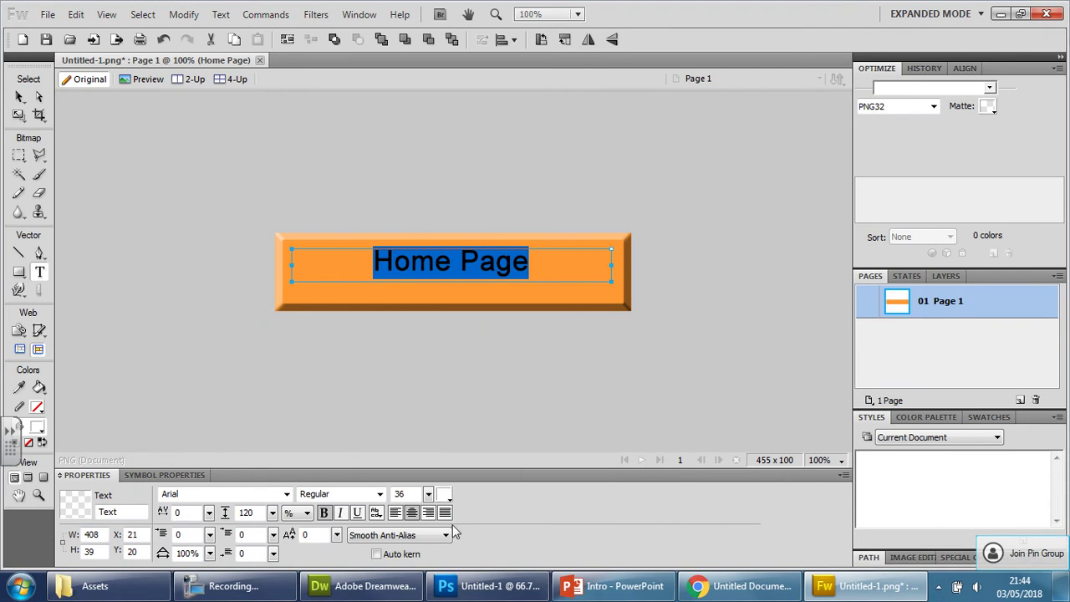
Close the Dreamweaver cell background colour picker, leaving the cell at white #FFFFFF
{"action": "left_click", "coordinate": [360, 585]}
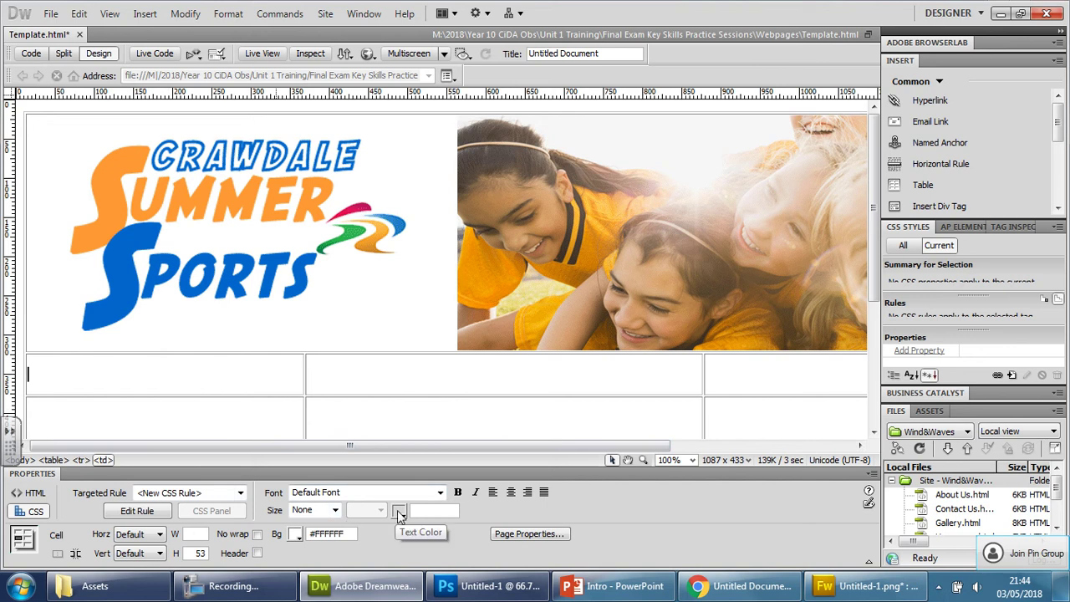
{"action": "left_click", "coordinate": [296, 534]}
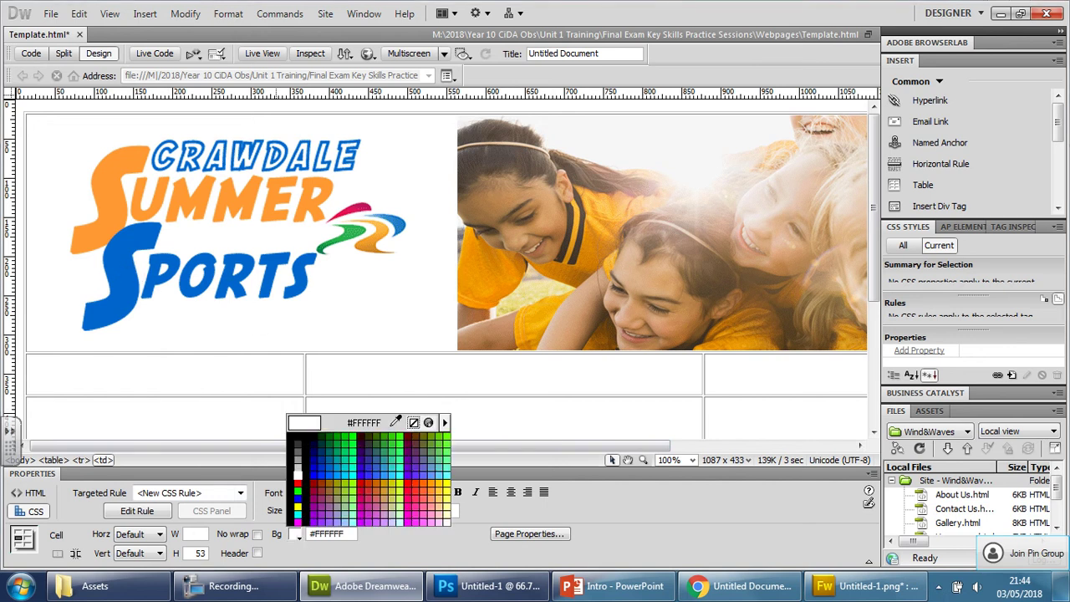
{"action": "left_click", "coordinate": [223, 371]}
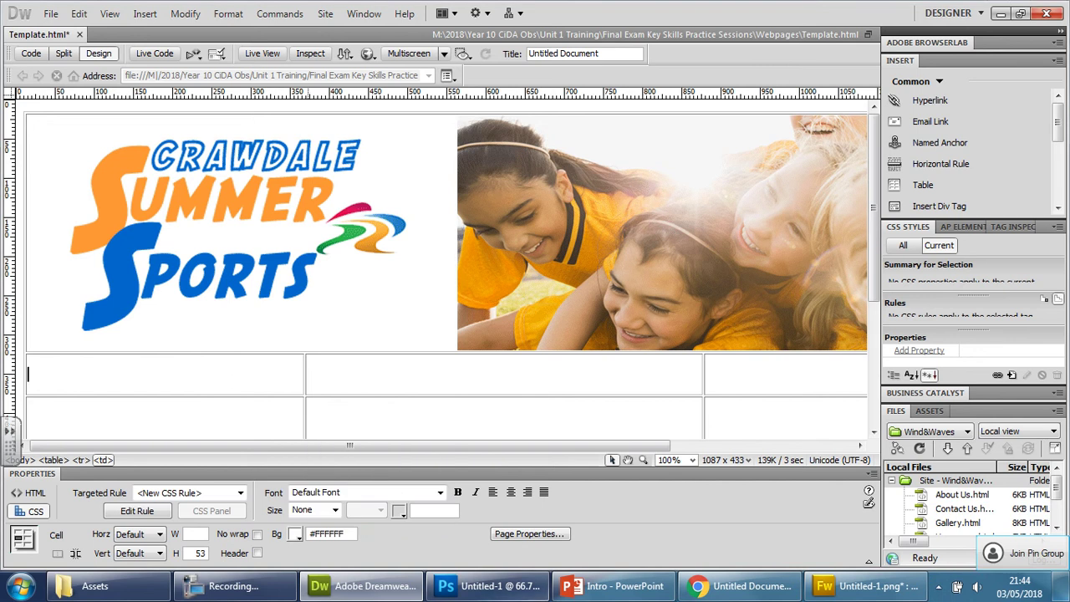
Back in Fireworks, start editing the text's hex colour, then cancel the picker
{"action": "left_click", "coordinate": [838, 590]}
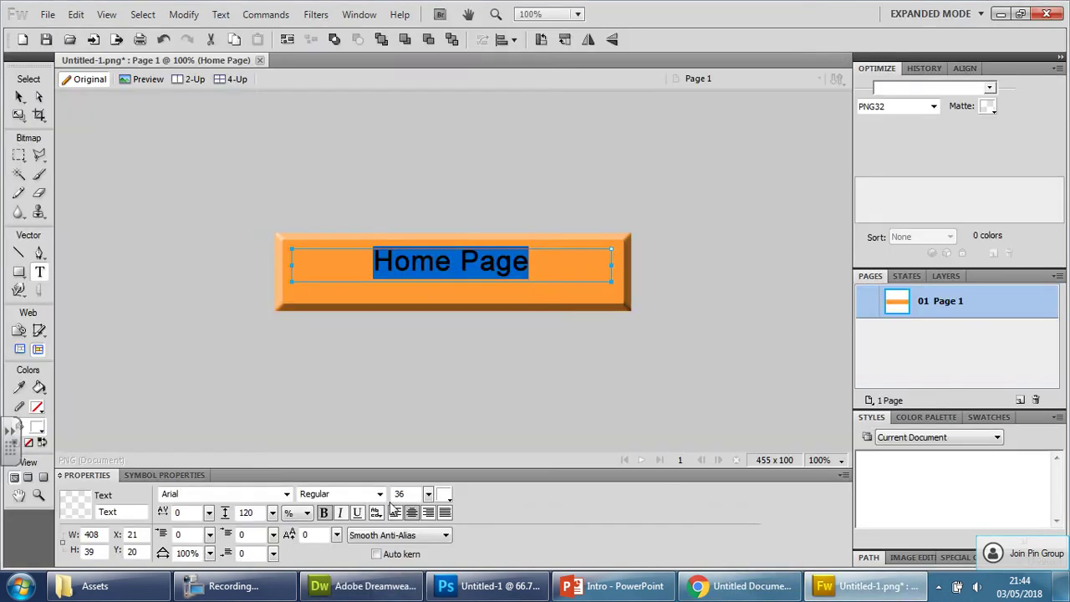
{"action": "left_click", "coordinate": [444, 495]}
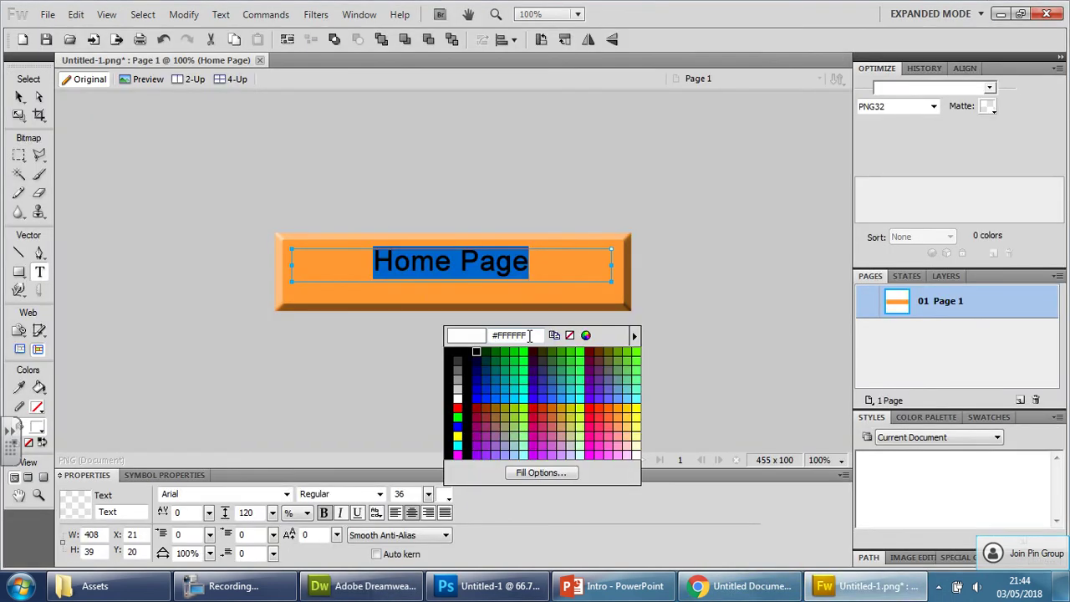
{"action": "key", "text": "BackSpace"}
{"action": "key", "text": "BackSpace"}
{"action": "key", "text": "BackSpace"}
{"action": "key", "text": "BackSpace"}
{"action": "key", "text": "BackSpace"}
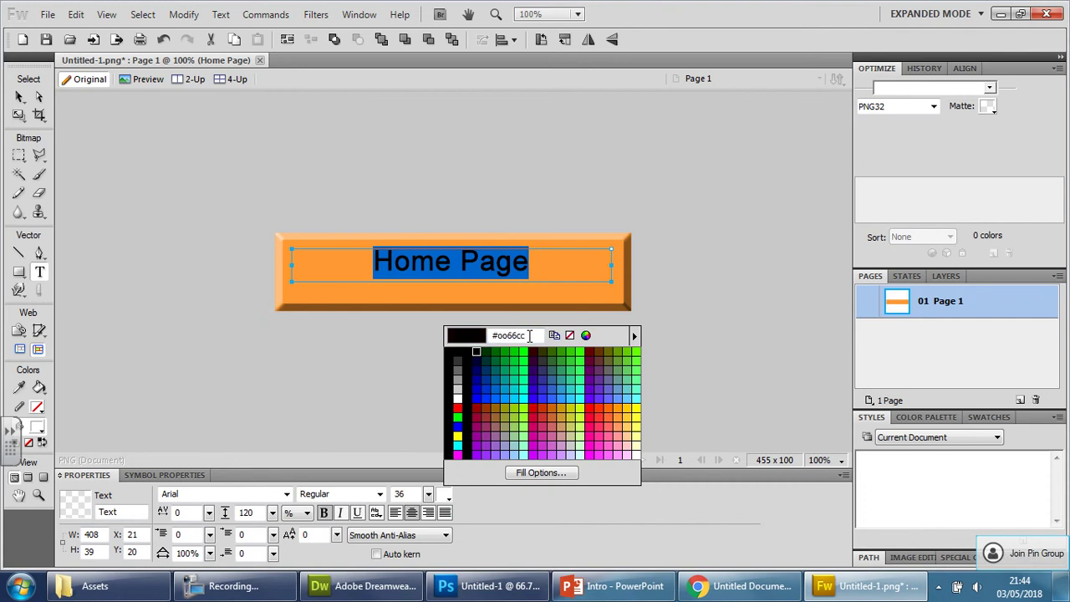
{"action": "key", "text": "BackSpace"}
{"action": "key", "text": "BackSpace"}
{"action": "type", "text": "00"}
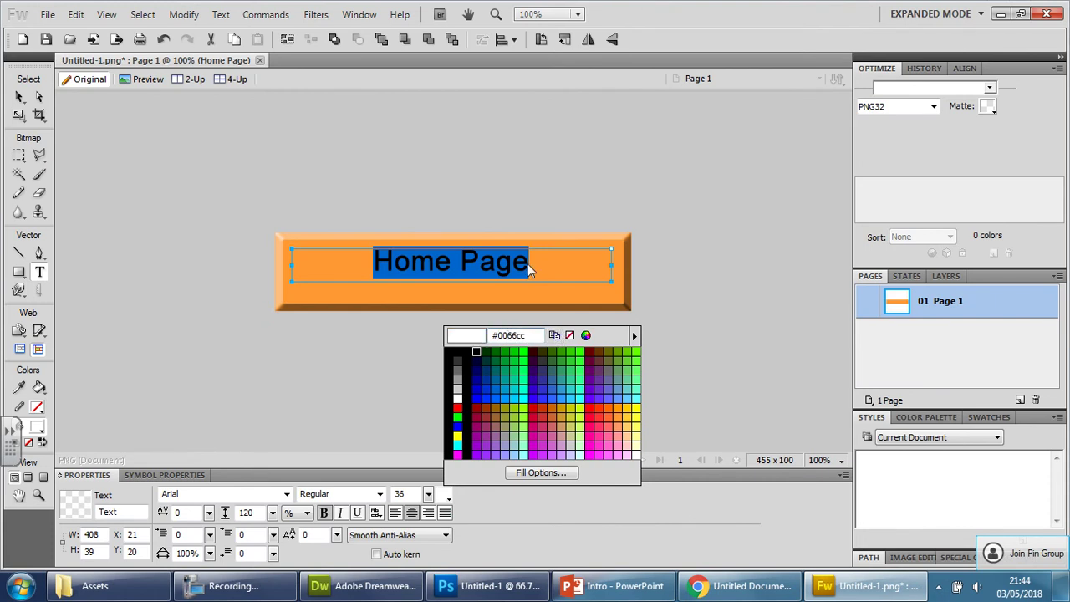
{"action": "left_click", "coordinate": [535, 336]}
{"action": "key", "text": "Escape"}
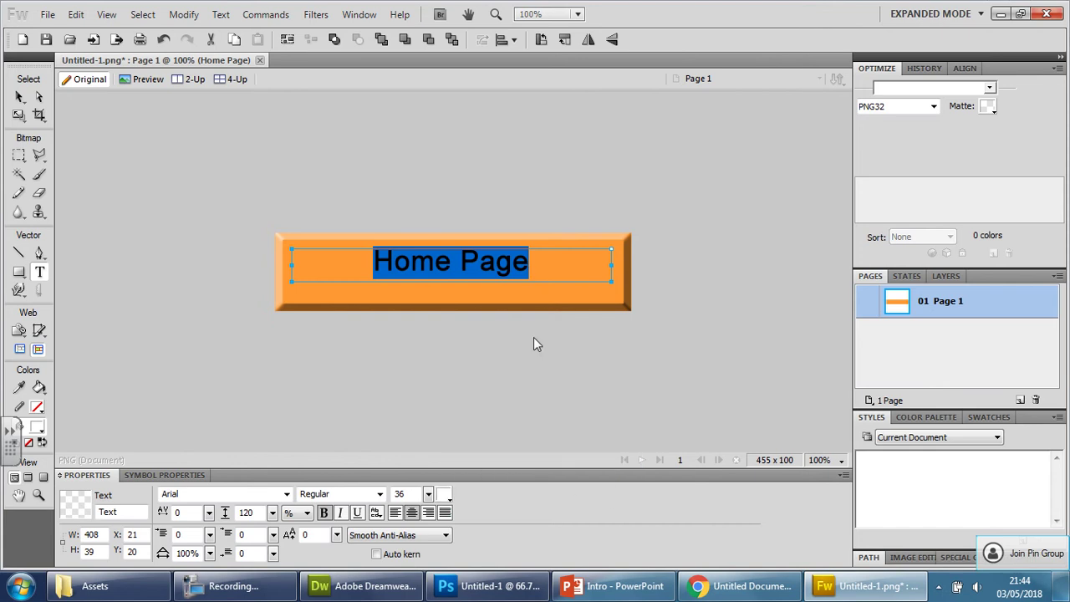
{"action": "key", "text": "Escape"}
Select the whole Home Page label and set its colour to blue #0066cc
{"action": "left_click_drag", "start_coordinate": [561, 267], "coordinate": [368, 263]}
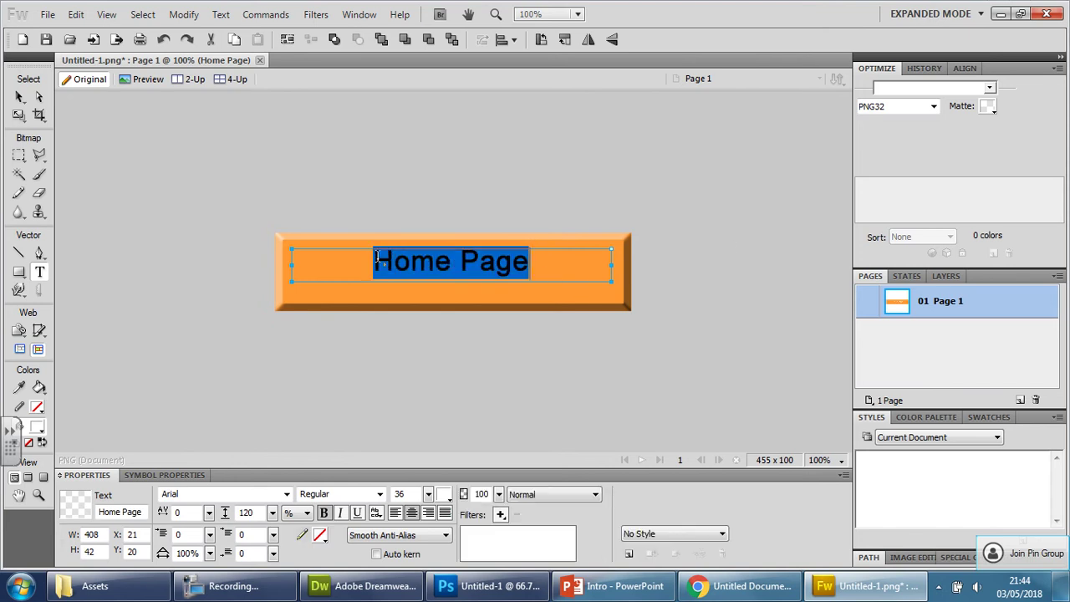
{"action": "left_click", "coordinate": [444, 495]}
{"action": "left_click_drag", "start_coordinate": [532, 335], "coordinate": [503, 336]}
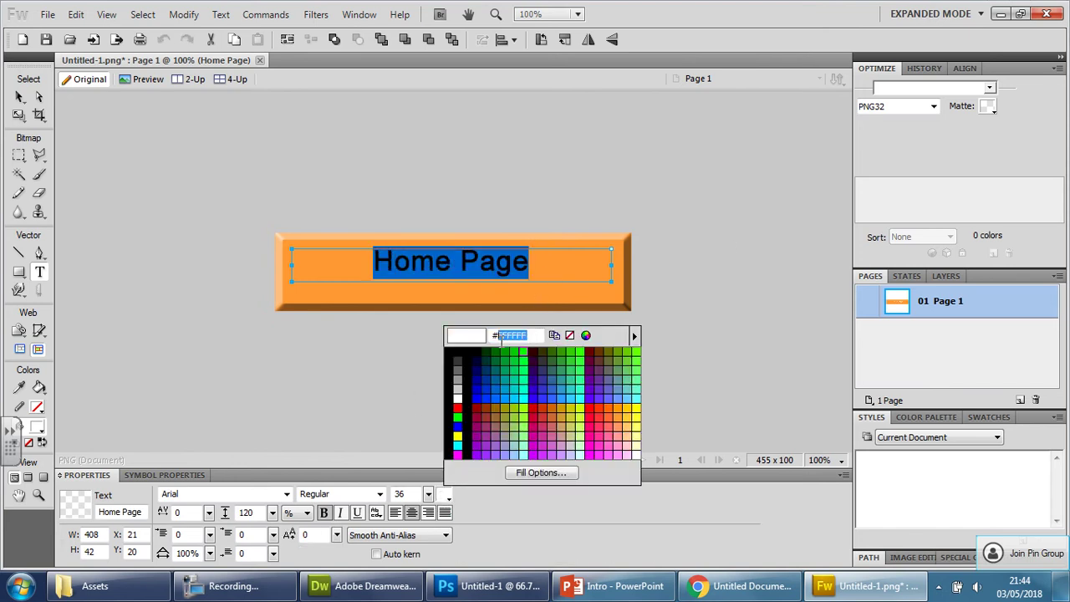
{"action": "type", "text": "e"}
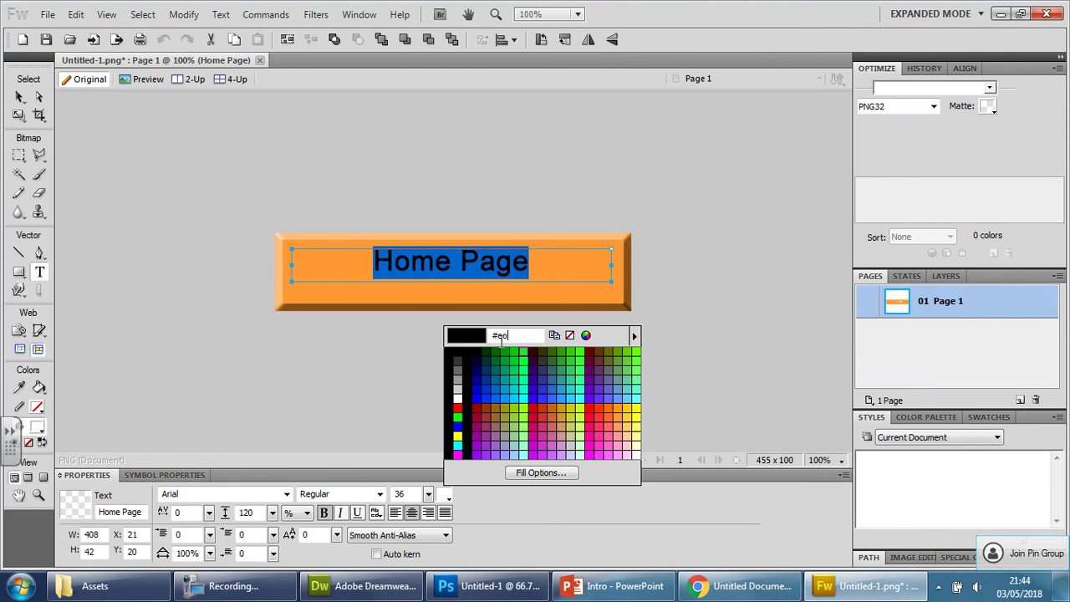
{"action": "type", "text": "066cc"}
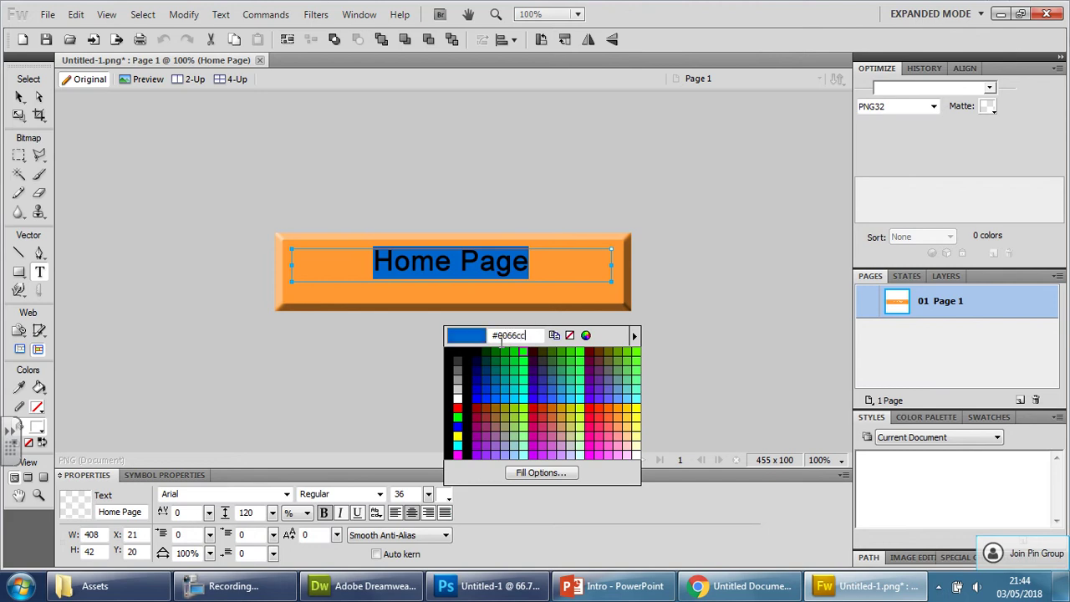
{"action": "key", "text": "Return"}
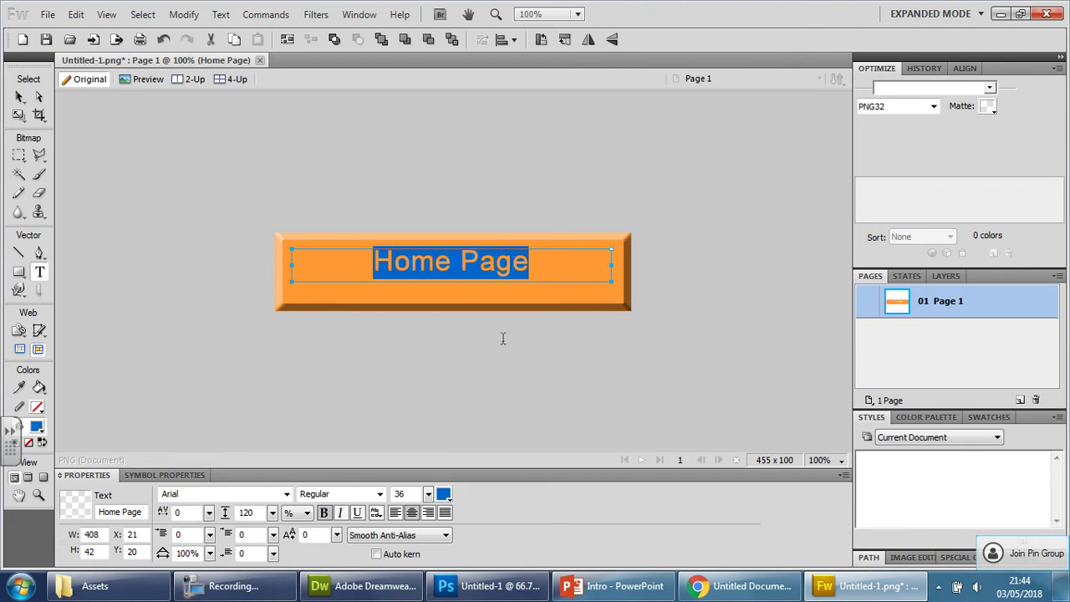
Increase the Home Page text size from 36 to 50 points
{"action": "left_click", "coordinate": [428, 494]}
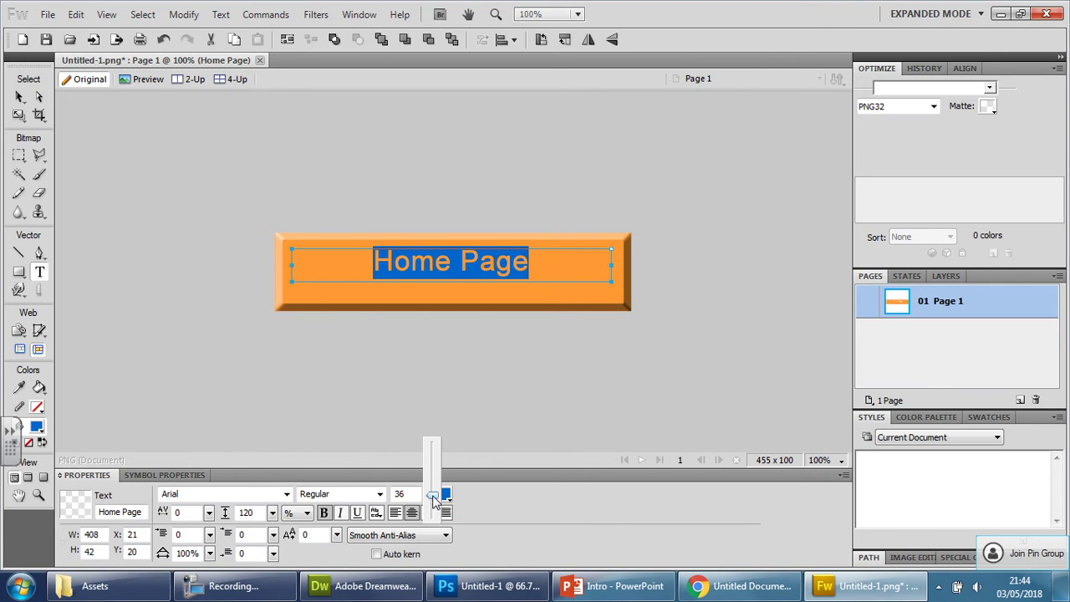
{"action": "left_click_drag", "start_coordinate": [412, 493], "coordinate": [399, 495]}
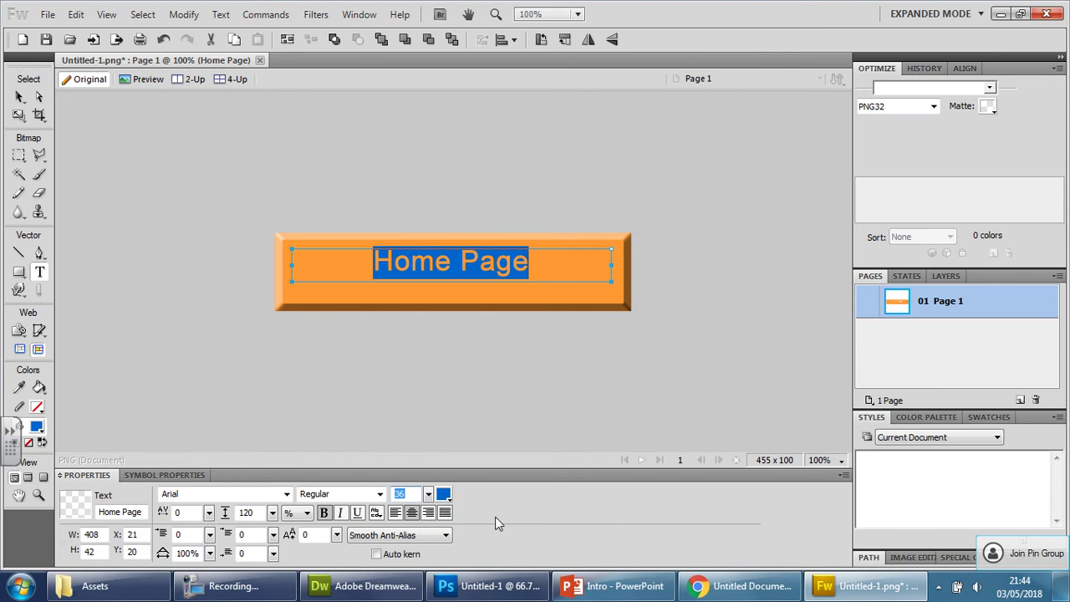
{"action": "type", "text": "50"}
{"action": "key", "text": "Return"}
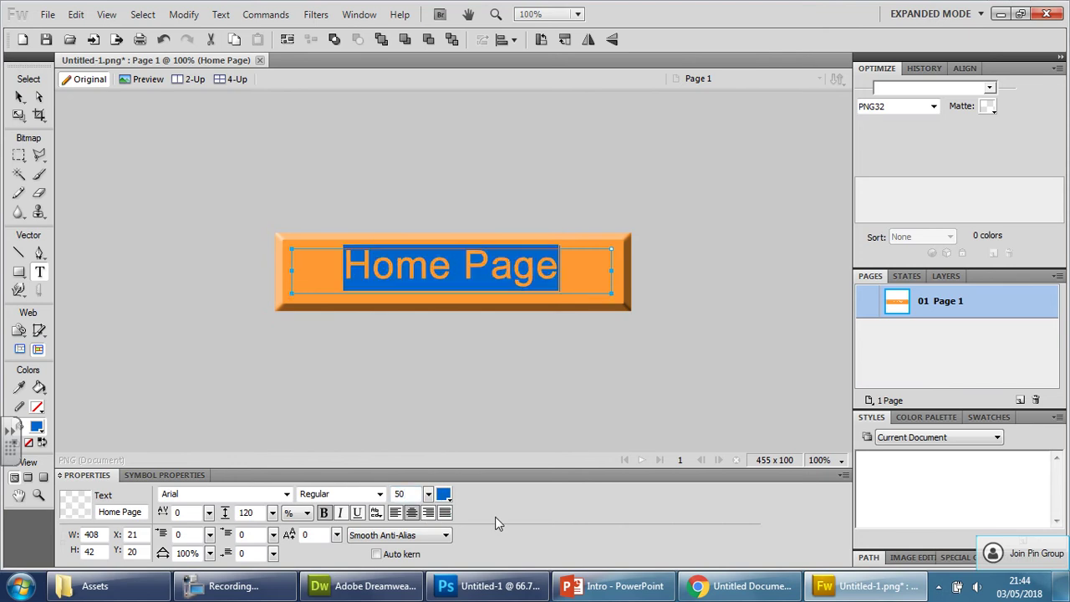
Nudge the Home Page text slightly right and down with the Pointer tool
{"action": "left_click", "coordinate": [21, 99]}
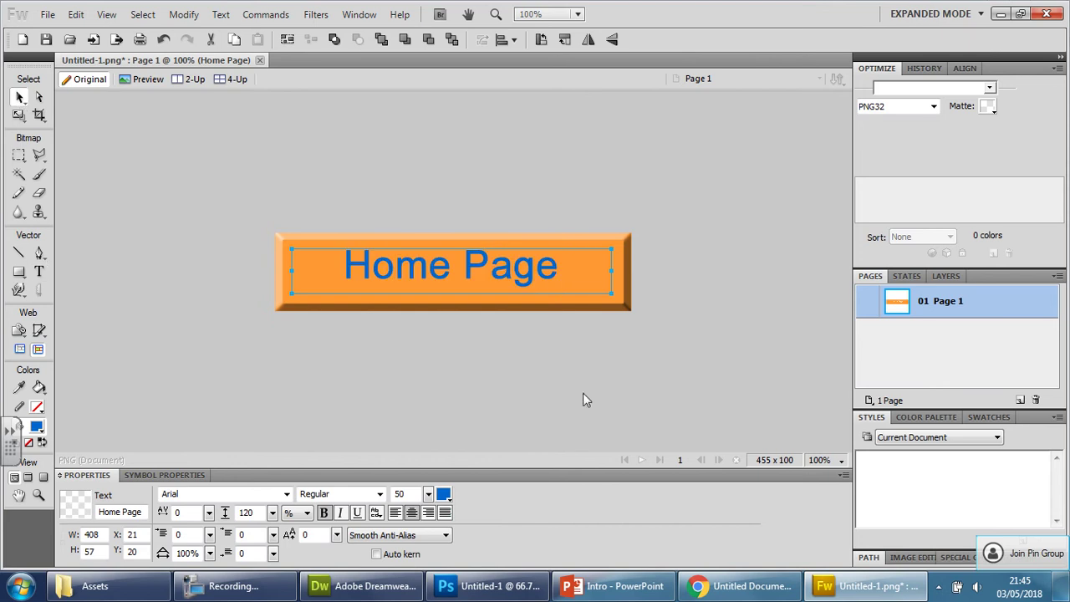
{"action": "left_click_drag", "start_coordinate": [476, 265], "coordinate": [479, 267]}
{"action": "left_click", "coordinate": [500, 514]}
{"action": "mouse_move", "coordinate": [590, 383]}
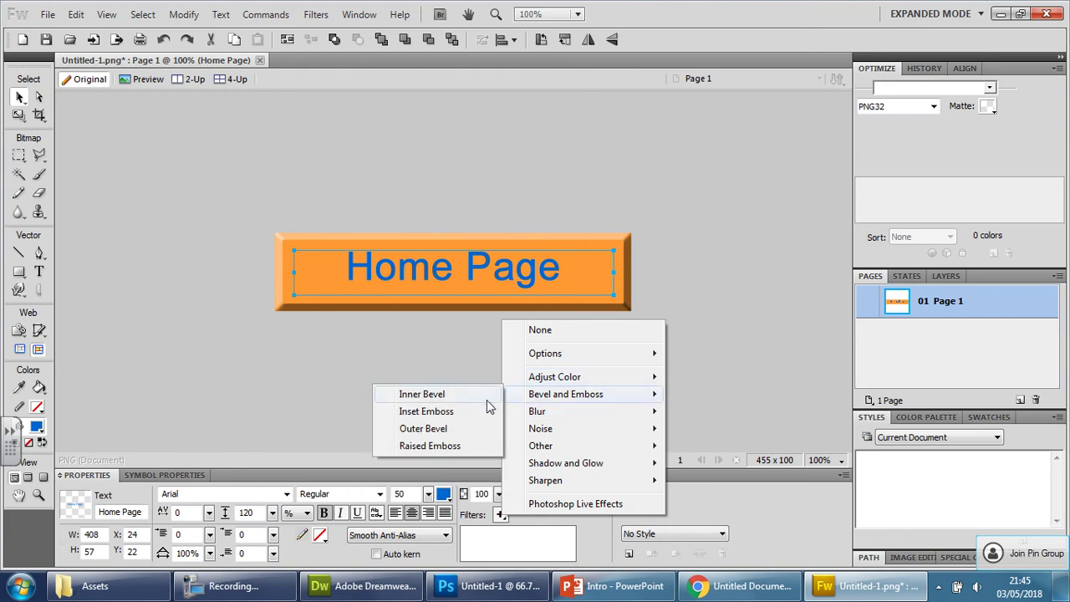
{"action": "left_click", "coordinate": [466, 398]}
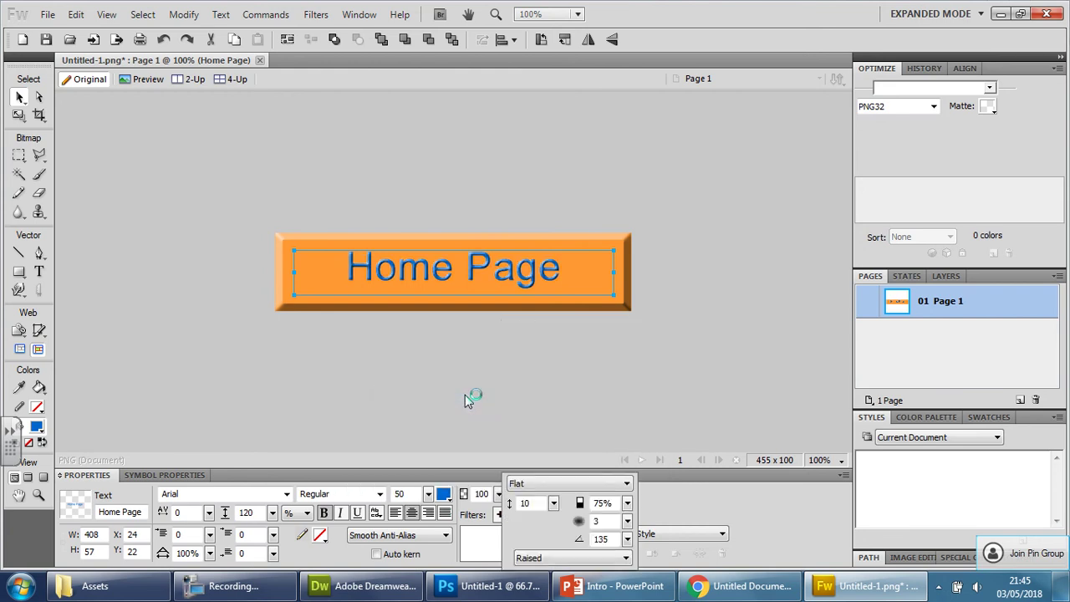
{"action": "left_click", "coordinate": [635, 425]}
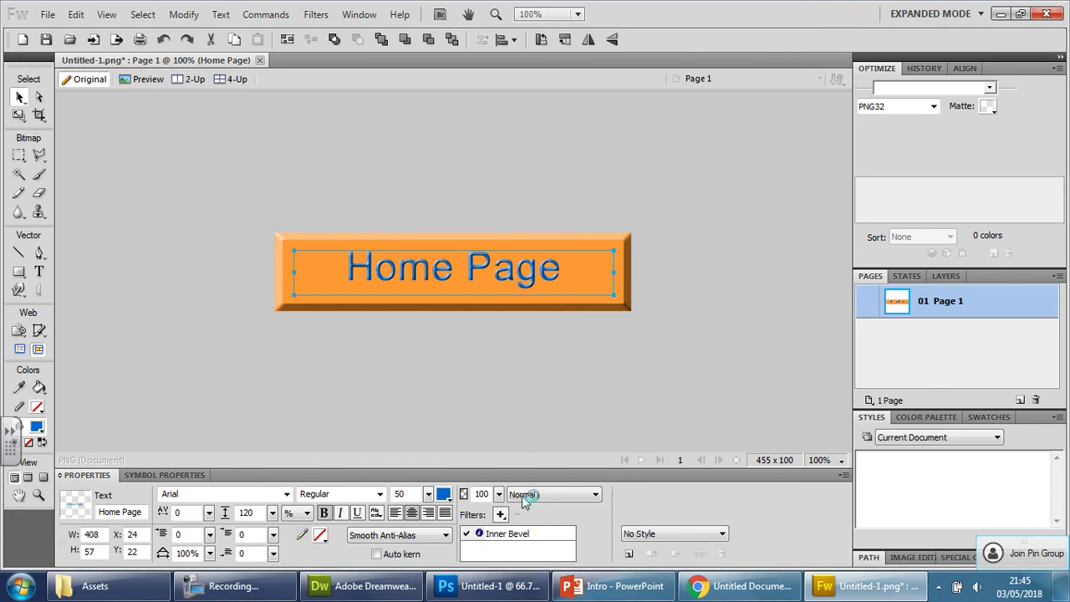
{"action": "left_click", "coordinate": [506, 534]}
{"action": "left_click", "coordinate": [516, 515]}
{"action": "left_click", "coordinate": [500, 514]}
{"action": "mouse_move", "coordinate": [600, 399]}
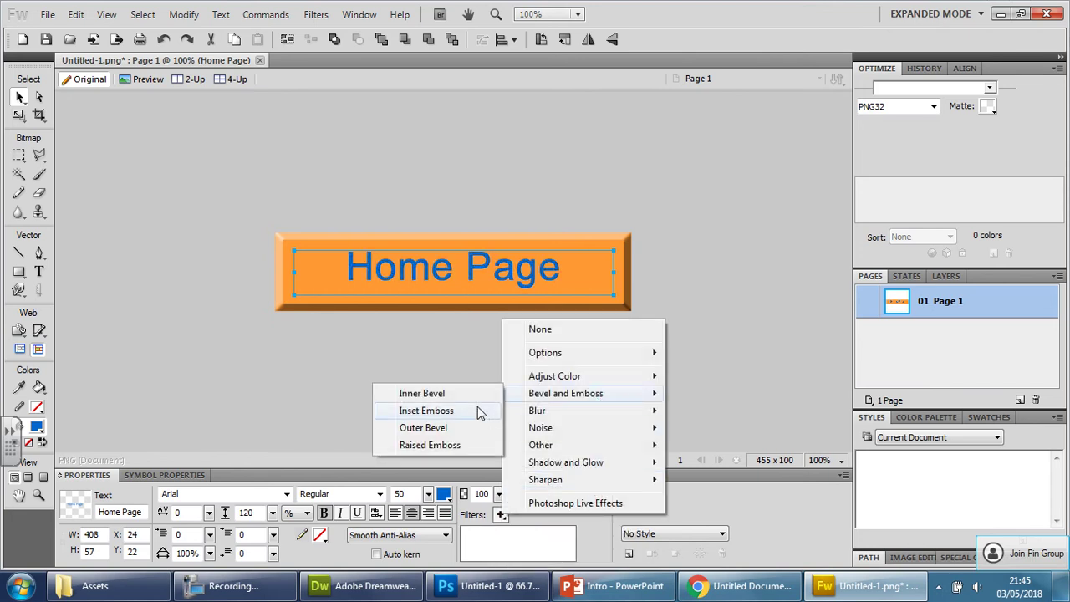
{"action": "left_click", "coordinate": [470, 430]}
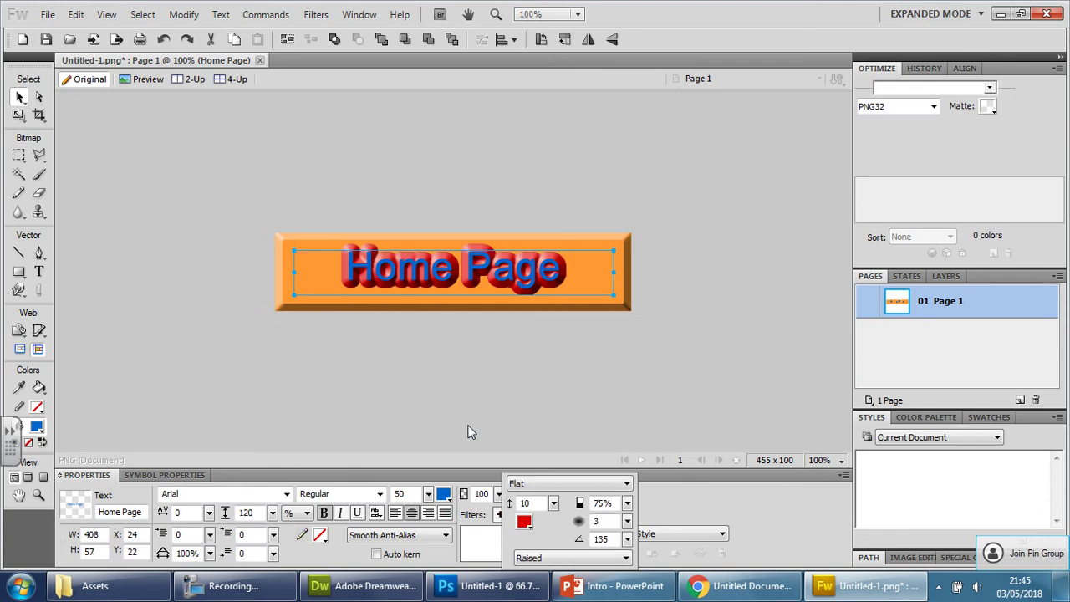
{"action": "left_click", "coordinate": [557, 430]}
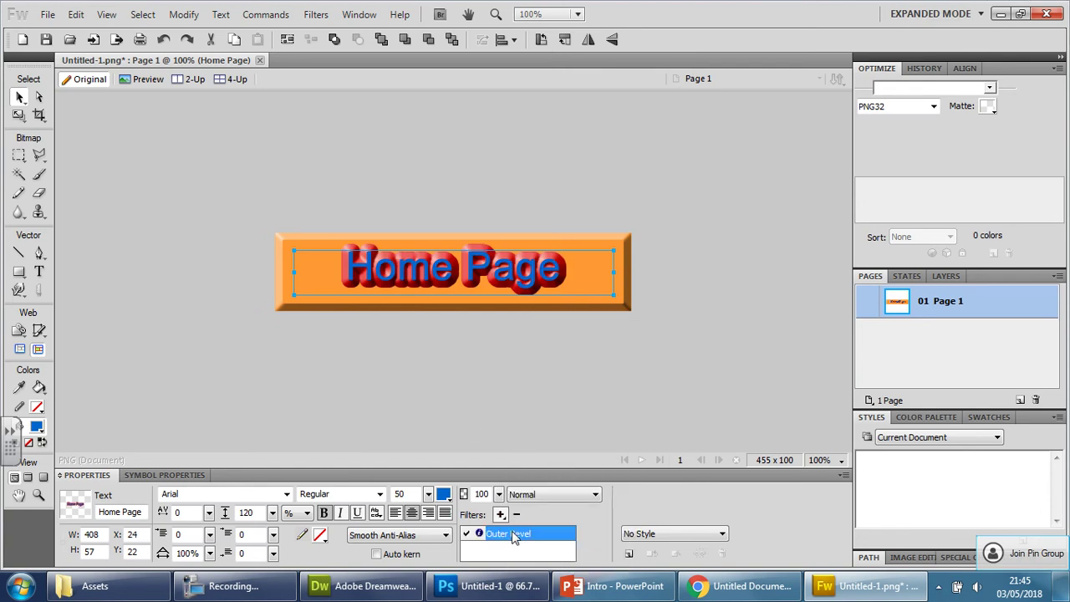
{"action": "left_click", "coordinate": [517, 515]}
{"action": "left_click", "coordinate": [500, 515]}
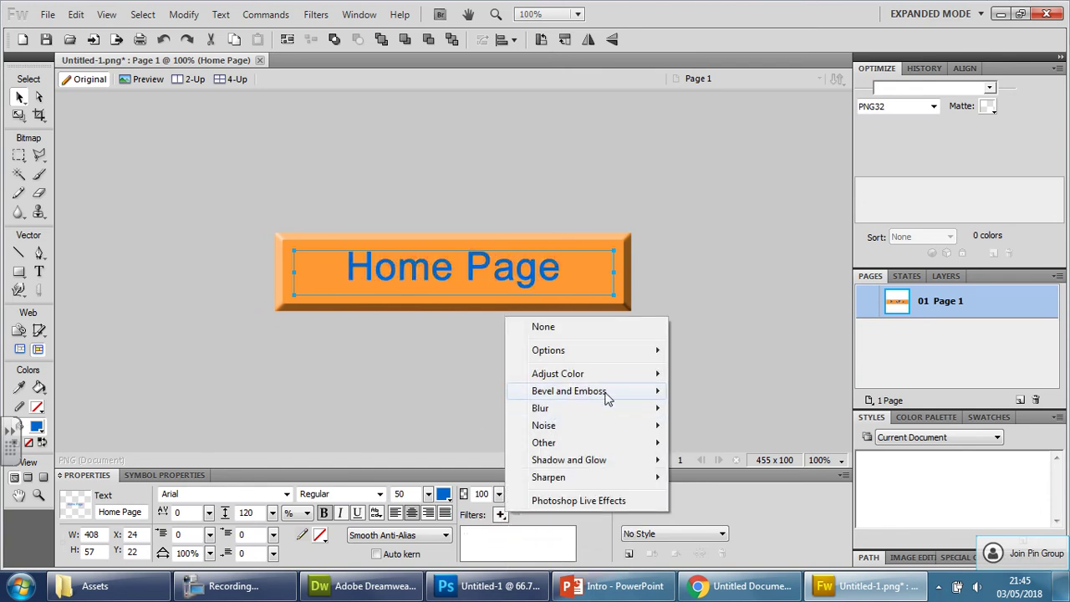
{"action": "mouse_move", "coordinate": [608, 399]}
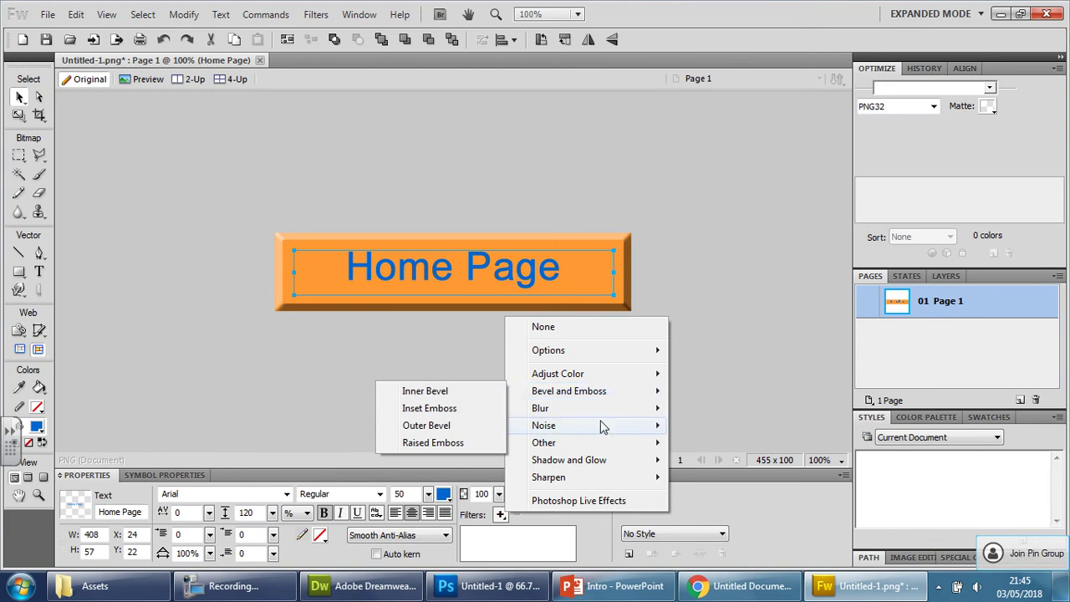
Add a Drop Shadow to the Home Page text at 44% opacity and softness 2
{"action": "mouse_move", "coordinate": [608, 462]}
{"action": "left_click", "coordinate": [468, 463]}
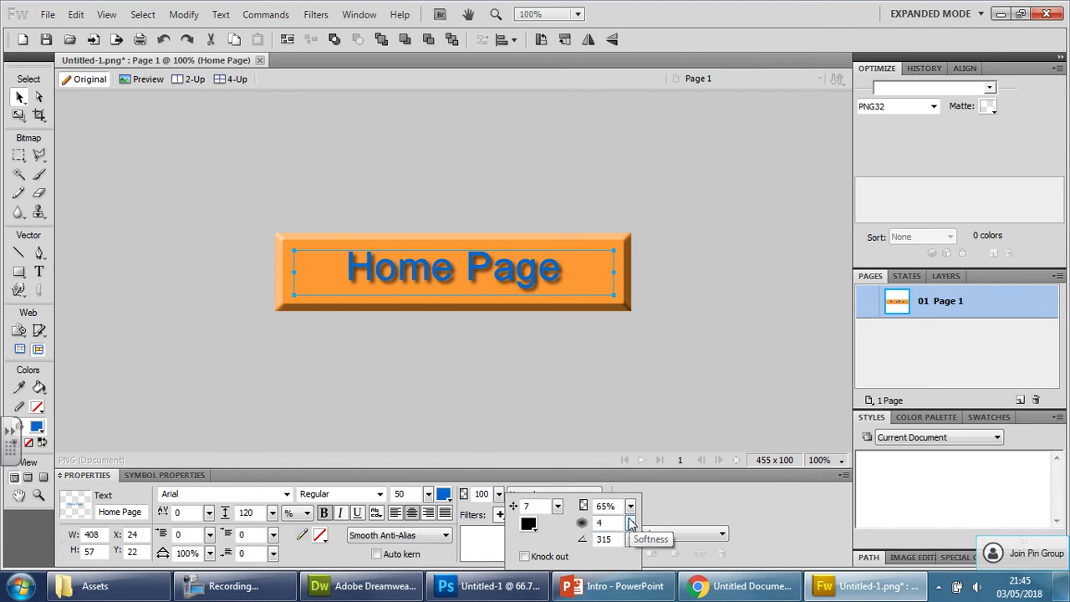
{"action": "left_click_drag", "start_coordinate": [631, 506], "coordinate": [635, 529]}
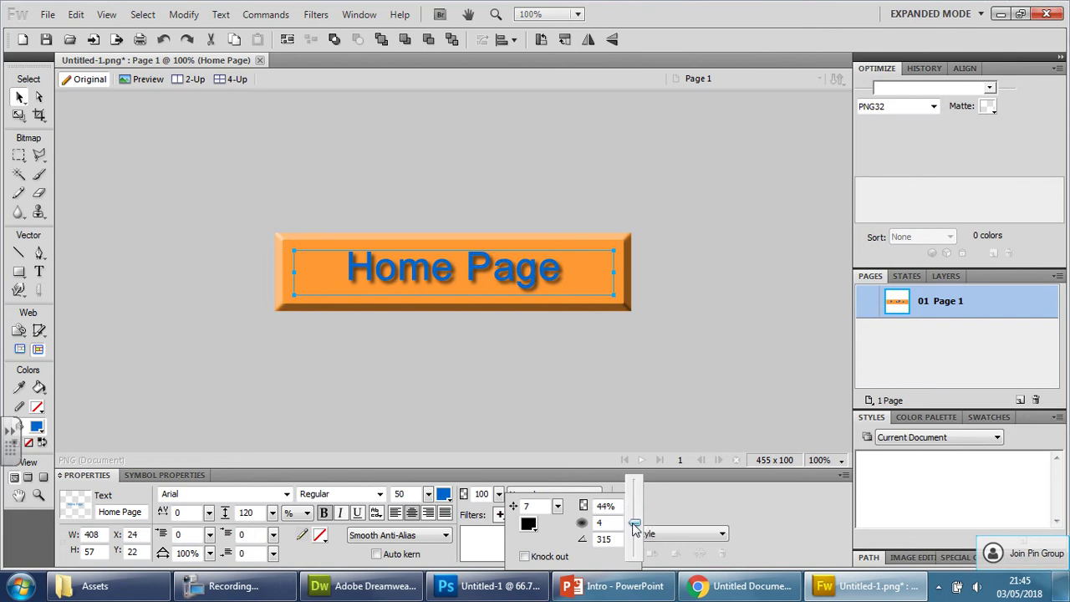
{"action": "left_click", "coordinate": [623, 523]}
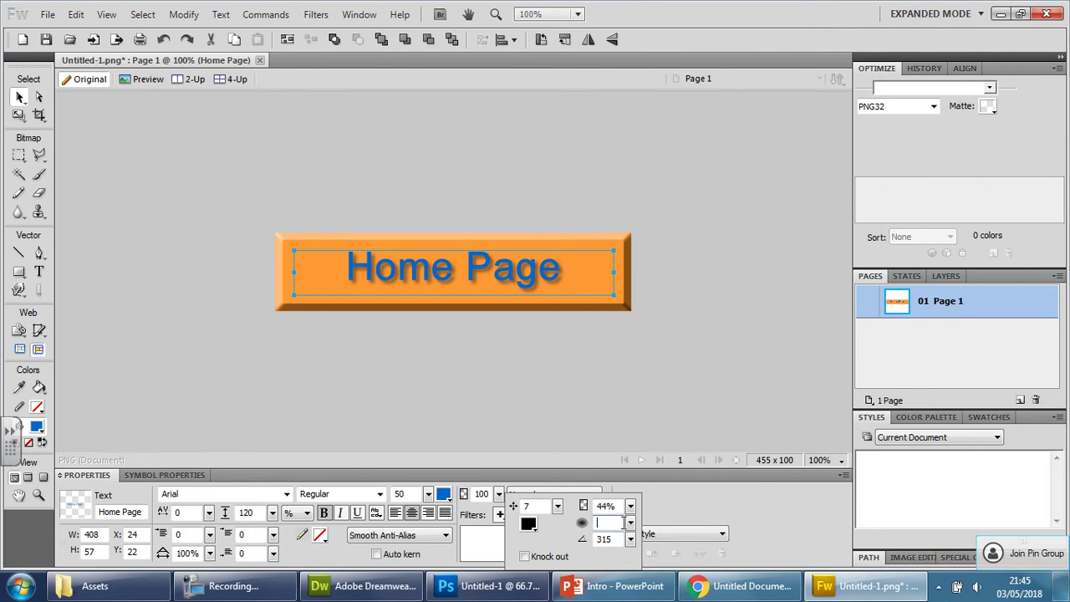
{"action": "left_click", "coordinate": [619, 506]}
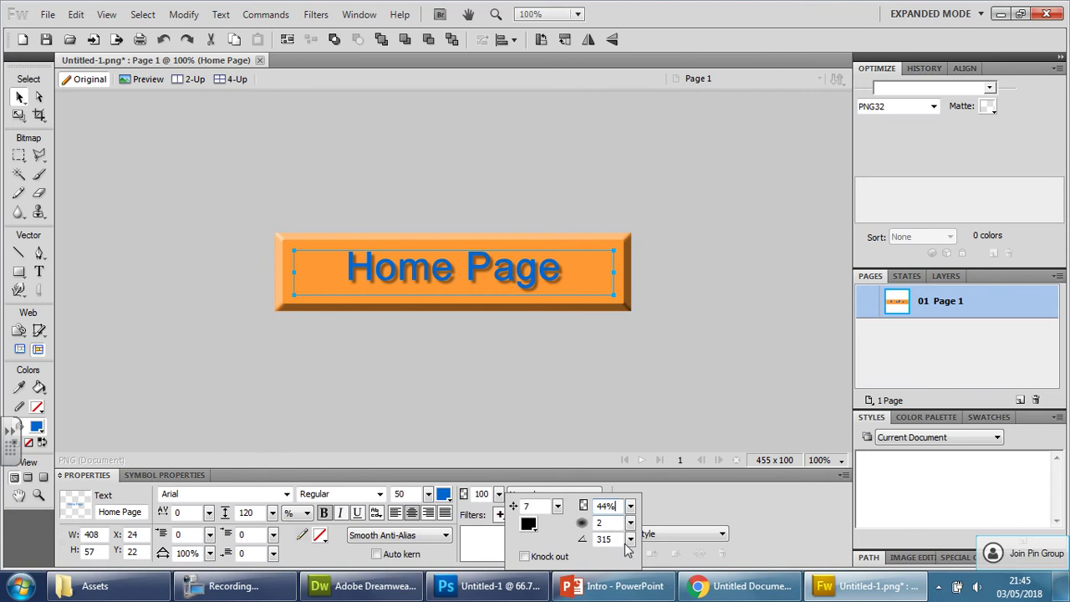
{"action": "left_click", "coordinate": [718, 513]}
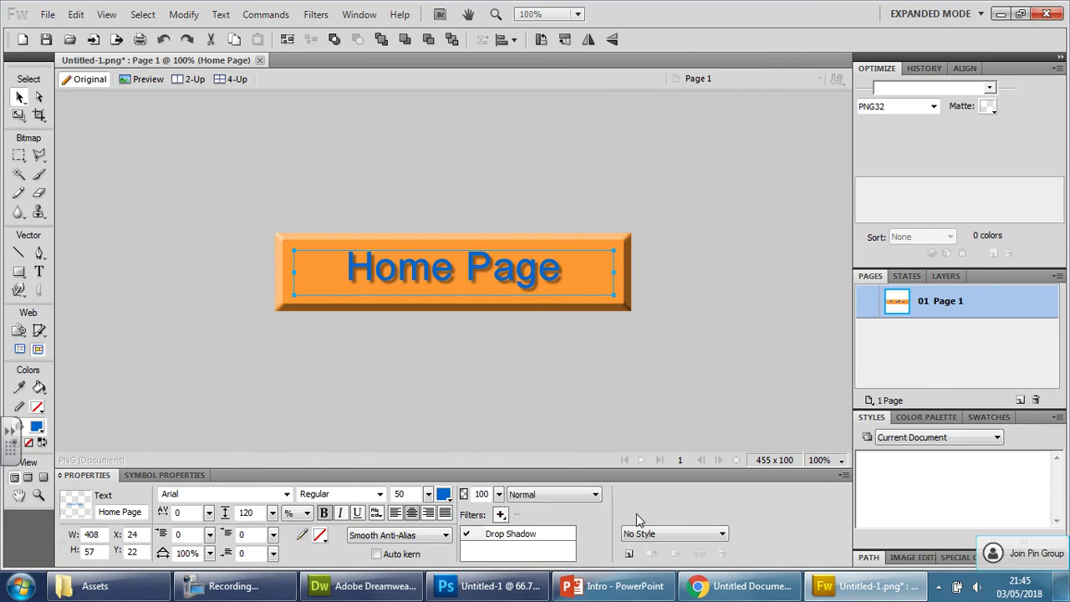
Remove the Drop Shadow, then try an Inner Glow on the text and remove it
{"action": "left_click", "coordinate": [513, 533]}
{"action": "left_click", "coordinate": [517, 514]}
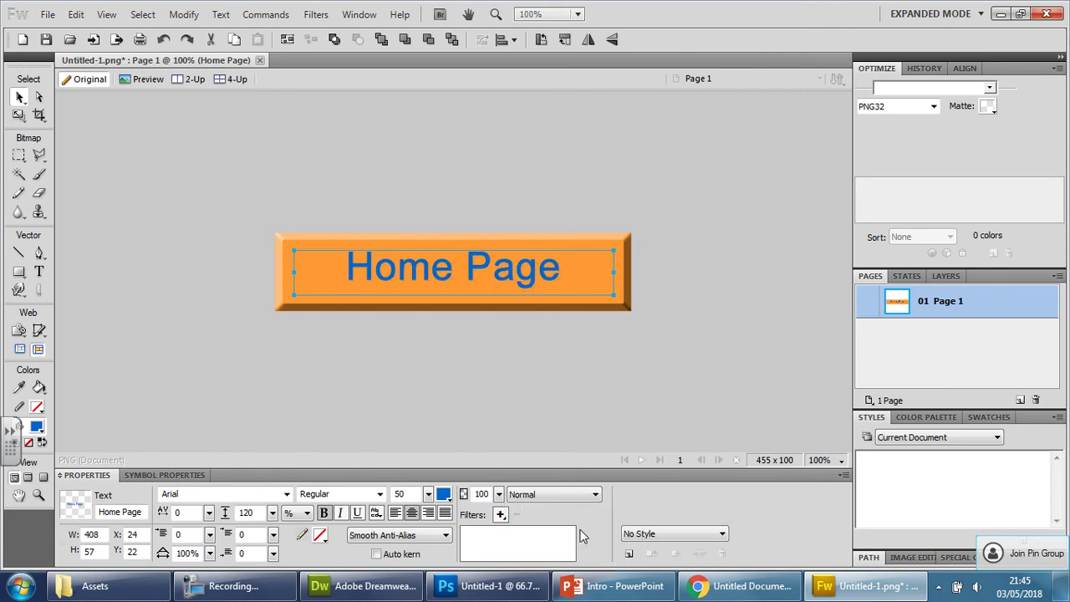
{"action": "left_click", "coordinate": [500, 514]}
{"action": "mouse_move", "coordinate": [591, 469]}
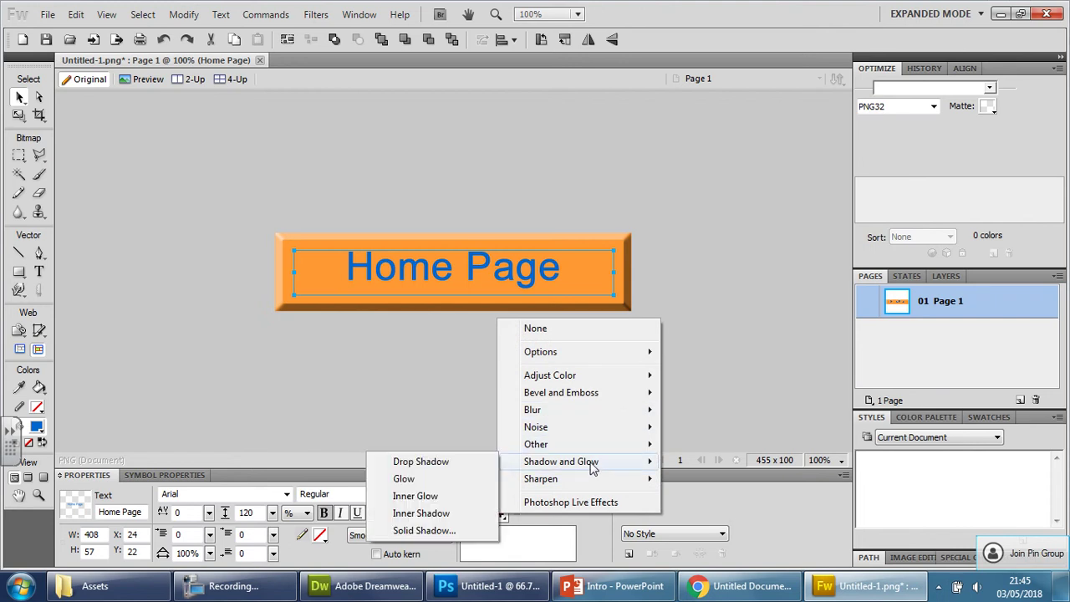
{"action": "left_click", "coordinate": [448, 497]}
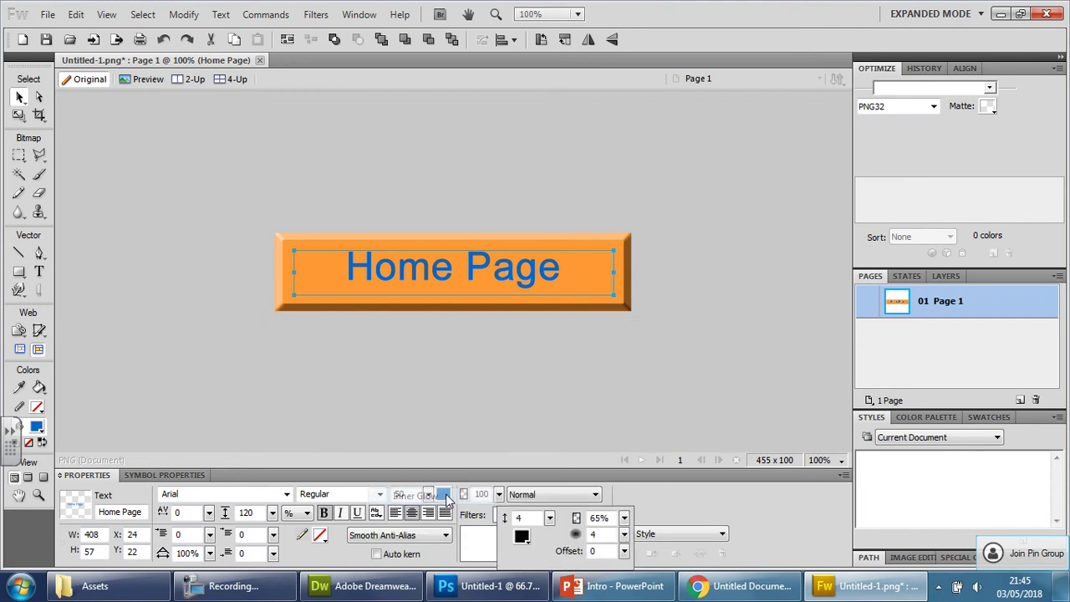
{"action": "left_click", "coordinate": [664, 500]}
{"action": "left_click", "coordinate": [517, 514]}
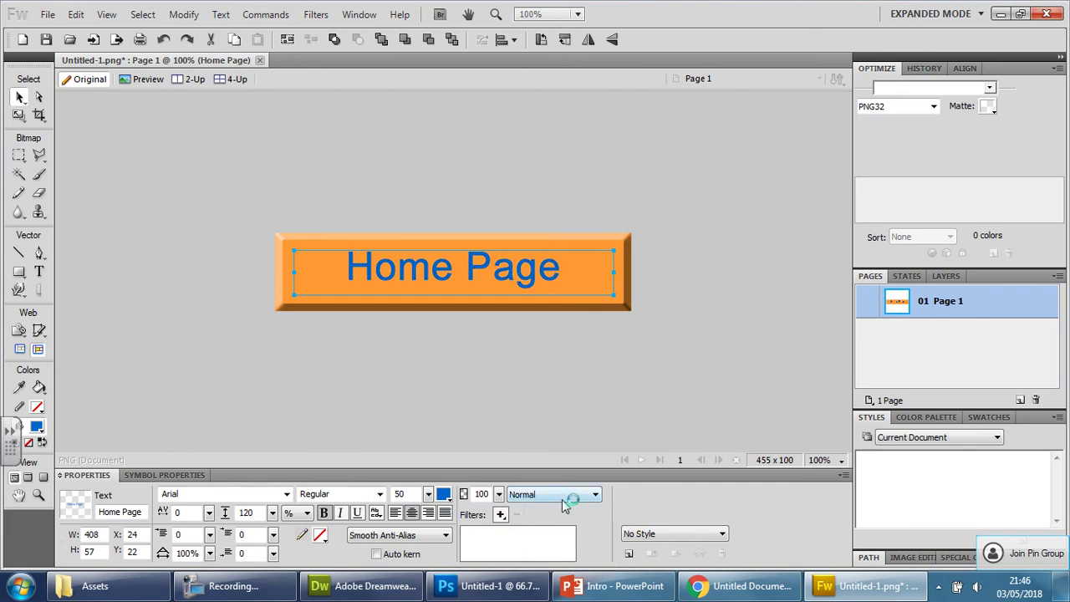
Apply an Inset Emboss (width 2, contrast 75%, softness 2, angle 135) to the text
{"action": "left_click", "coordinate": [500, 514]}
{"action": "mouse_move", "coordinate": [614, 391]}
{"action": "left_click", "coordinate": [468, 409]}
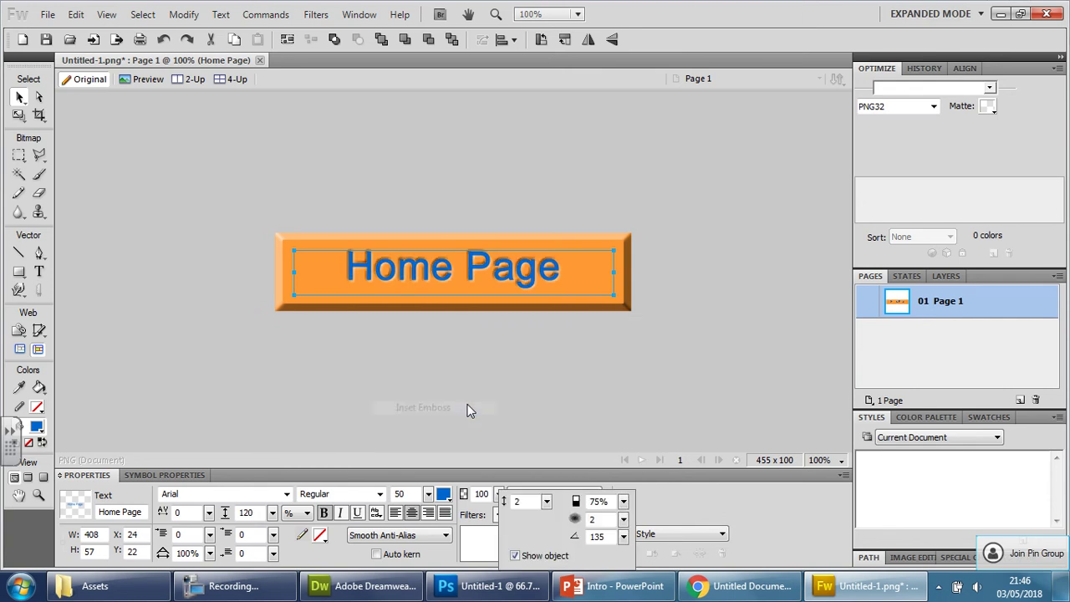
{"action": "left_click", "coordinate": [367, 369]}
{"action": "left_click", "coordinate": [142, 238]}
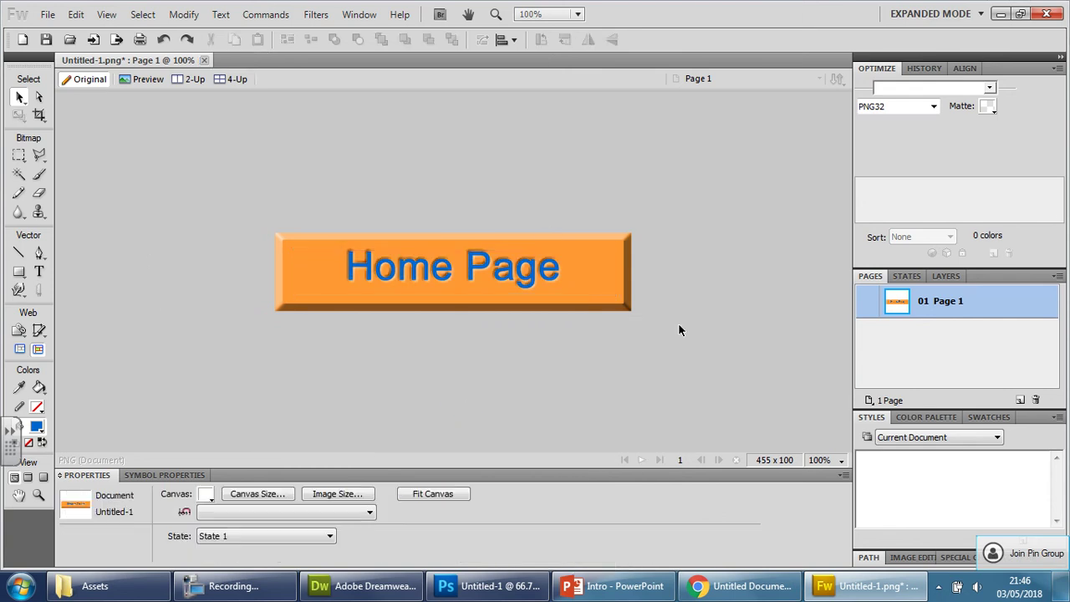
Save As to M: > 2018 > Year 10 CiDA Obs > Unit 1 Training > Final Exam Key Skills Practice Sessions
{"action": "left_click", "coordinate": [50, 15]}
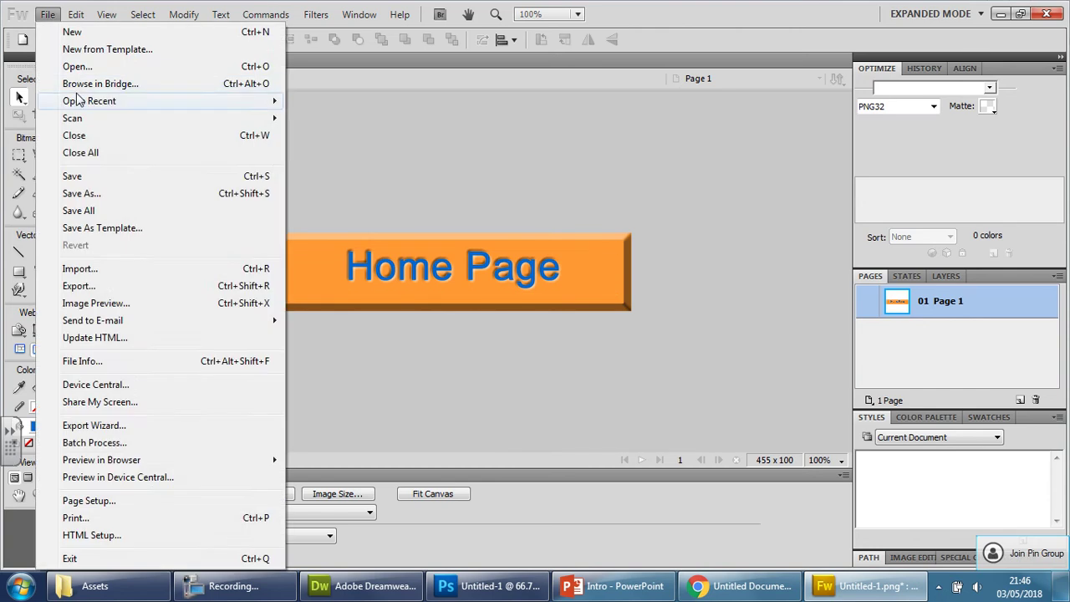
{"action": "left_click", "coordinate": [80, 193]}
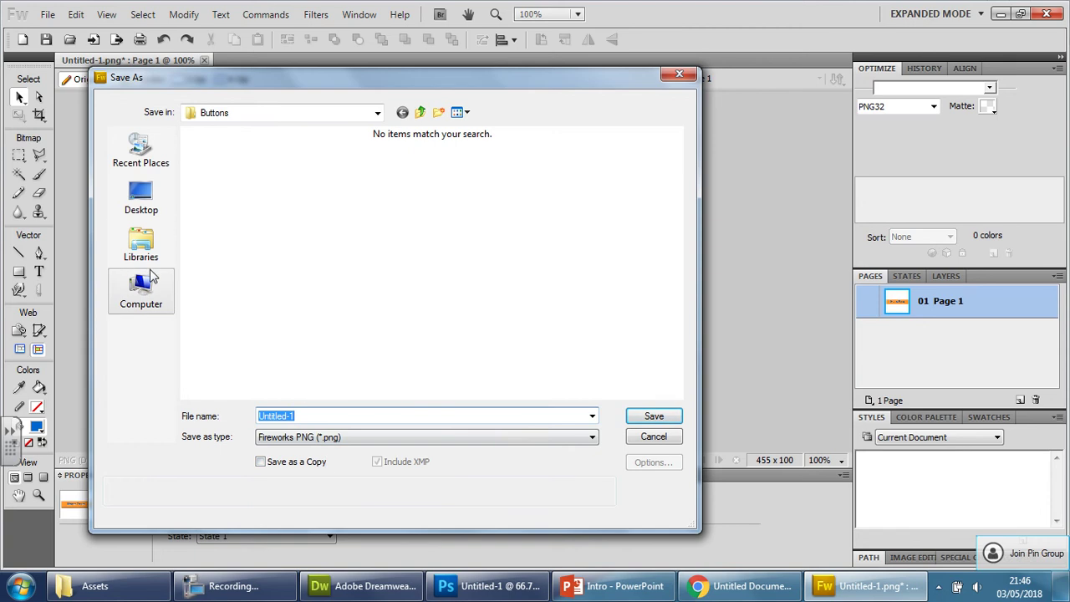
{"action": "left_click", "coordinate": [140, 292]}
{"action": "double_click", "coordinate": [251, 288]}
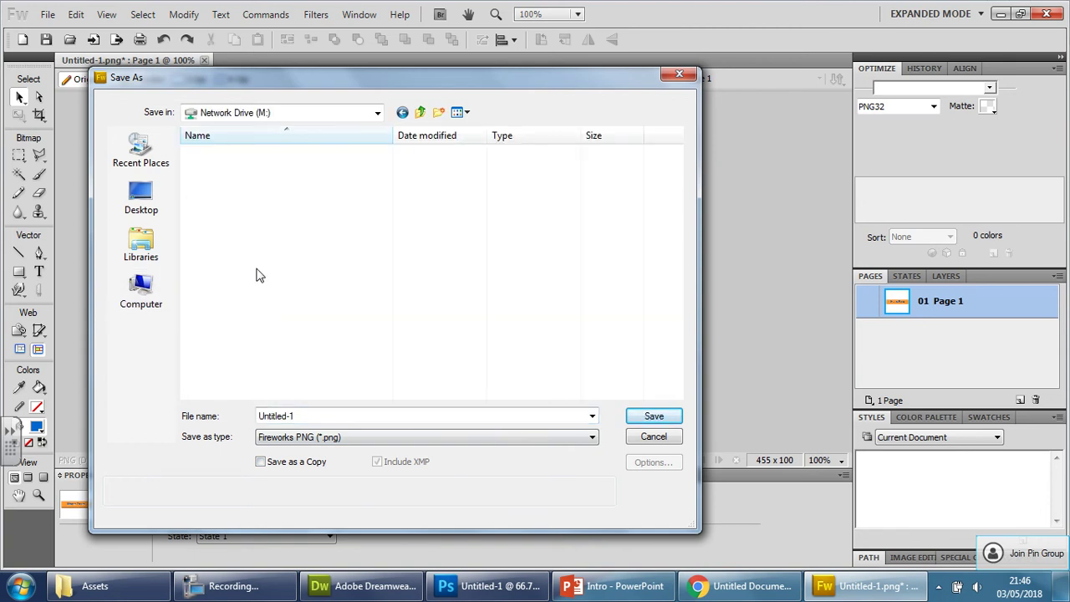
{"action": "double_click", "coordinate": [251, 199]}
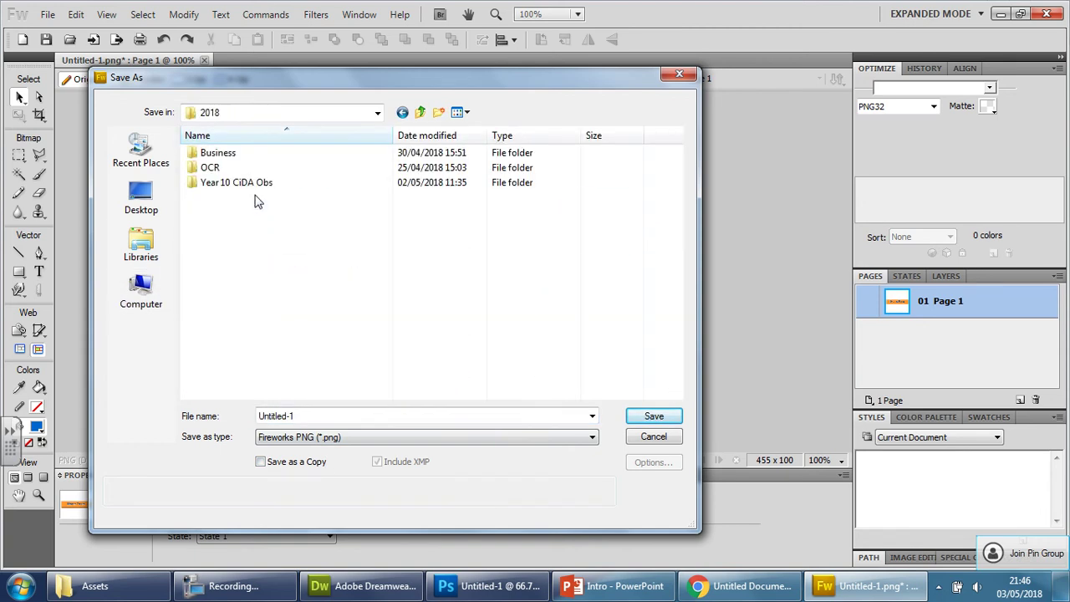
{"action": "double_click", "coordinate": [251, 183]}
{"action": "double_click", "coordinate": [254, 216]}
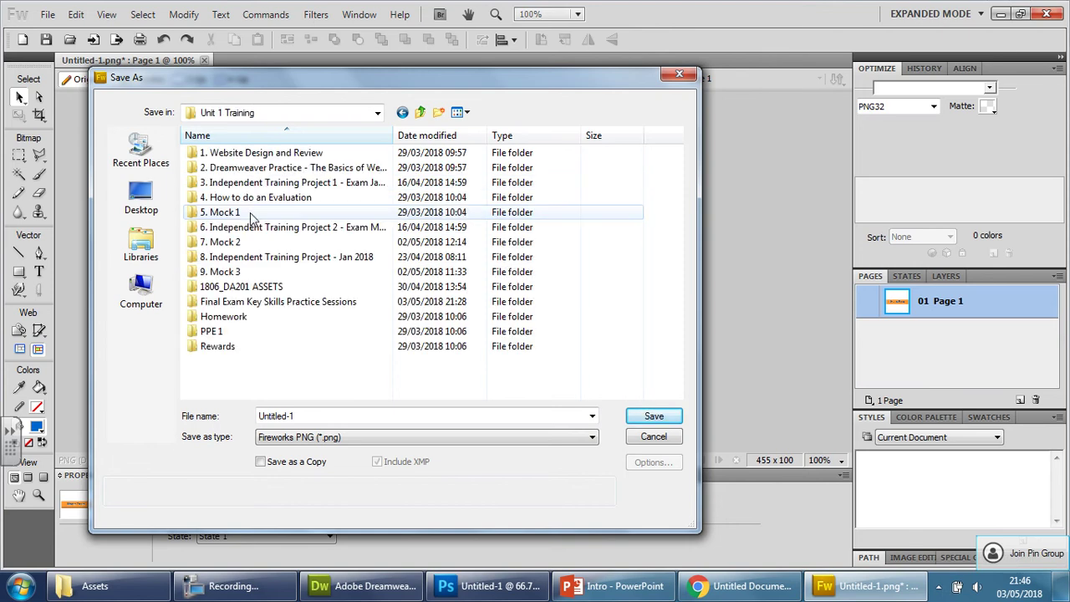
{"action": "double_click", "coordinate": [251, 303]}
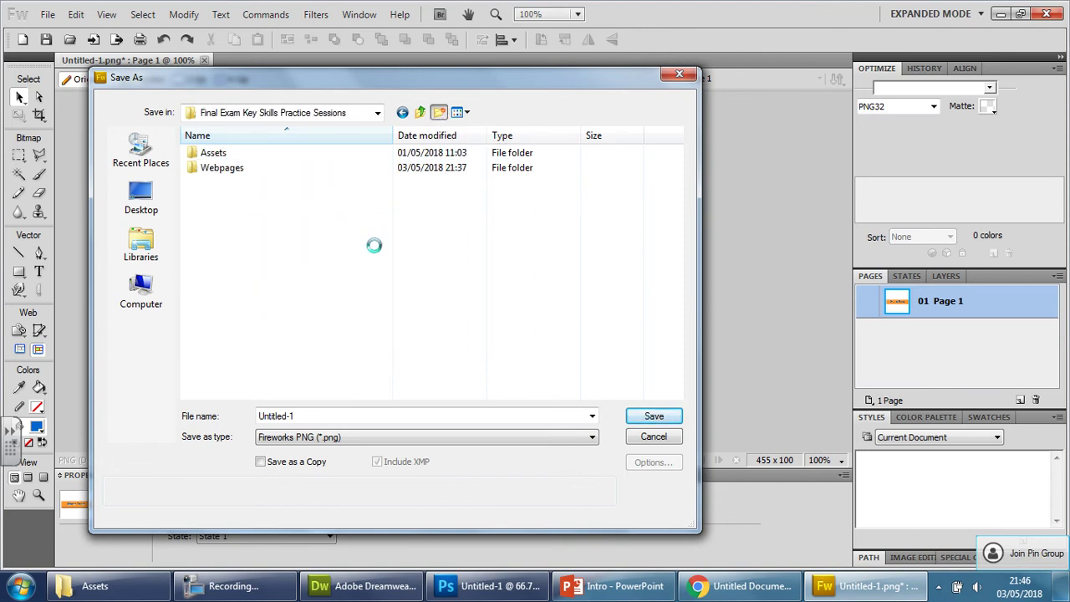
Create a Buttons folder there and save the button inside it as HomePage1.png
{"action": "type", "text": "Buttons"}
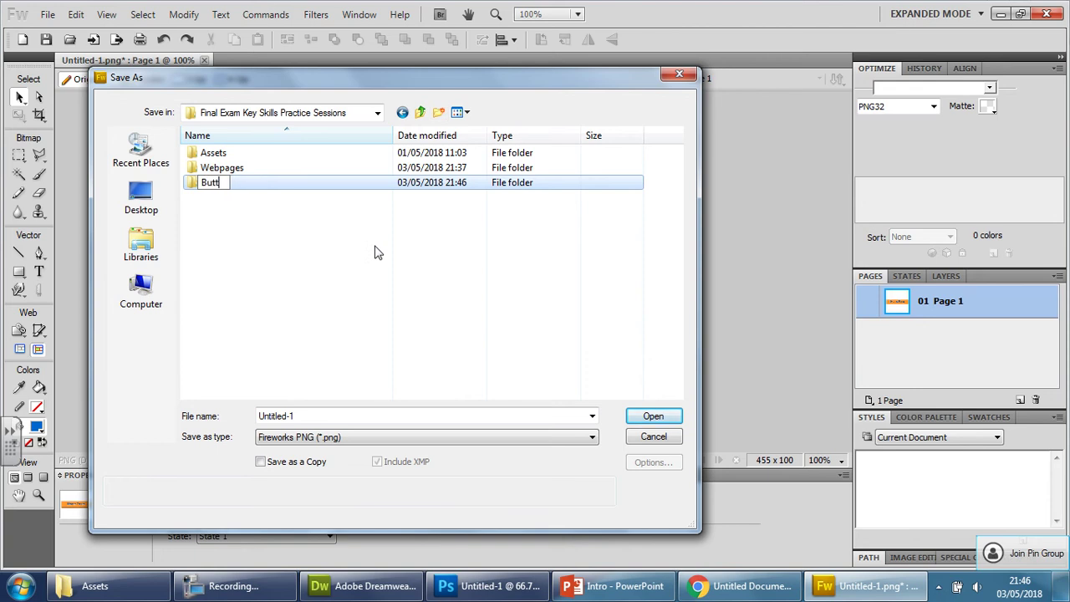
{"action": "left_click", "coordinate": [217, 184]}
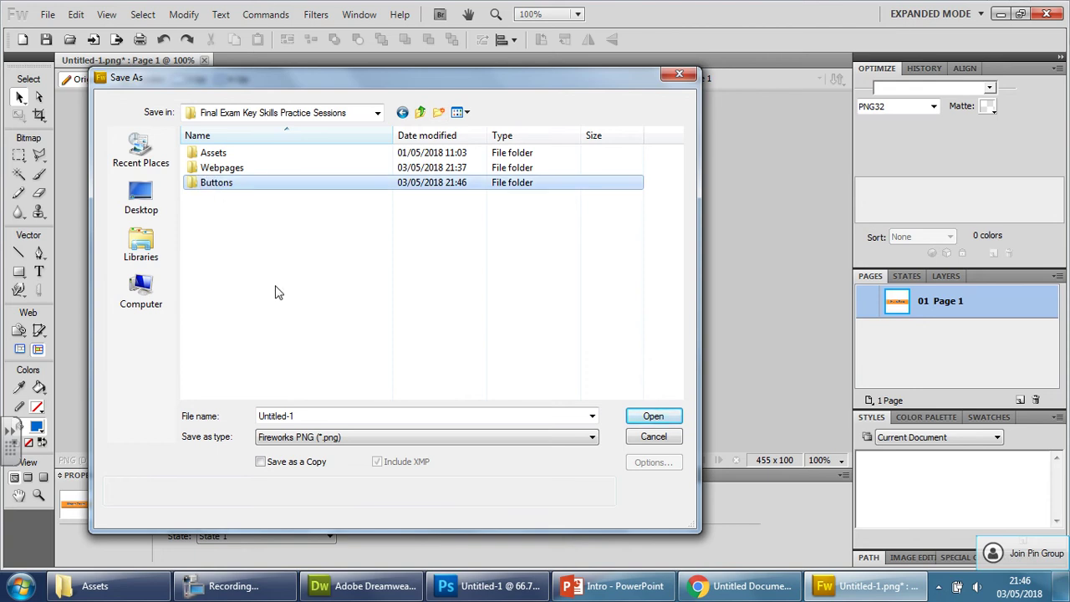
{"action": "double_click", "coordinate": [217, 184]}
{"action": "left_click", "coordinate": [312, 416]}
{"action": "type", "text": "HomePage1"}
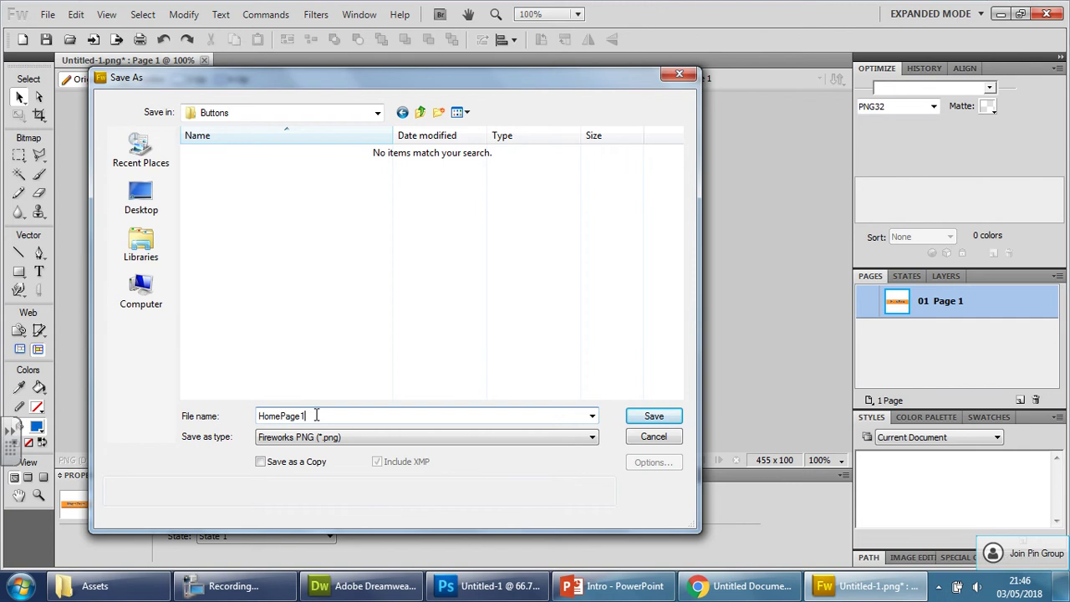
{"action": "left_click", "coordinate": [651, 417]}
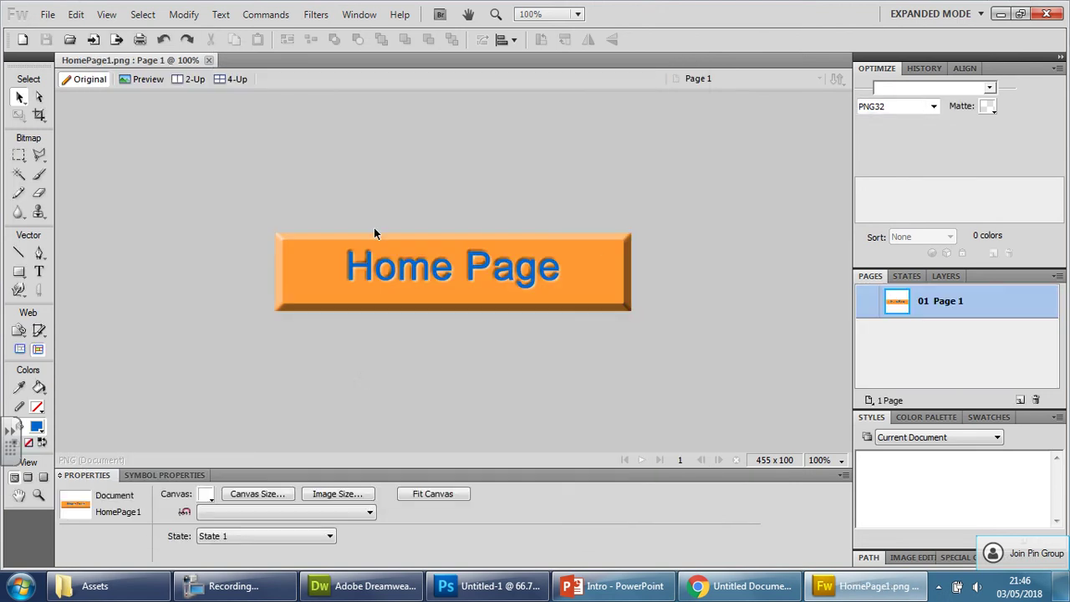
Change the button label from 'Home Page' to 'About Us Page'
{"action": "left_click", "coordinate": [399, 266]}
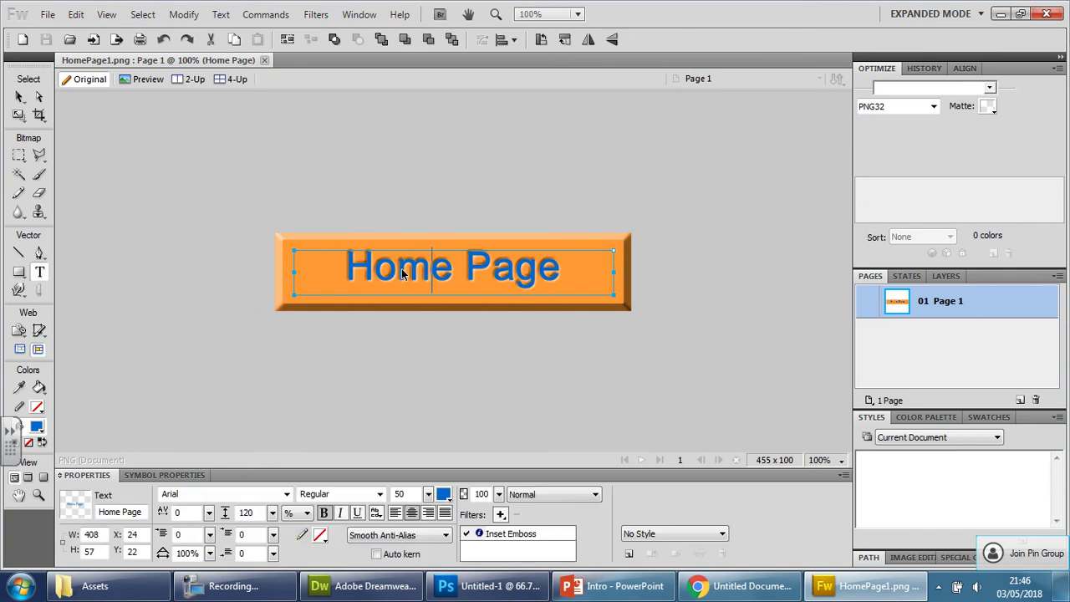
{"action": "double_click", "coordinate": [401, 266]}
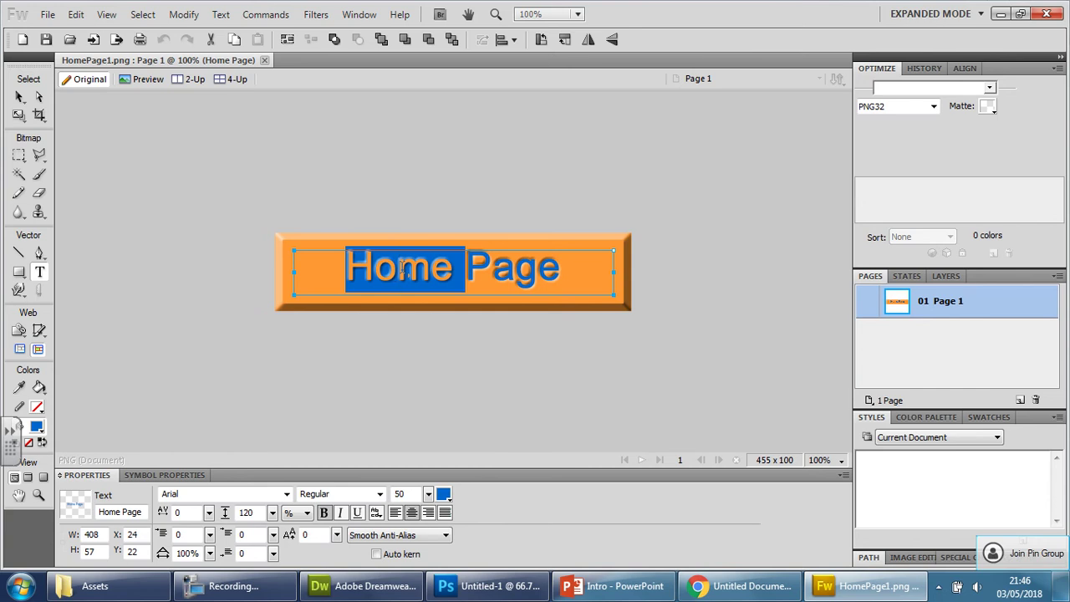
{"action": "type", "text": "About "}
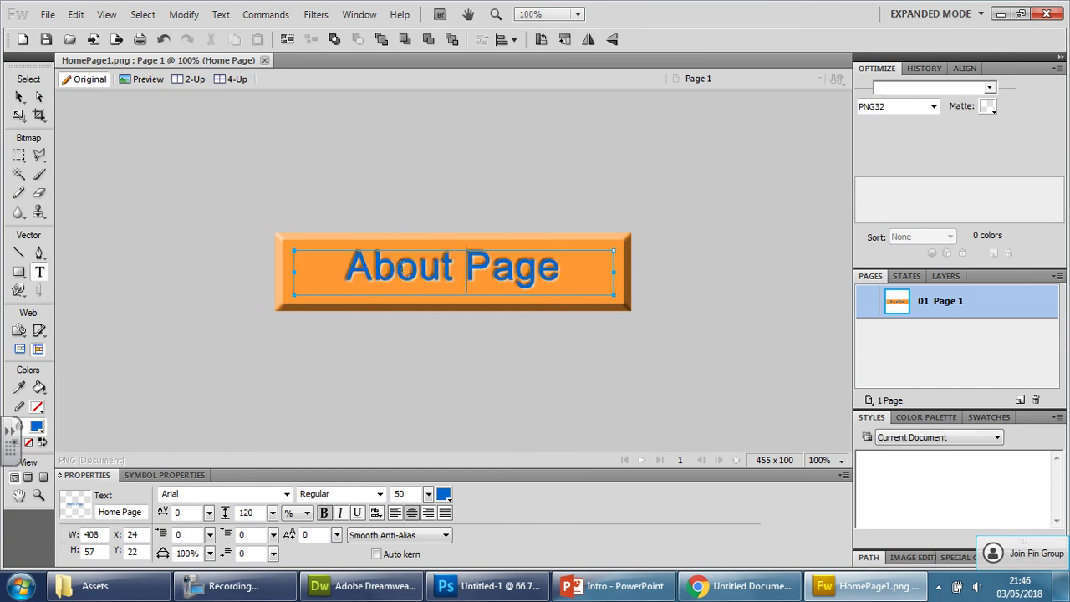
{"action": "type", "text": "Us"}
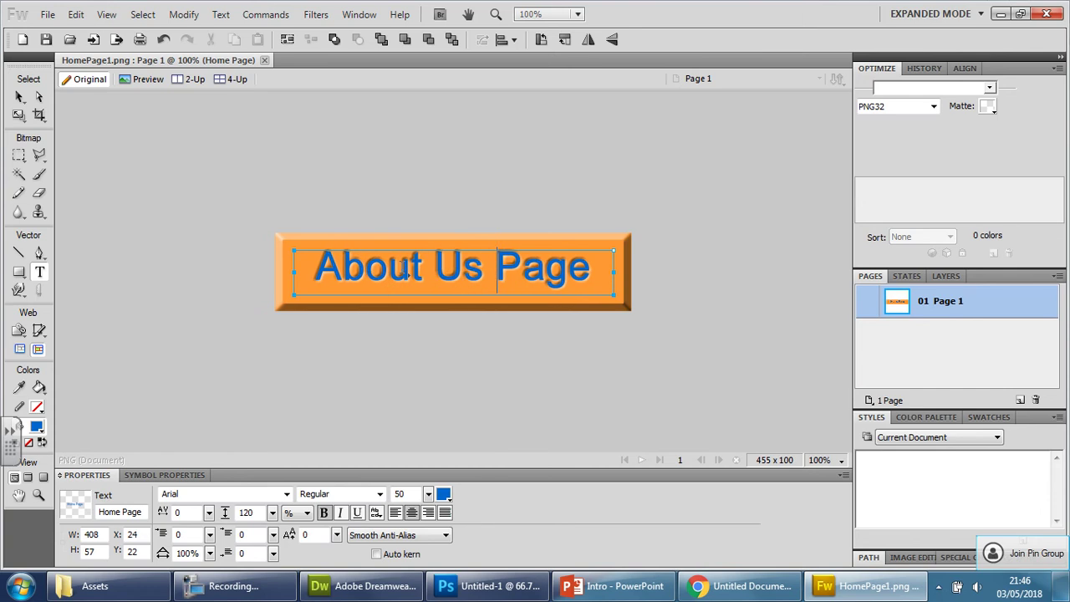
{"action": "key", "text": "Escape"}
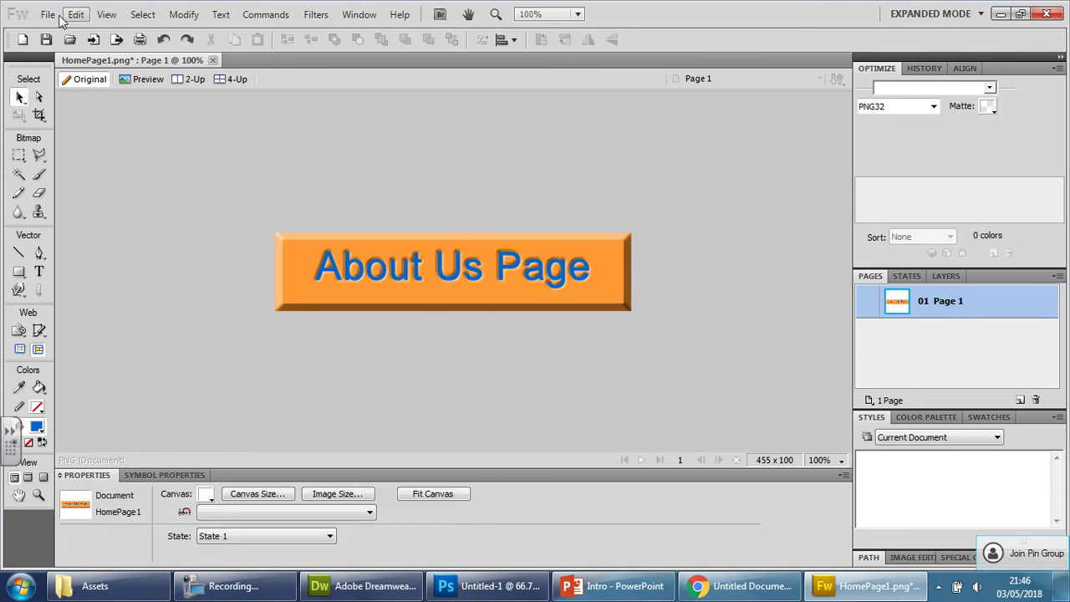
Save the relabelled button as AboutUsPage1.png in the Buttons folder
{"action": "left_click", "coordinate": [46, 14]}
{"action": "left_click", "coordinate": [83, 194]}
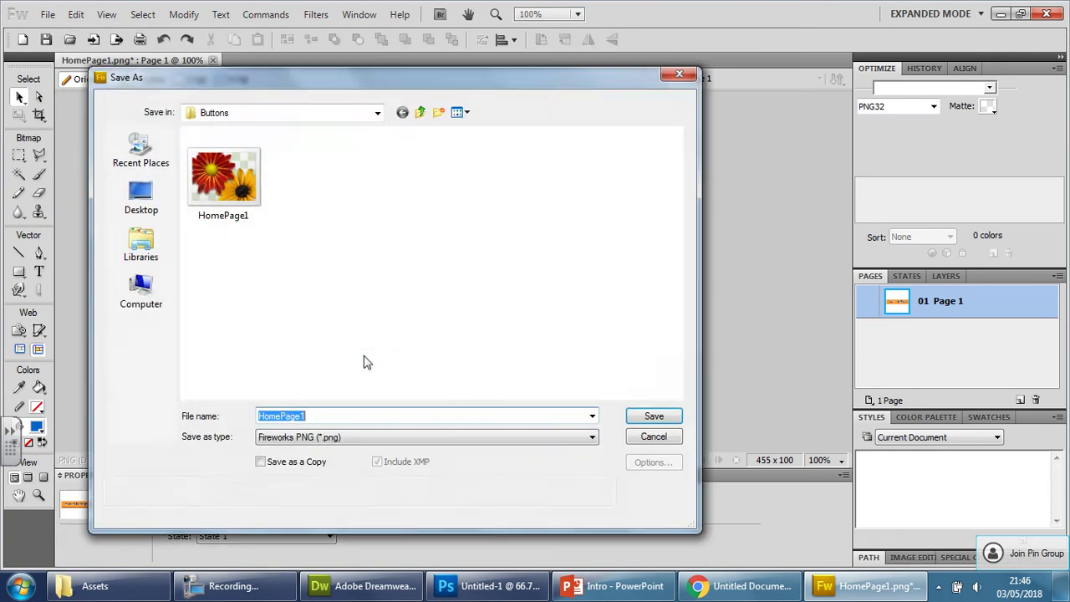
{"action": "type", "text": "A"}
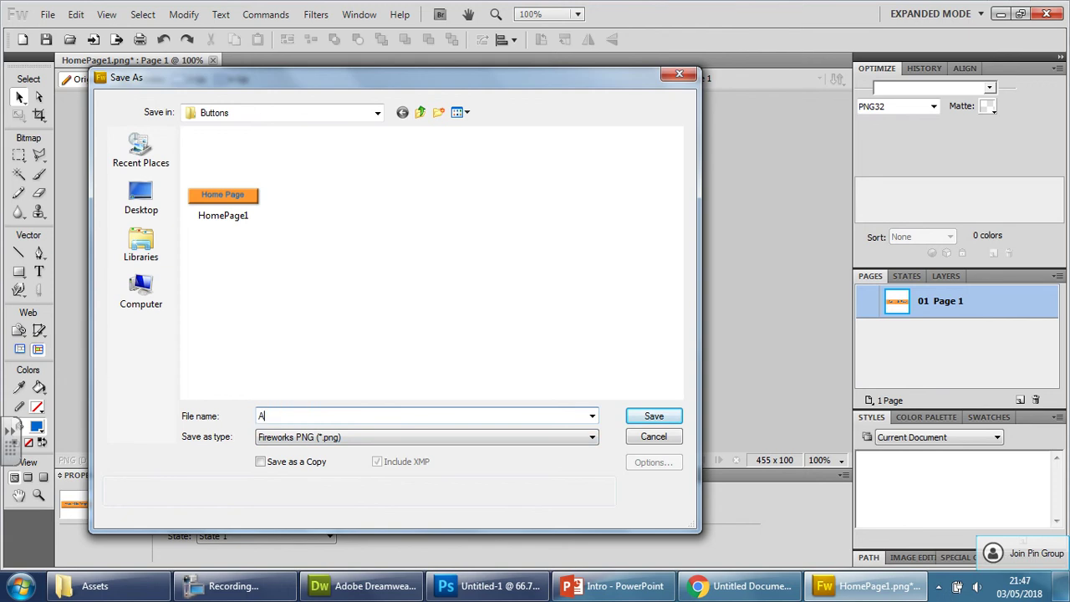
{"action": "type", "text": "boutUsPage1"}
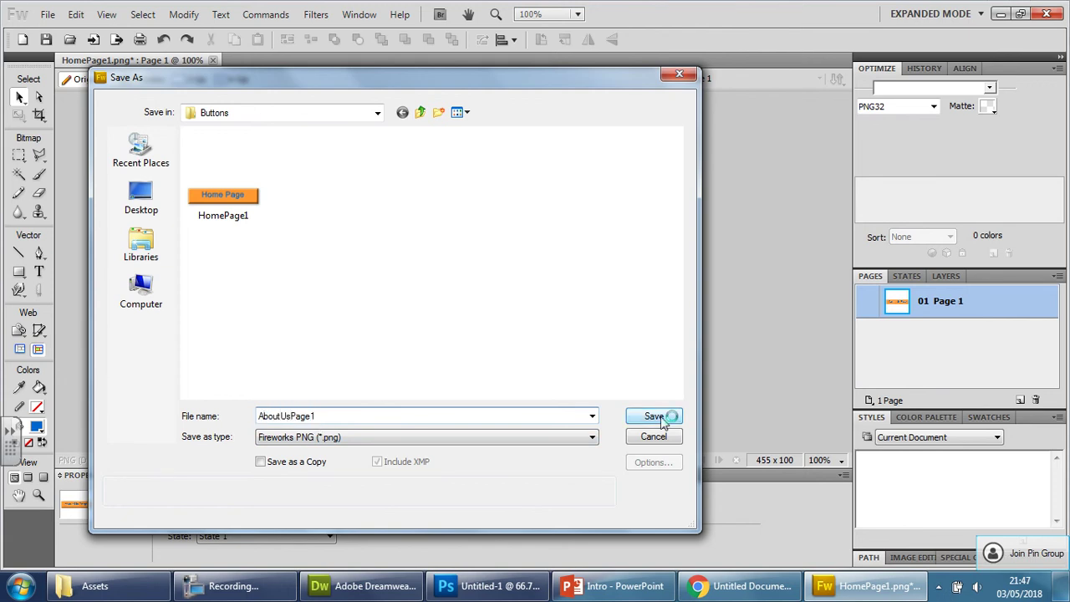
{"action": "left_click", "coordinate": [656, 416]}
Highlight the words 'About Us' in the button label for replacement
{"action": "double_click", "coordinate": [380, 280]}
{"action": "double_click", "coordinate": [361, 272]}
{"action": "left_click_drag", "start_coordinate": [427, 266], "coordinate": [467, 338]}
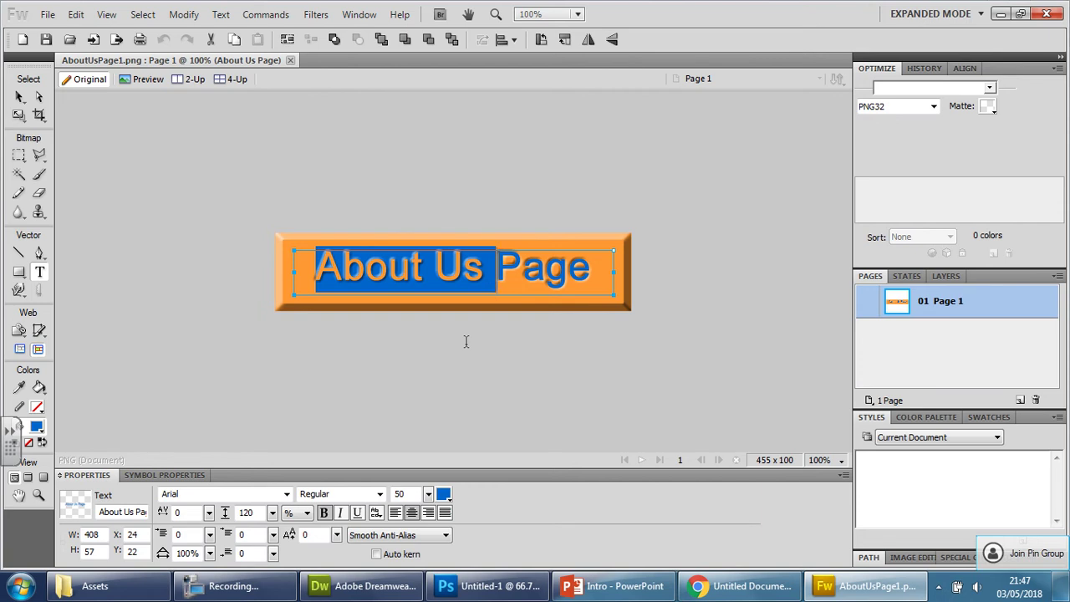
{"action": "type", "text": "Gallery"}
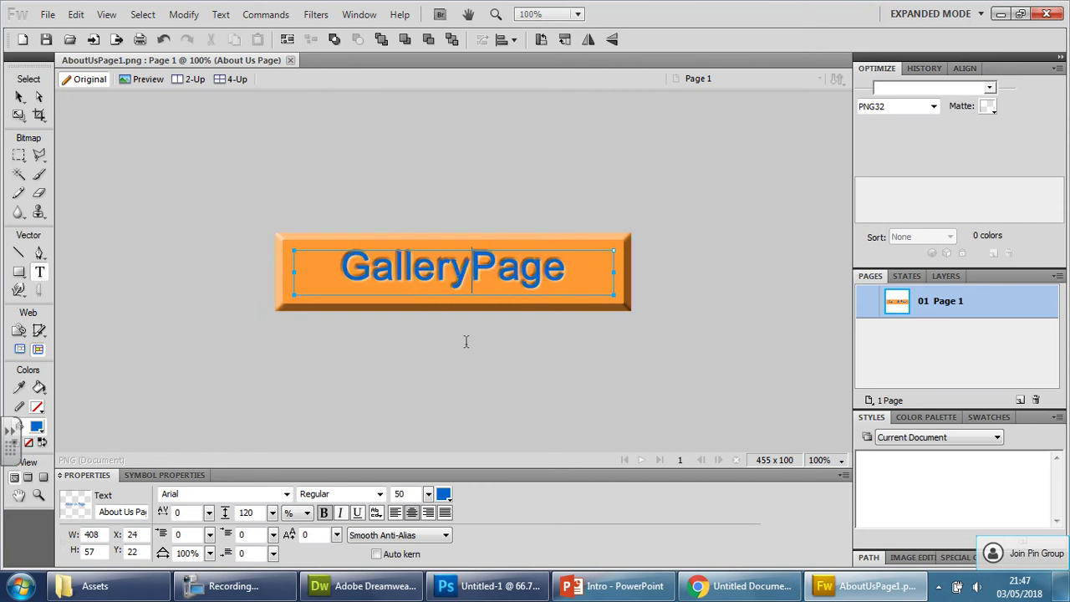
{"action": "left_click", "coordinate": [239, 180]}
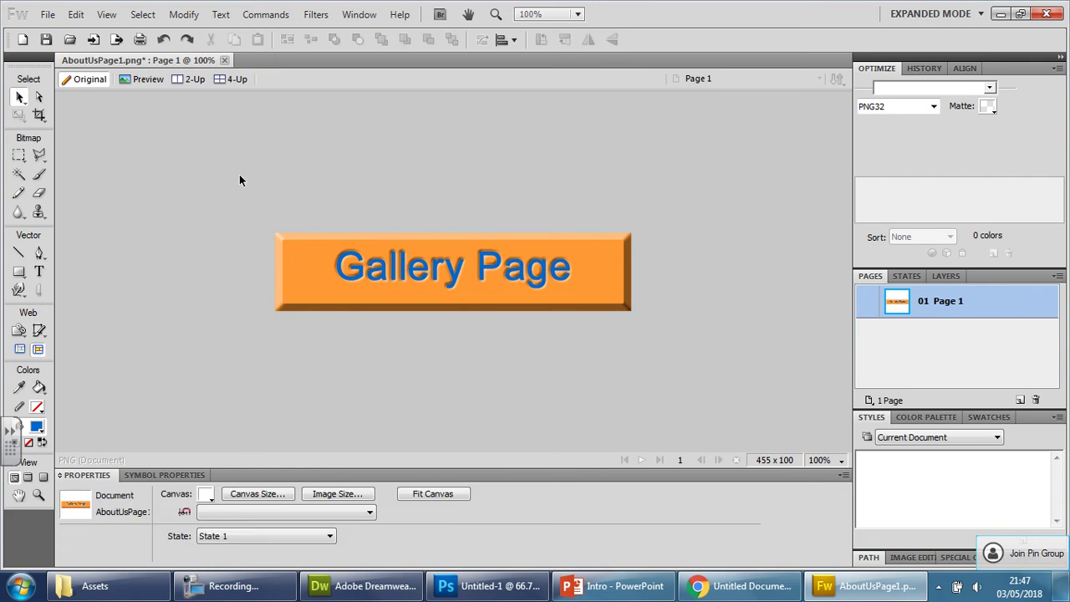
{"action": "left_click", "coordinate": [48, 14]}
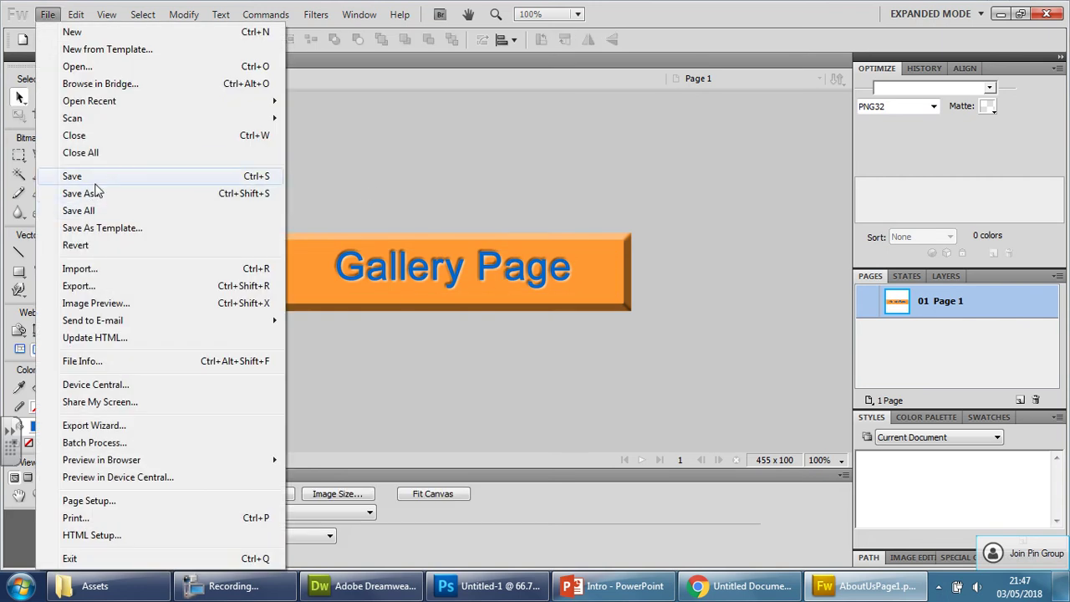
{"action": "left_click", "coordinate": [92, 193]}
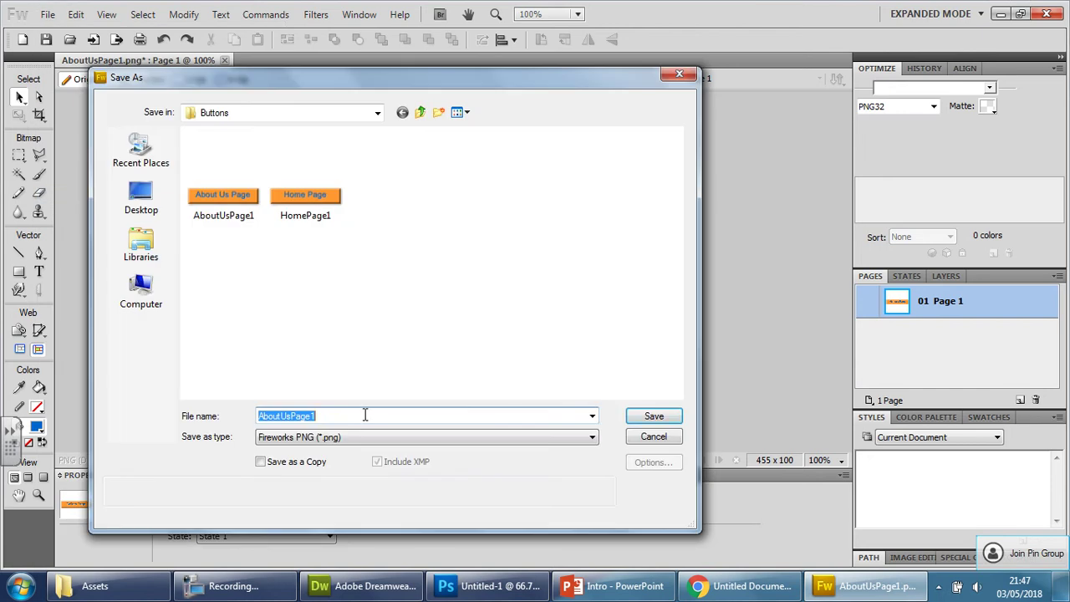
{"action": "type", "text": "GalleryPage1"}
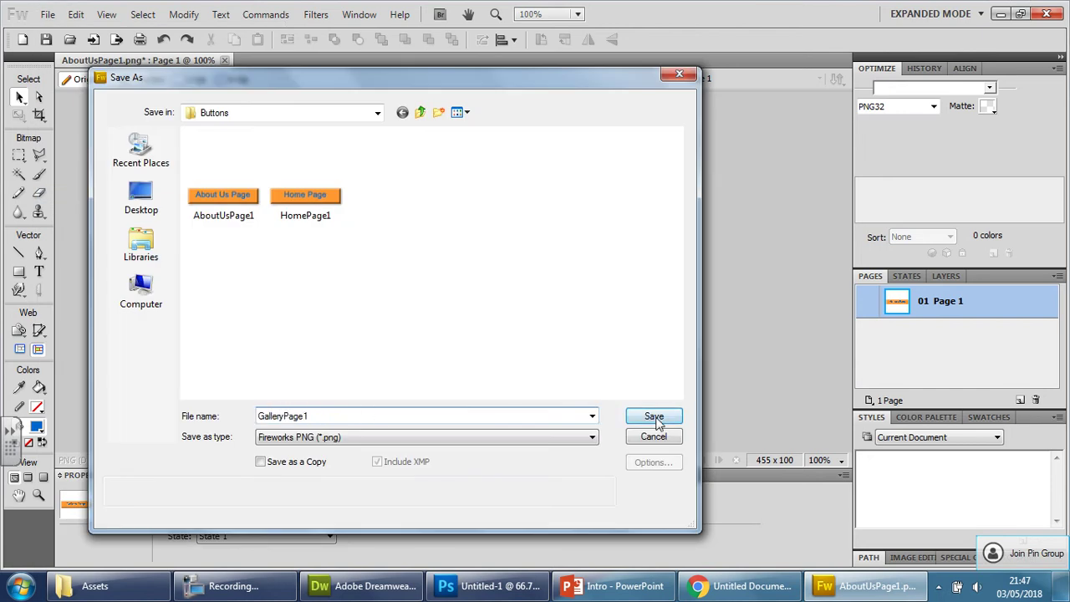
{"action": "left_click", "coordinate": [653, 416]}
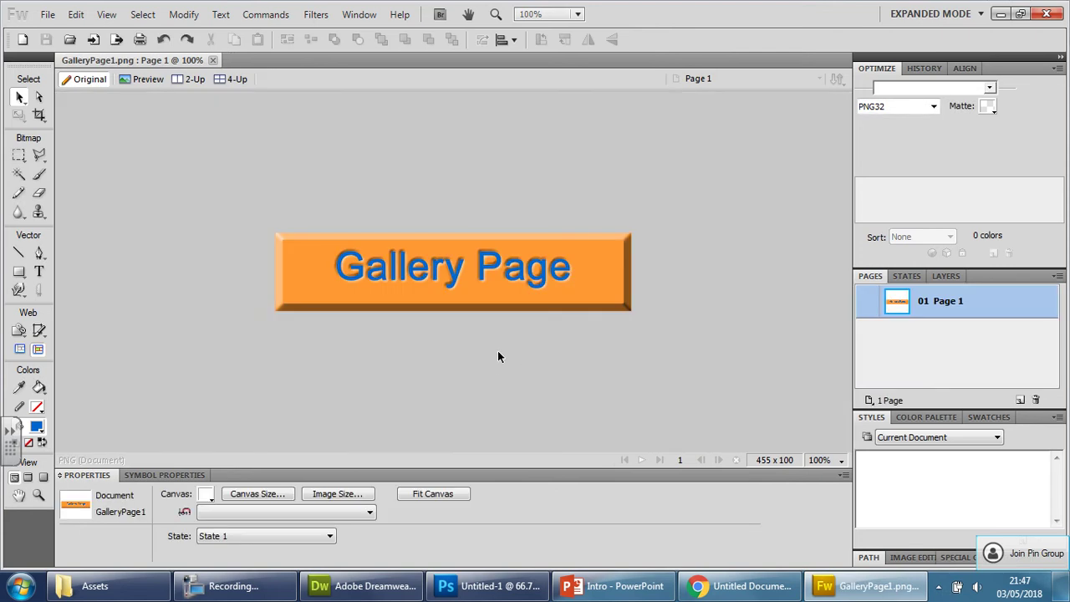
Fill the Gallery Page button rectangle with blue #0066CC sampled from its lettering
{"action": "left_click", "coordinate": [495, 301]}
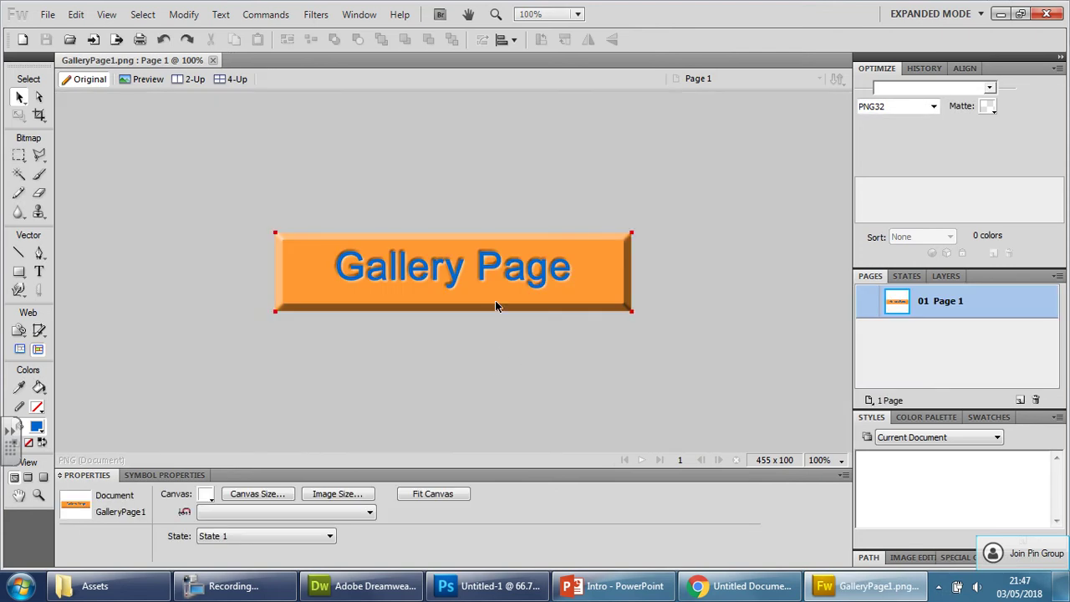
{"action": "left_click", "coordinate": [286, 259]}
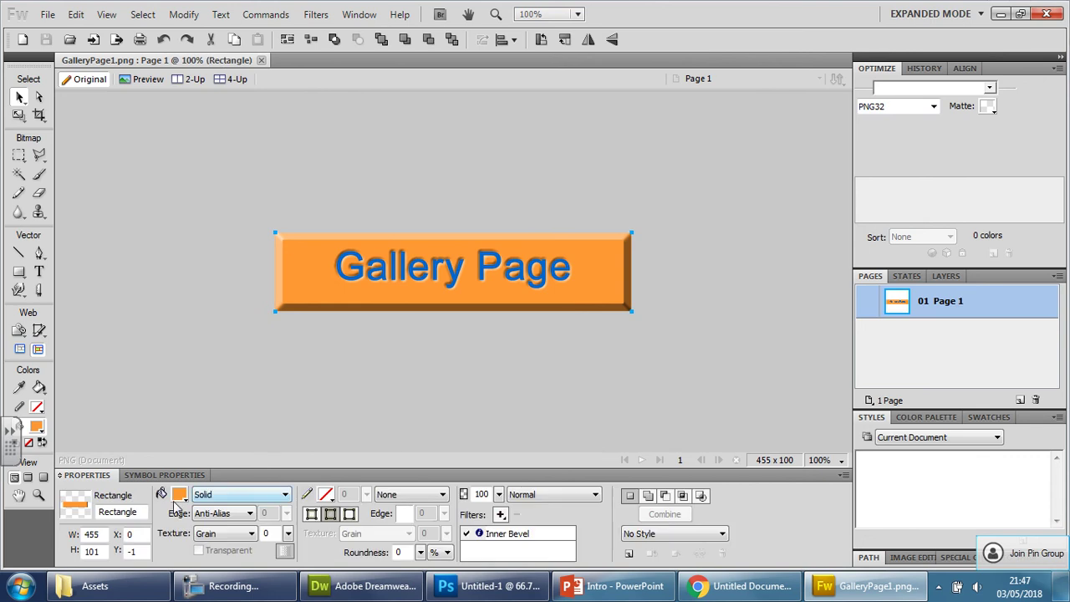
{"action": "left_click", "coordinate": [180, 494]}
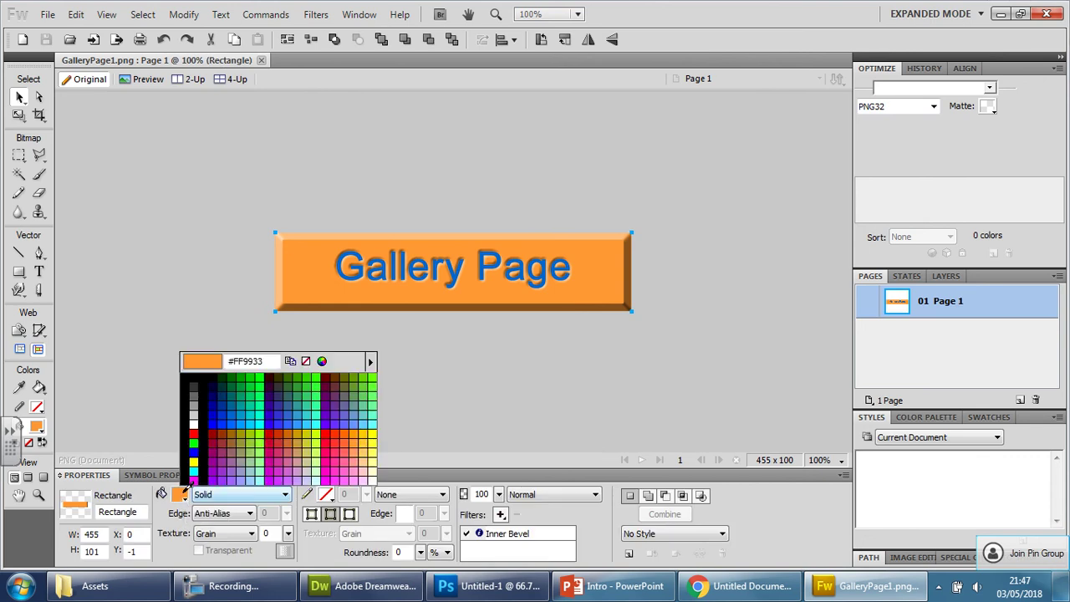
{"action": "left_click", "coordinate": [350, 275]}
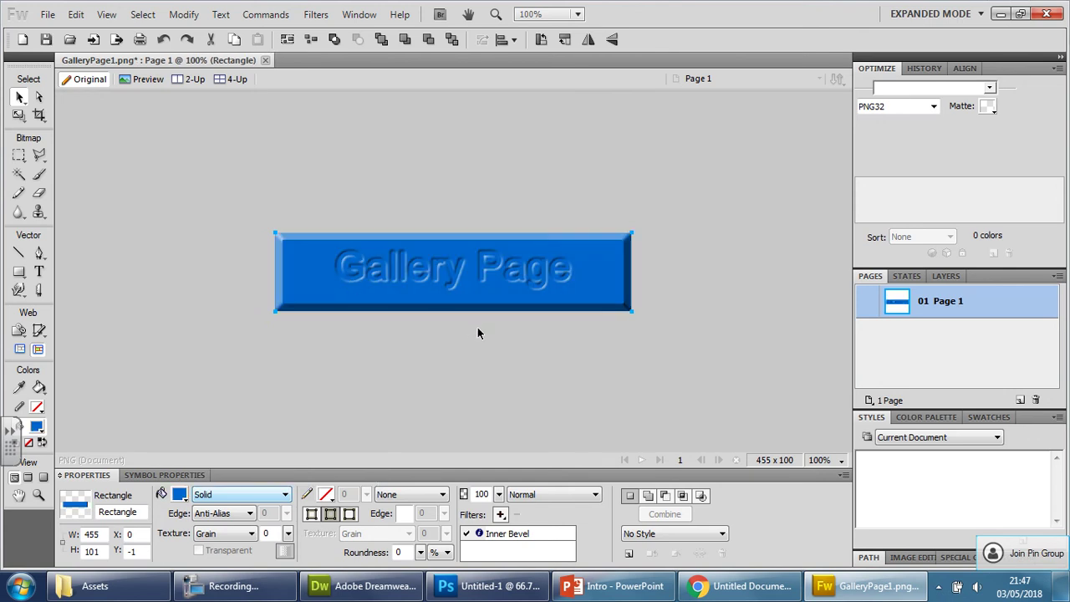
{"action": "left_click", "coordinate": [393, 276]}
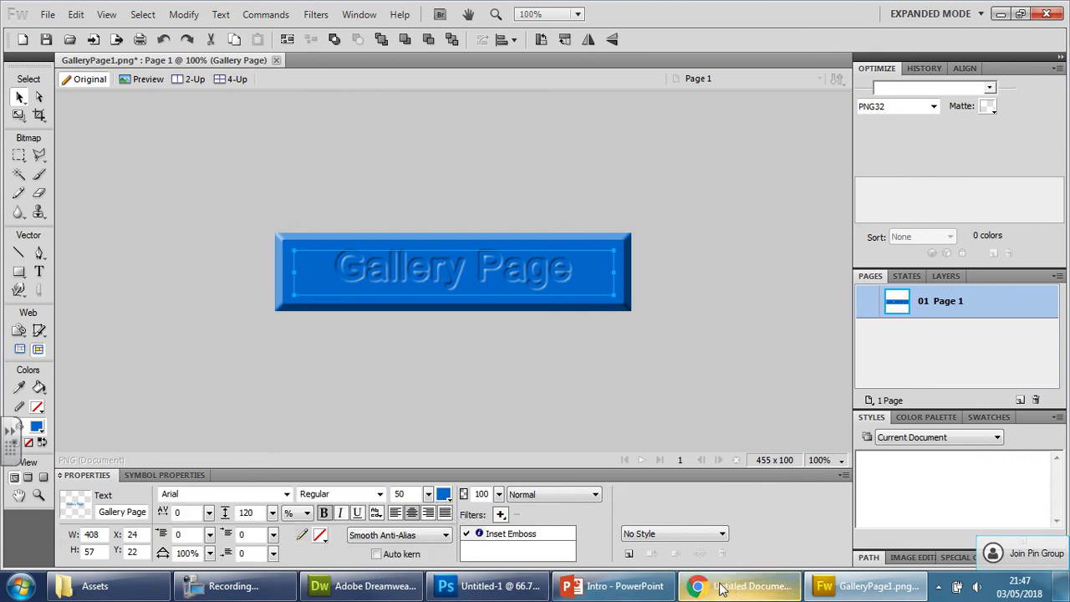
{"action": "left_click", "coordinate": [363, 586]}
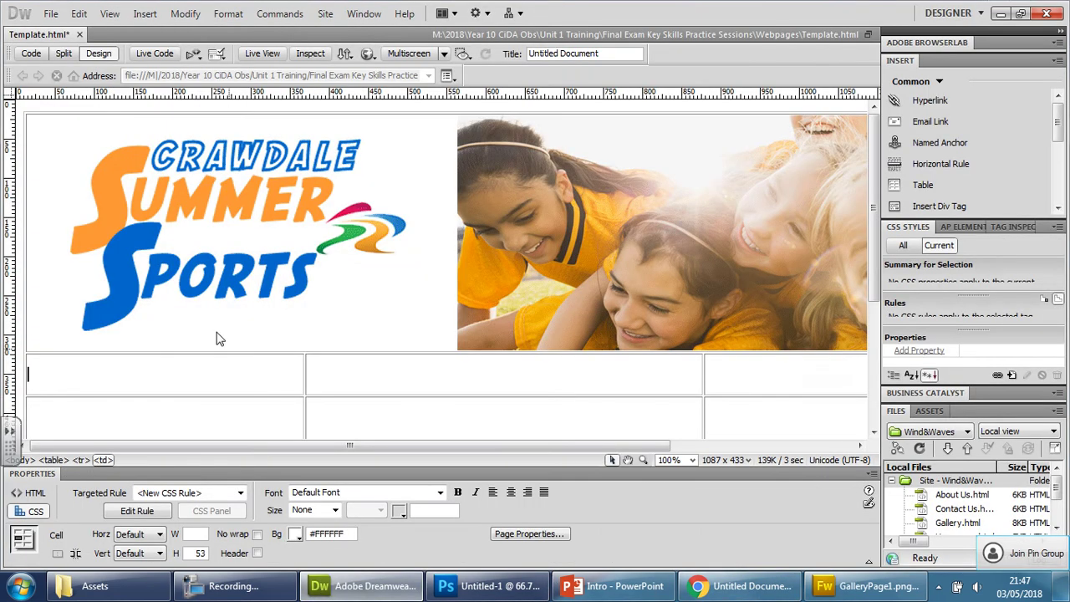
{"action": "left_click", "coordinate": [298, 535]}
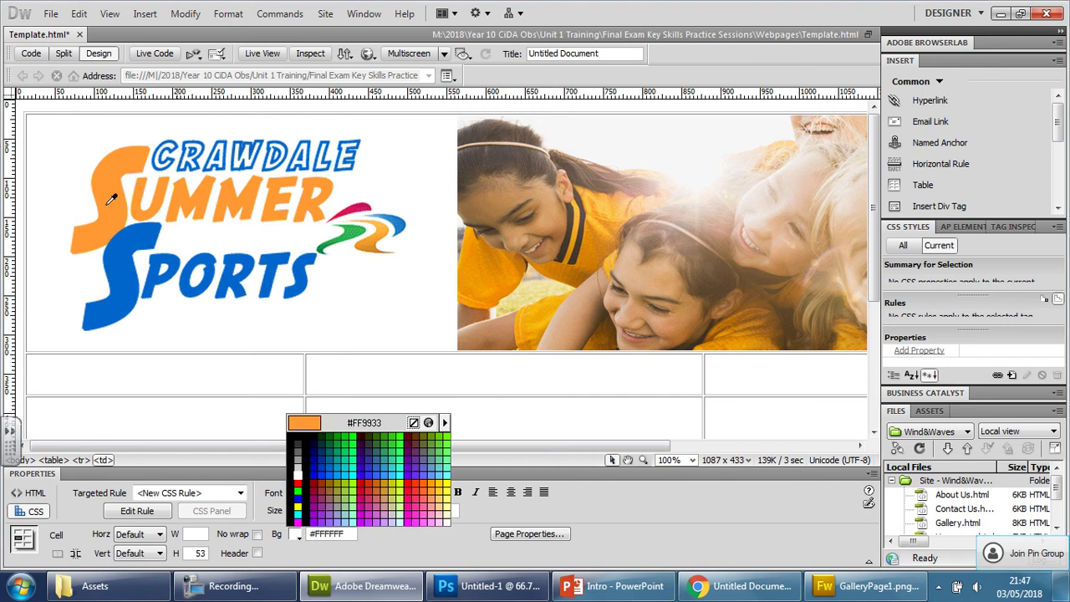
{"action": "left_click", "coordinate": [103, 370]}
{"action": "mouse_move", "coordinate": [410, 592]}
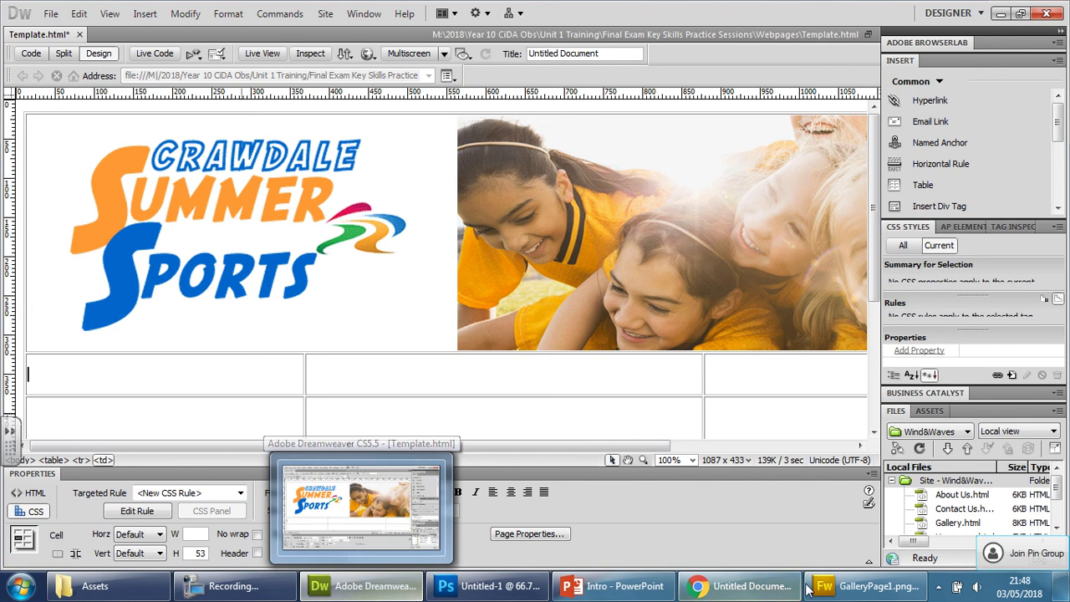
{"action": "key", "text": "alt+Tab"}
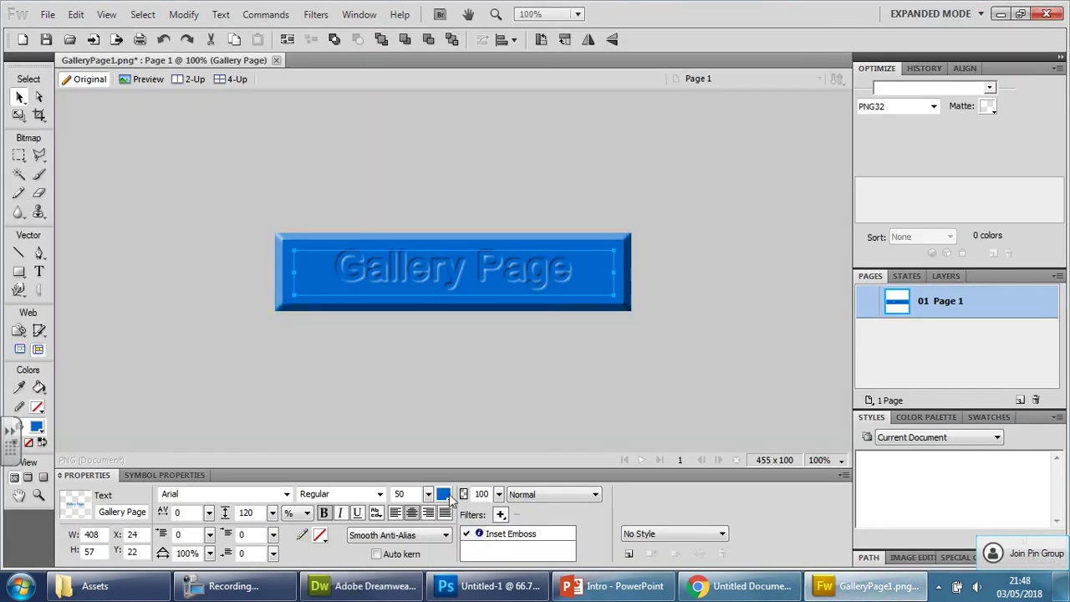
Change the Gallery Page lettering colour to orange #ff9933
{"action": "left_click", "coordinate": [445, 495]}
{"action": "left_click_drag", "start_coordinate": [525, 335], "coordinate": [500, 338]}
{"action": "type", "text": "ff9933"}
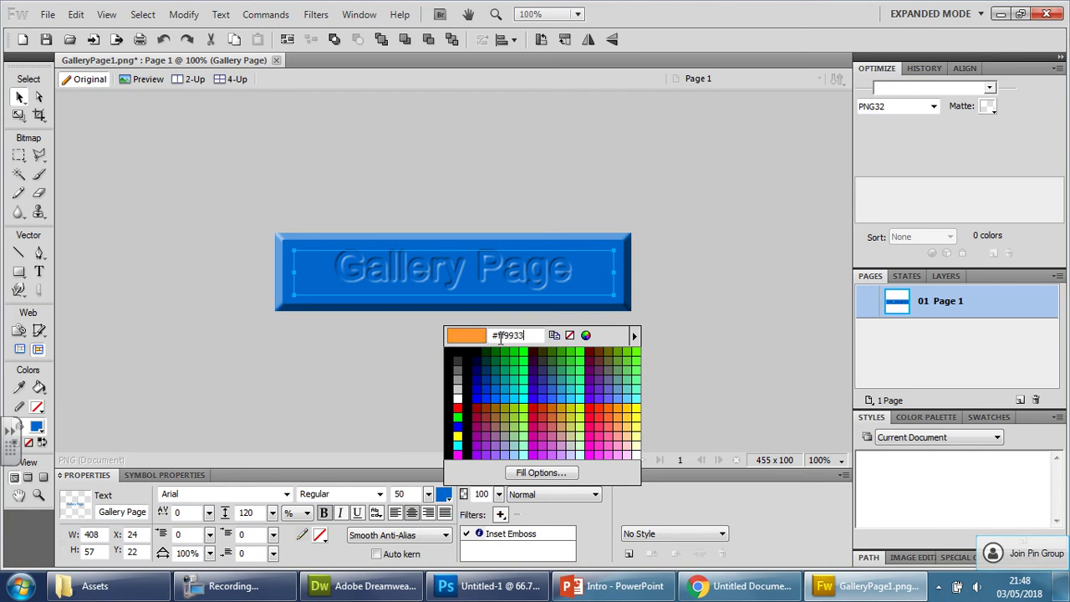
{"action": "key", "text": "Return"}
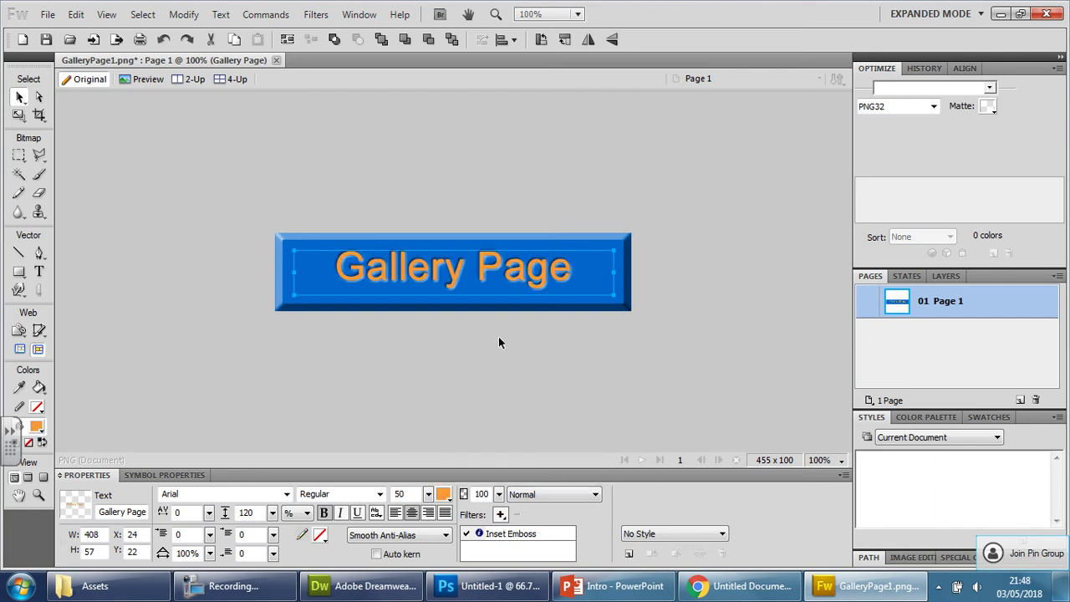
{"action": "left_click", "coordinate": [236, 178]}
Save the blue button as GalleryPage2 in the Buttons folder
{"action": "left_click", "coordinate": [47, 14]}
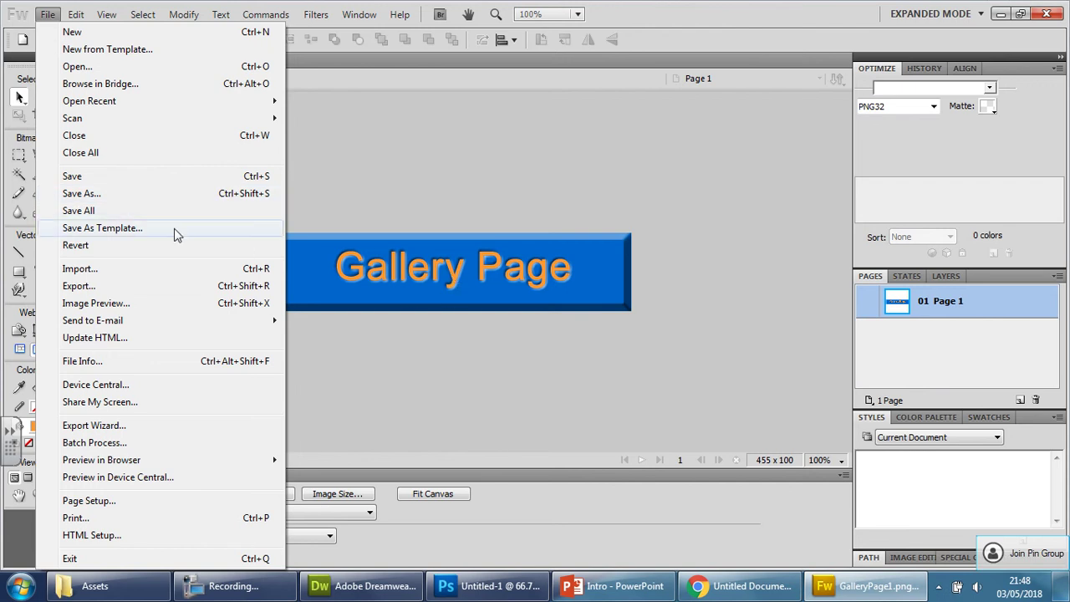
{"action": "left_click", "coordinate": [122, 194]}
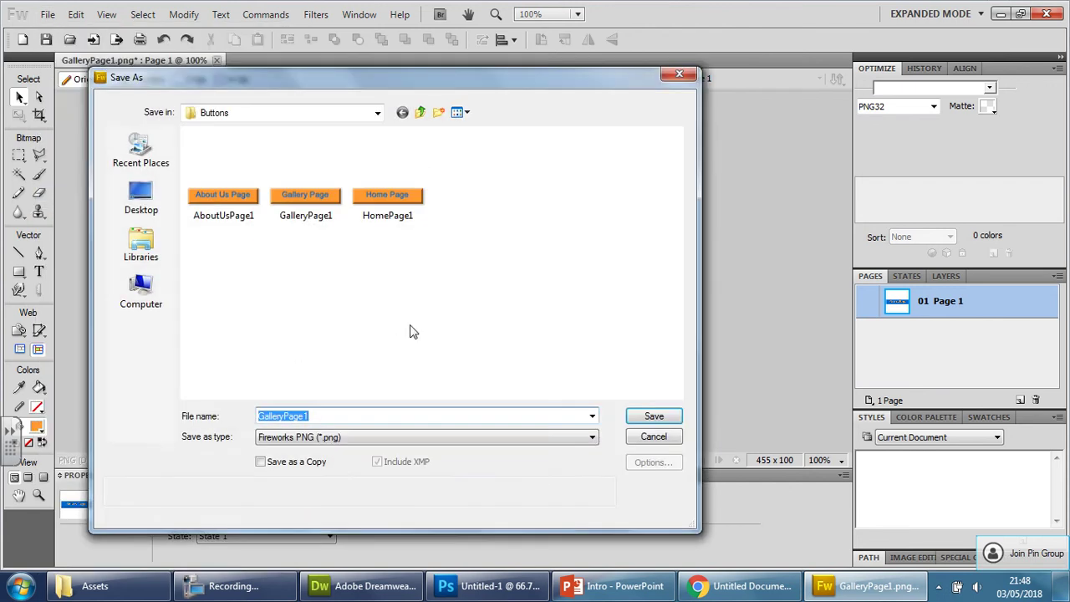
{"action": "left_click", "coordinate": [355, 421]}
{"action": "key", "text": "shift+Left"}
{"action": "type", "text": "2"}
{"action": "left_click", "coordinate": [671, 425]}
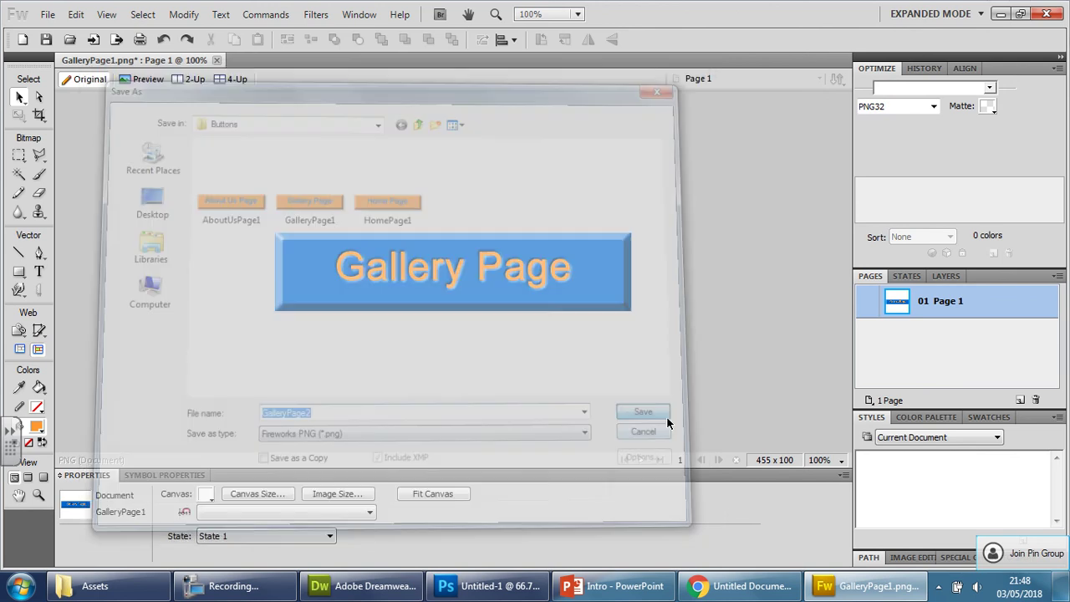
Replace the button text Gallery with Home so it reads 'Home Page'
{"action": "double_click", "coordinate": [397, 279]}
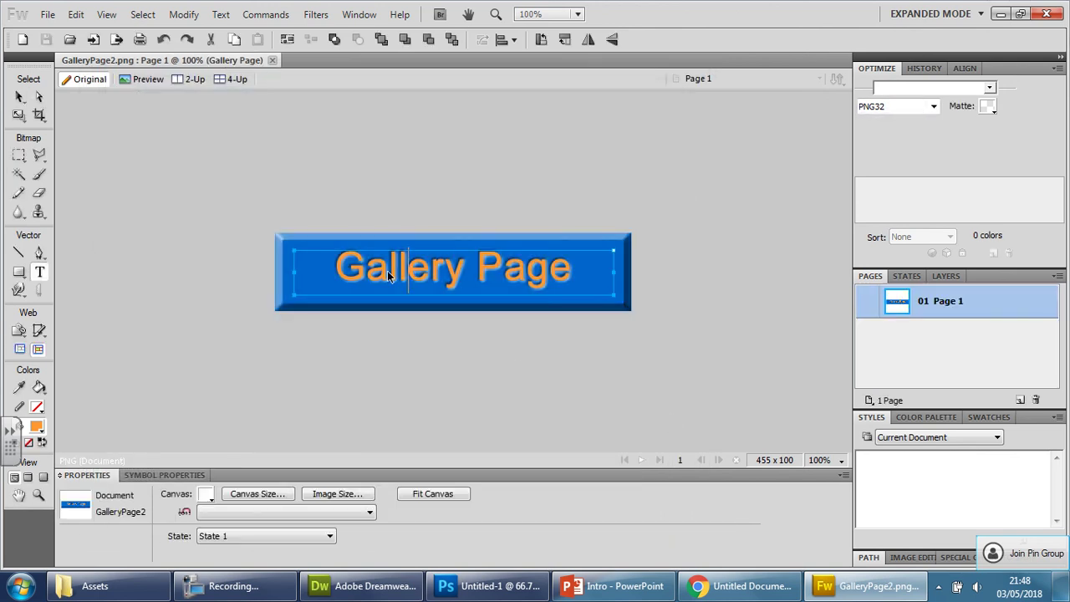
{"action": "double_click", "coordinate": [389, 267]}
{"action": "type", "text": "Home"}
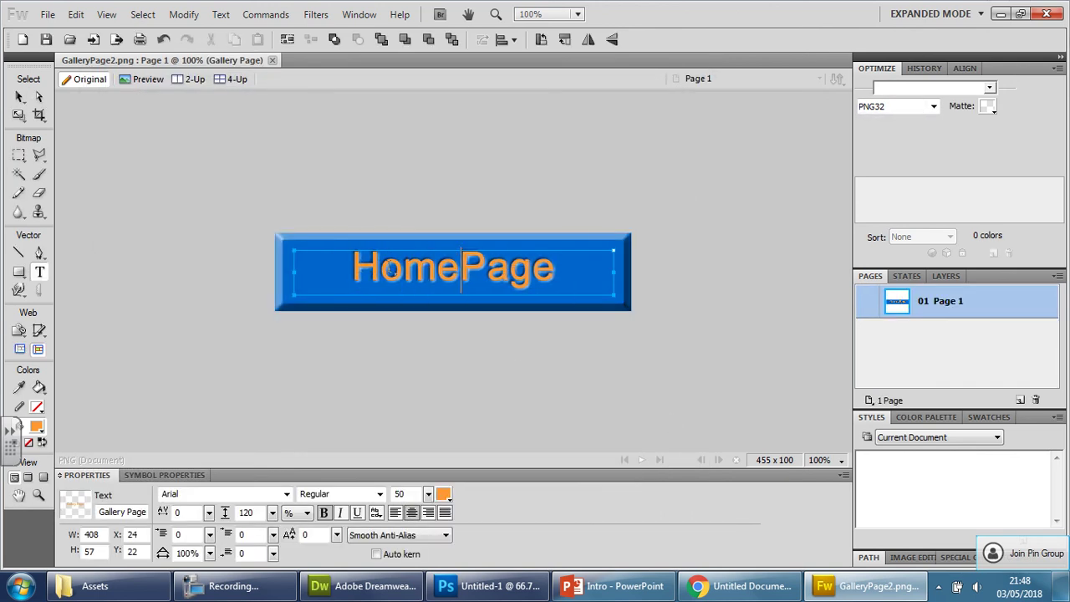
{"action": "key", "text": "Escape"}
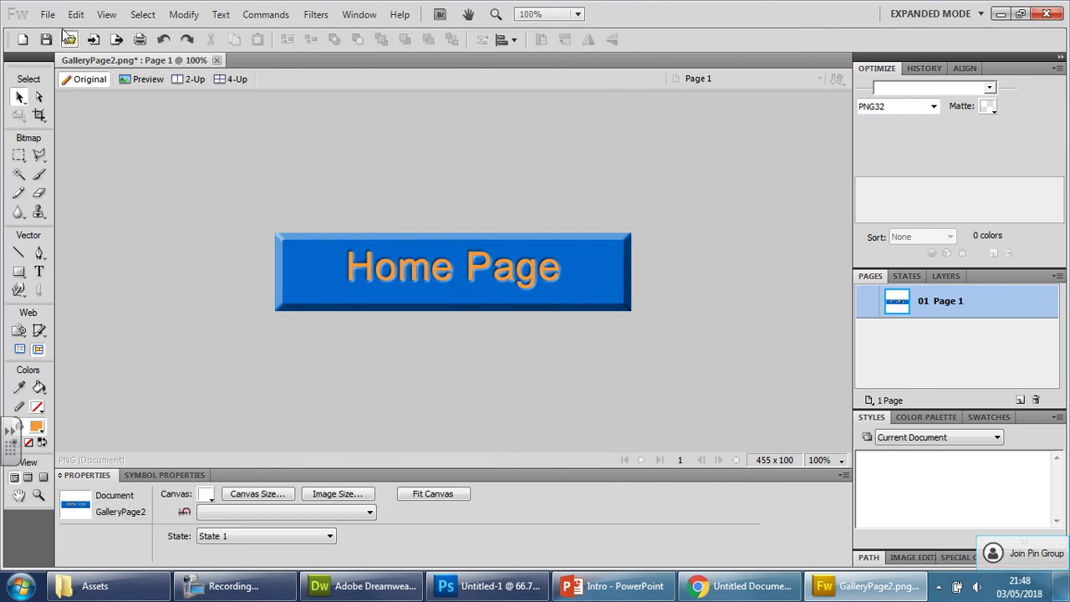
Save the button image as HomePage2, based on the HomePage1 file name
{"action": "left_click", "coordinate": [46, 14]}
{"action": "left_click", "coordinate": [101, 194]}
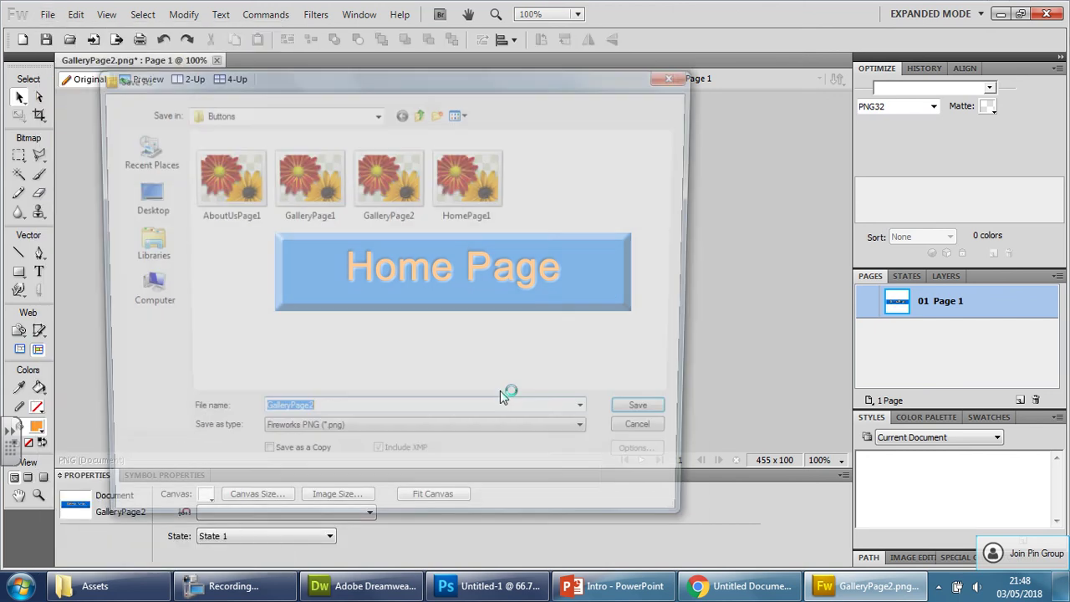
{"action": "left_click", "coordinate": [483, 219]}
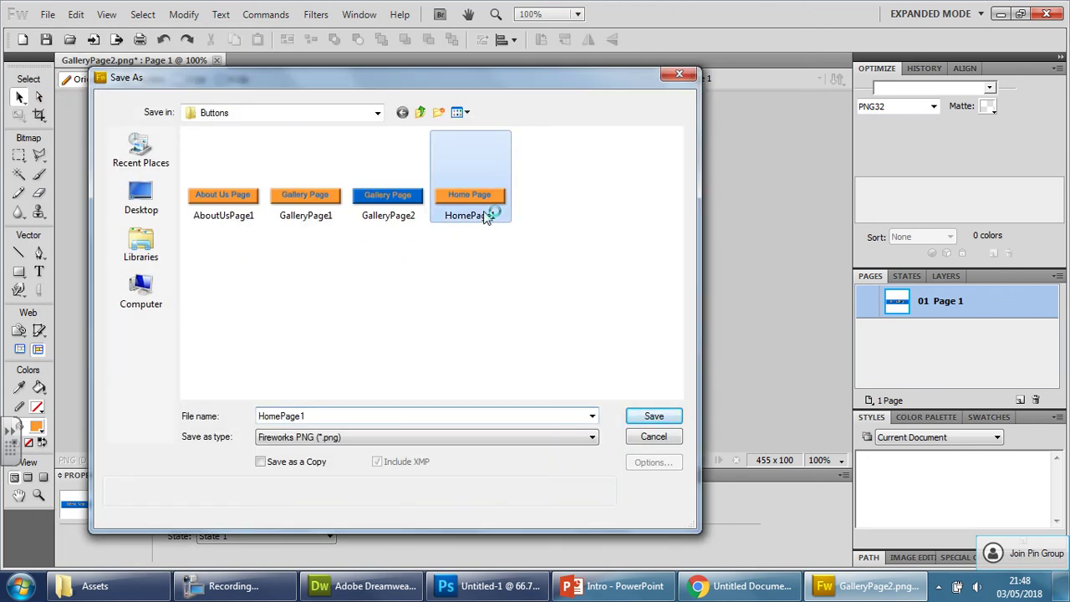
{"action": "left_click", "coordinate": [345, 416]}
{"action": "left_click", "coordinate": [348, 416]}
{"action": "key", "text": "BackSpace"}
{"action": "type", "text": "2"}
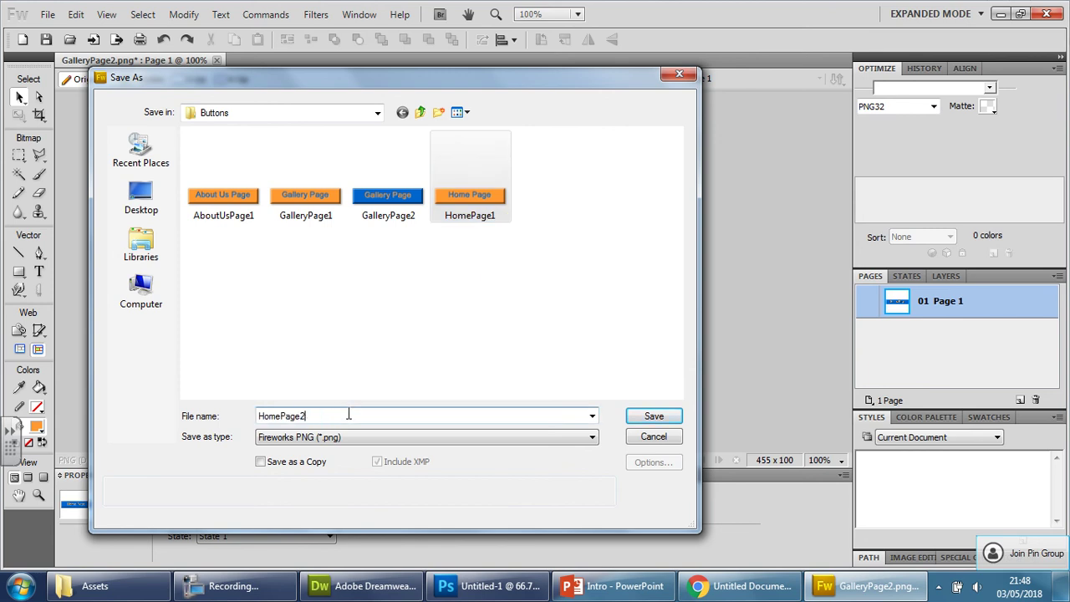
{"action": "left_click", "coordinate": [652, 417]}
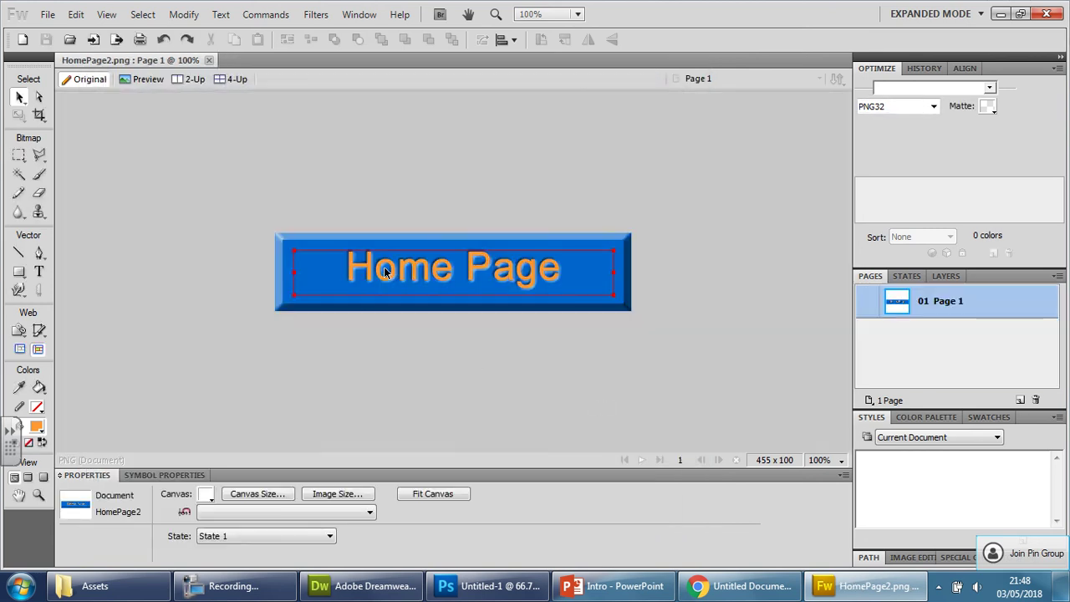
Replace Home with About Us so the button reads 'About Us Page'
{"action": "double_click", "coordinate": [395, 280]}
{"action": "double_click", "coordinate": [395, 281]}
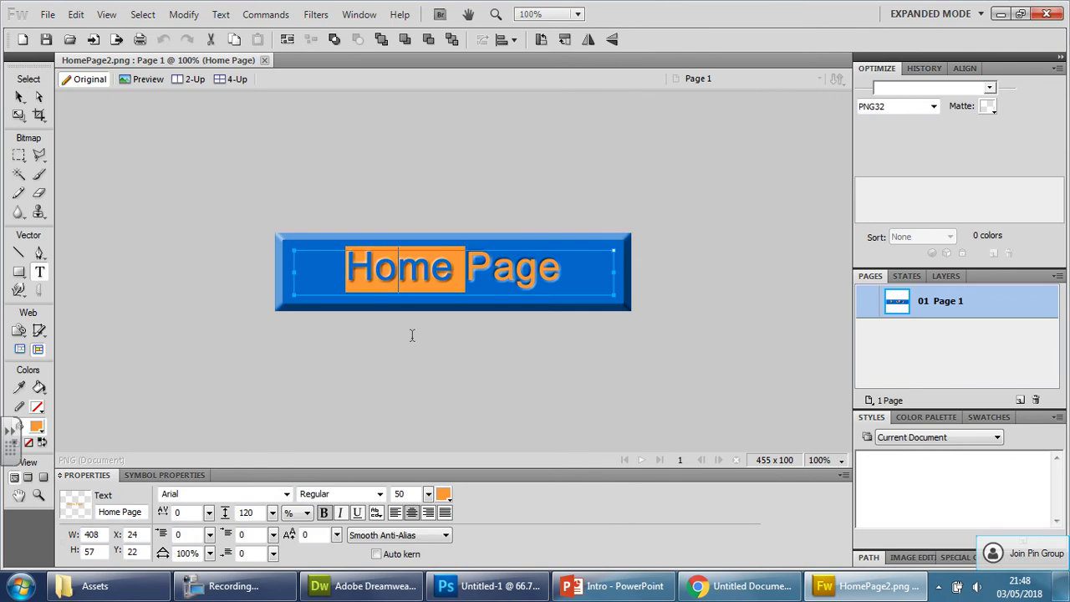
{"action": "type", "text": "About U"}
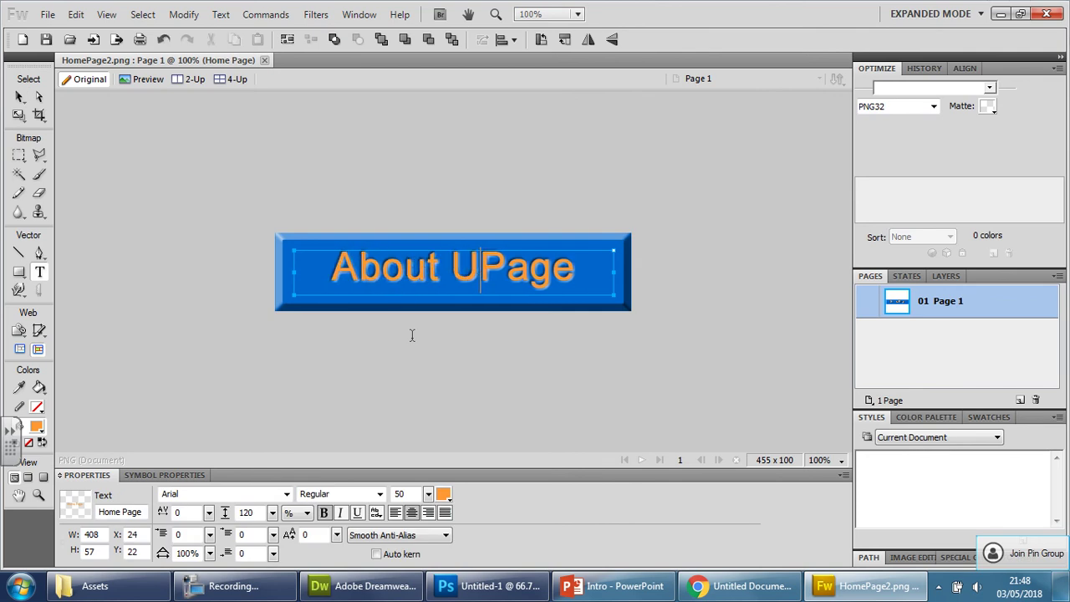
{"action": "type", "text": "s"}
{"action": "key", "text": "Escape"}
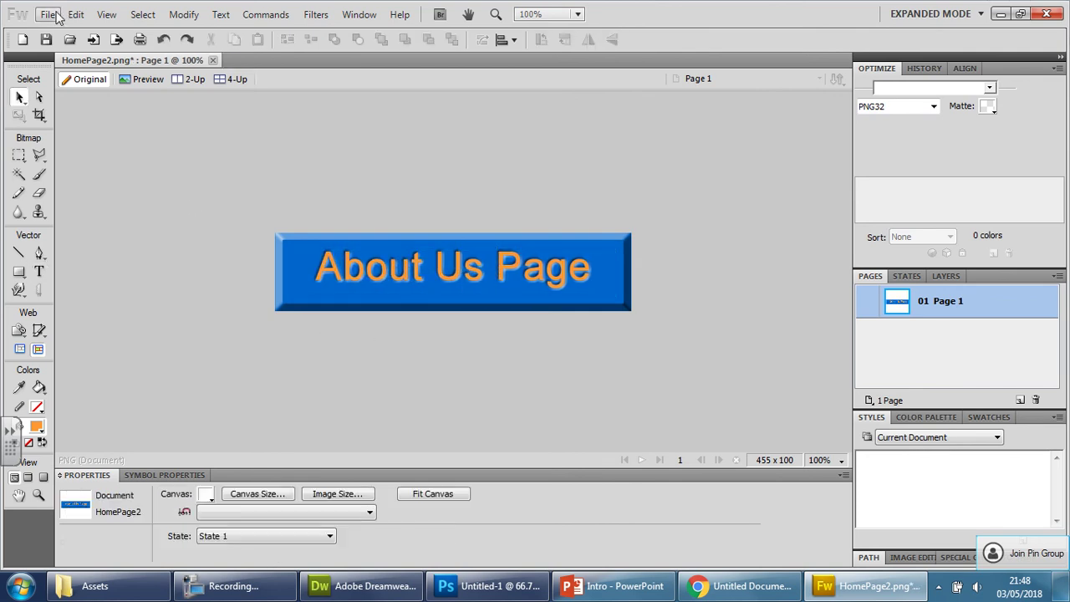
Save the button as AboutUsPage2 and return to Dreamweaver's Template.html
{"action": "left_click", "coordinate": [98, 193]}
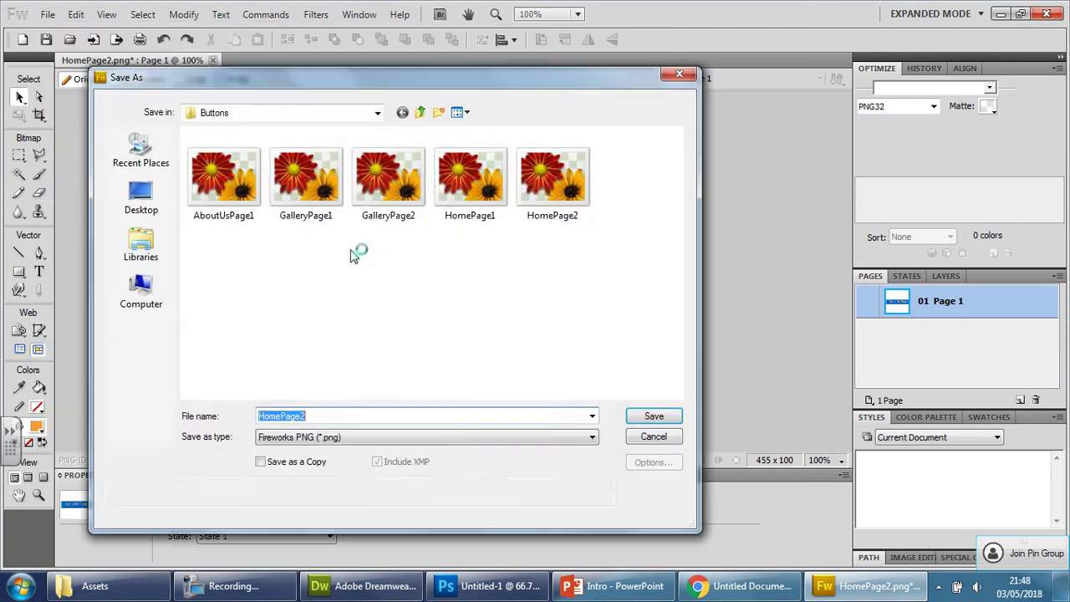
{"action": "left_click", "coordinate": [224, 209]}
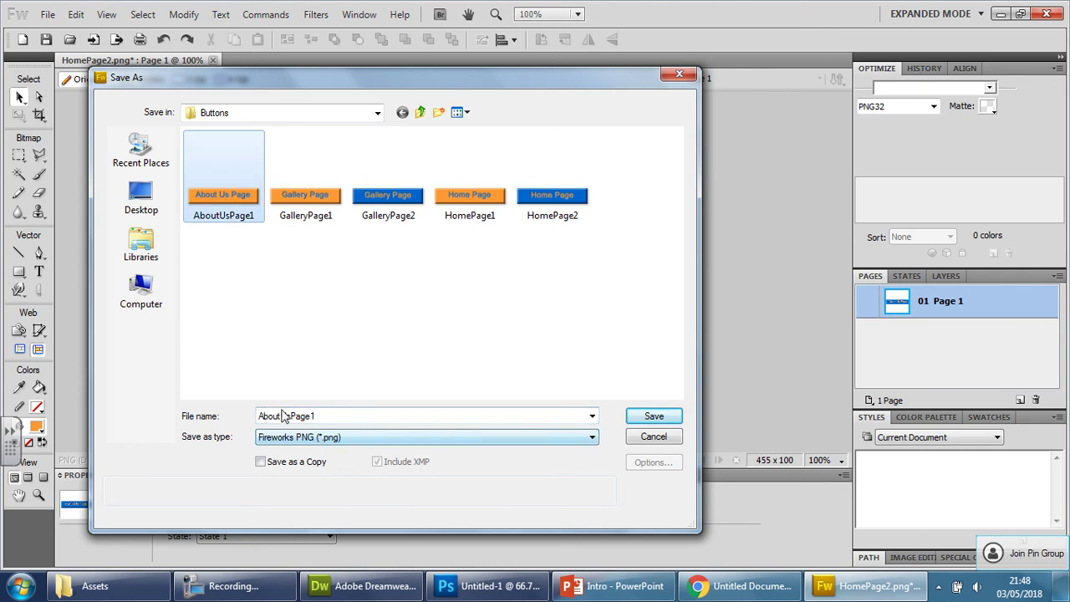
{"action": "left_click", "coordinate": [356, 413]}
{"action": "left_click", "coordinate": [366, 415]}
{"action": "key", "text": "BackSpace"}
{"action": "type", "text": "2"}
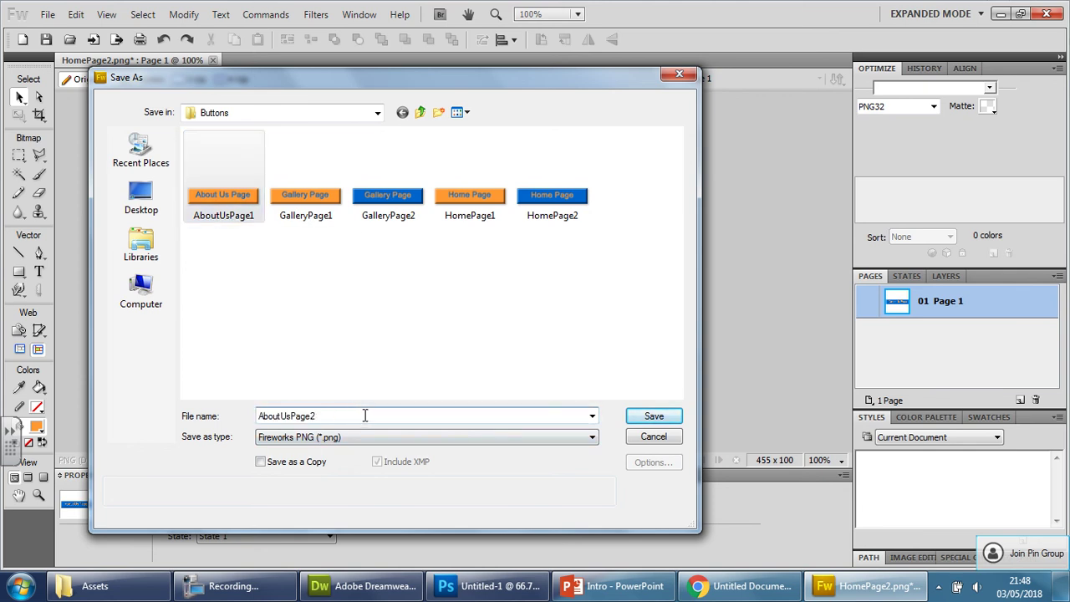
{"action": "left_click", "coordinate": [658, 420]}
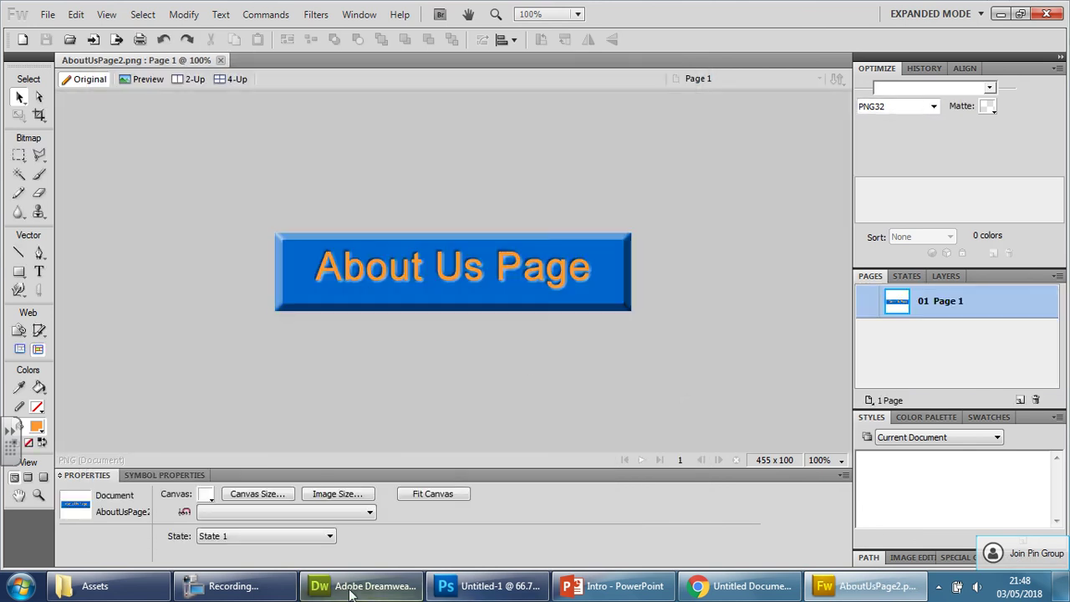
{"action": "left_click", "coordinate": [351, 588]}
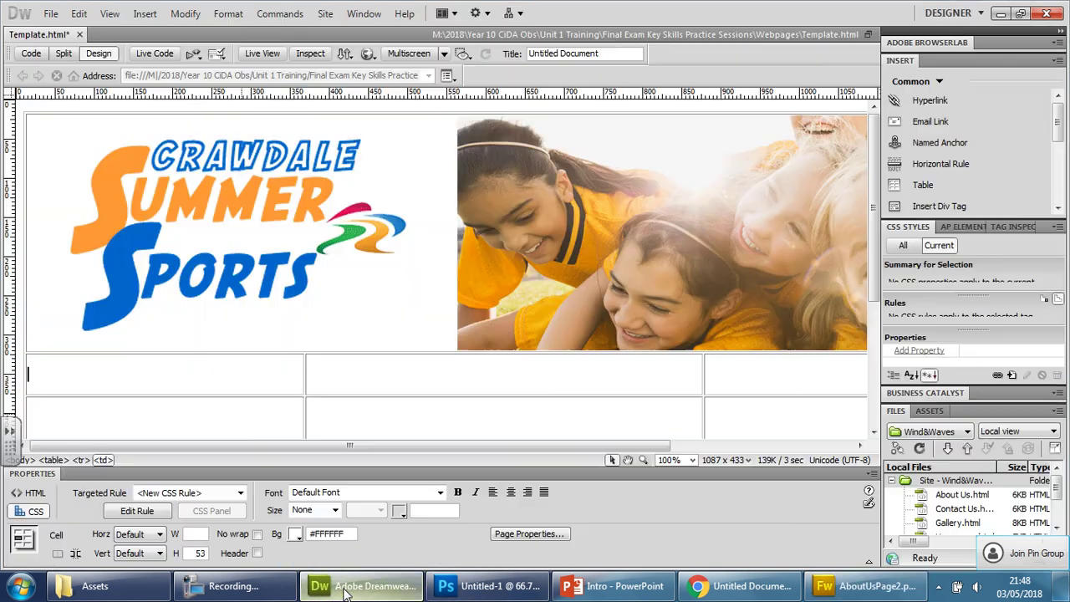
Open the Rollover Image dialog from Insert > Image Objects, cancel it, and reopen the Insert menu
{"action": "left_click", "coordinate": [145, 13]}
{"action": "mouse_move", "coordinate": [276, 66]}
{"action": "left_click", "coordinate": [388, 83]}
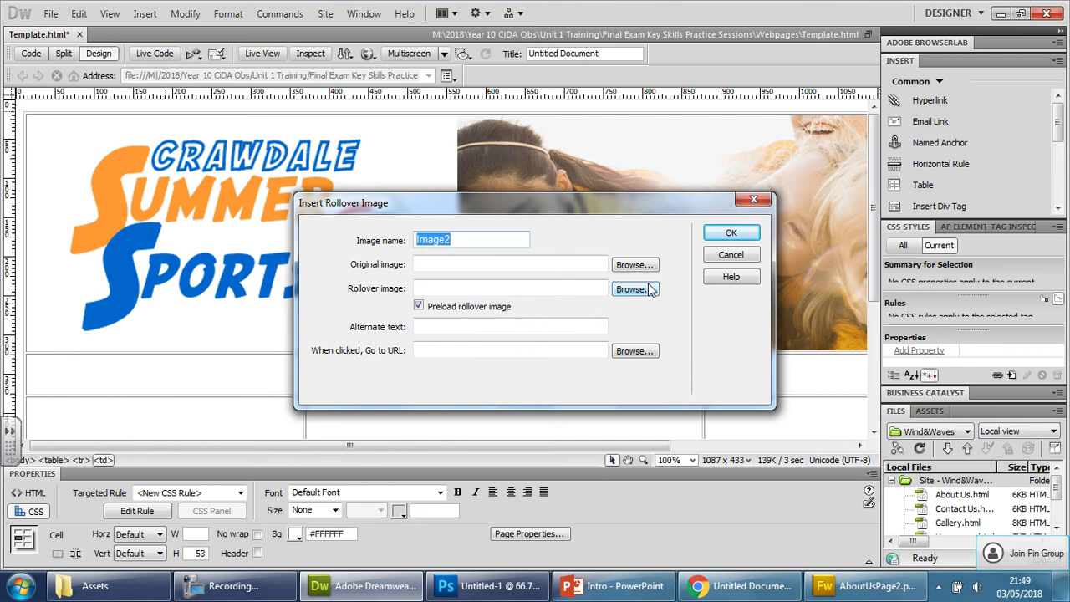
{"action": "left_click", "coordinate": [731, 254]}
{"action": "left_click", "coordinate": [146, 14]}
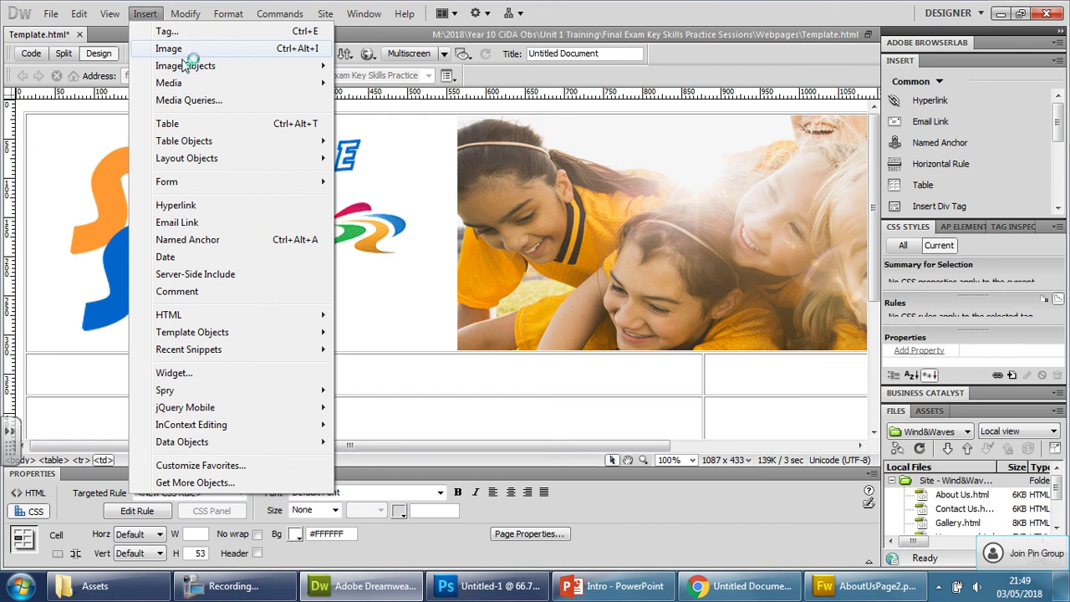
{"action": "mouse_move", "coordinate": [186, 69]}
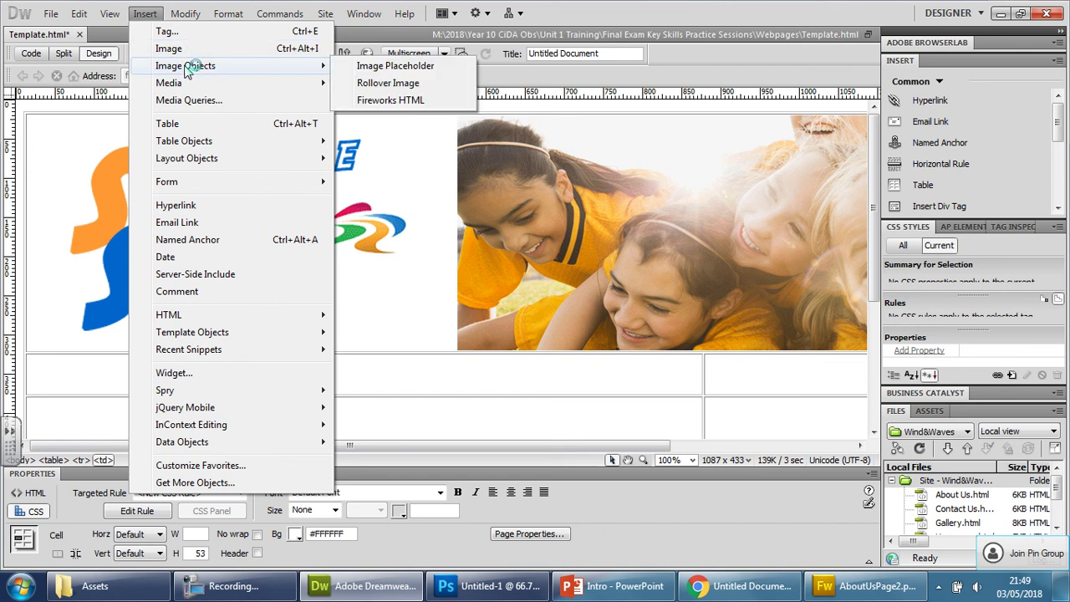
Set the rollover's original image to Buttons/HomePage1 without copying it to the site root
{"action": "left_click", "coordinate": [386, 83]}
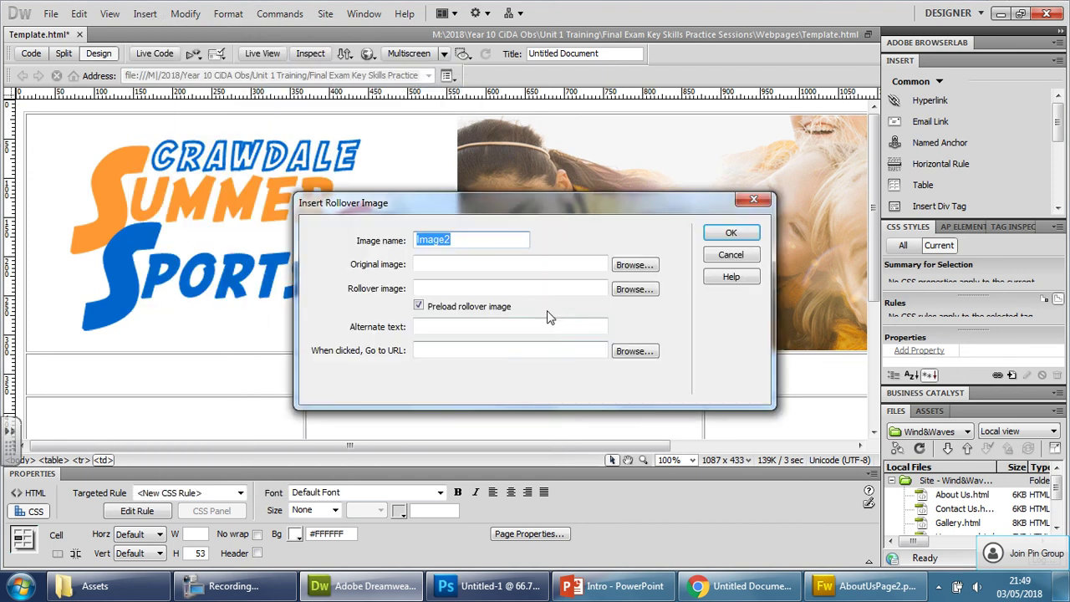
{"action": "left_click", "coordinate": [634, 264]}
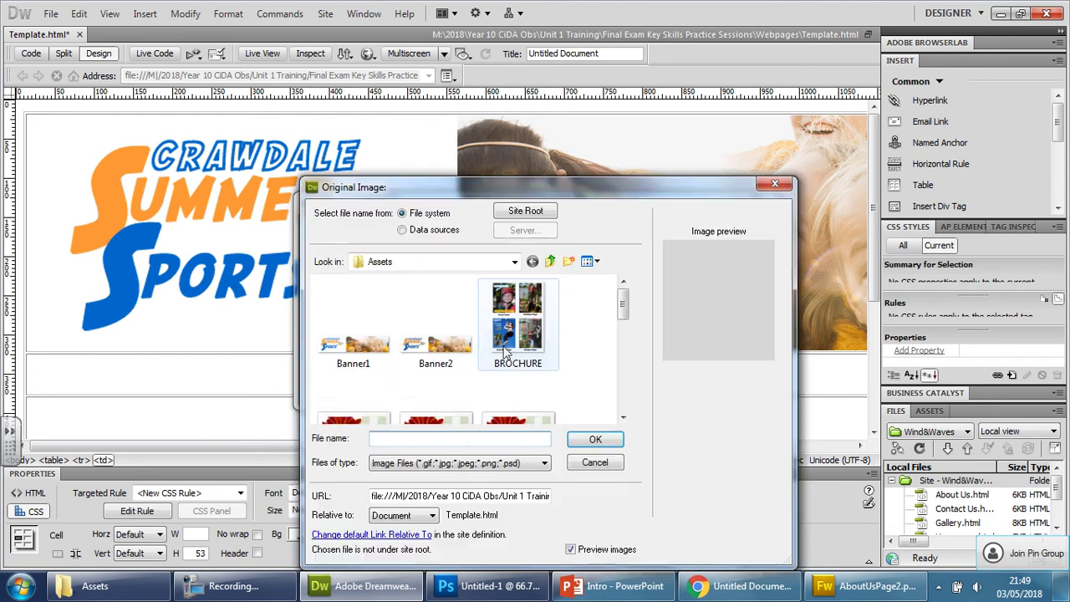
{"action": "left_click", "coordinate": [550, 262]}
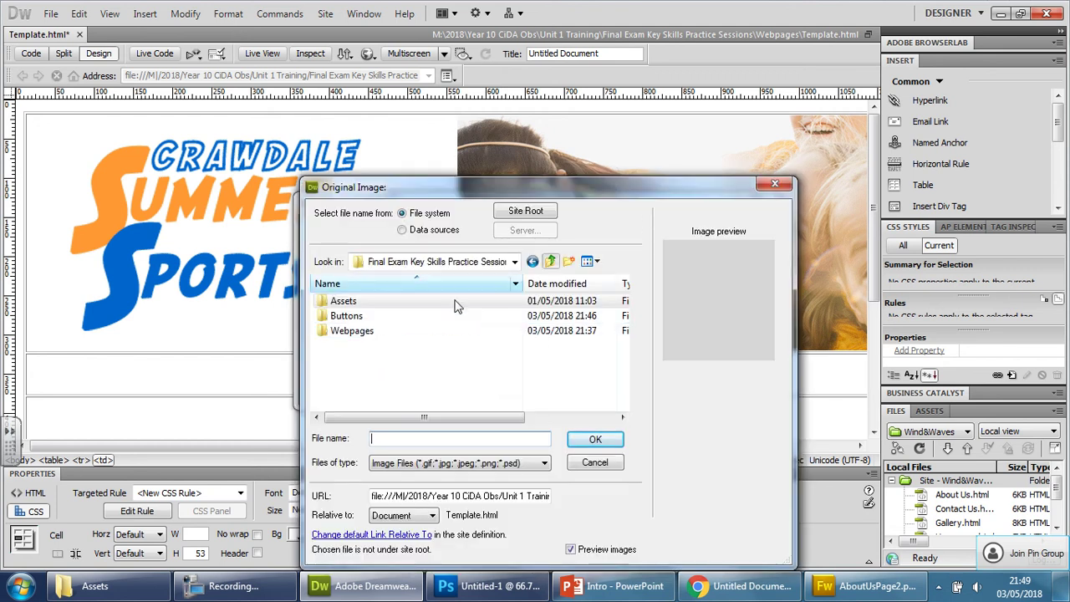
{"action": "double_click", "coordinate": [366, 316]}
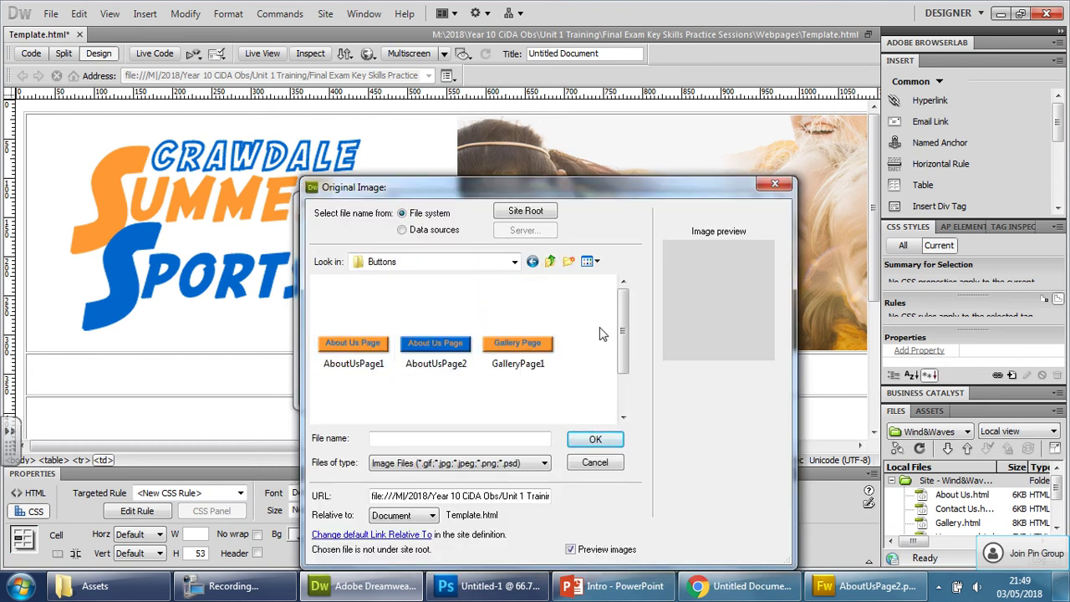
{"action": "scroll", "coordinate": [615, 324], "scroll_direction": "down", "scroll_amount": 1}
{"action": "left_click", "coordinate": [435, 393]}
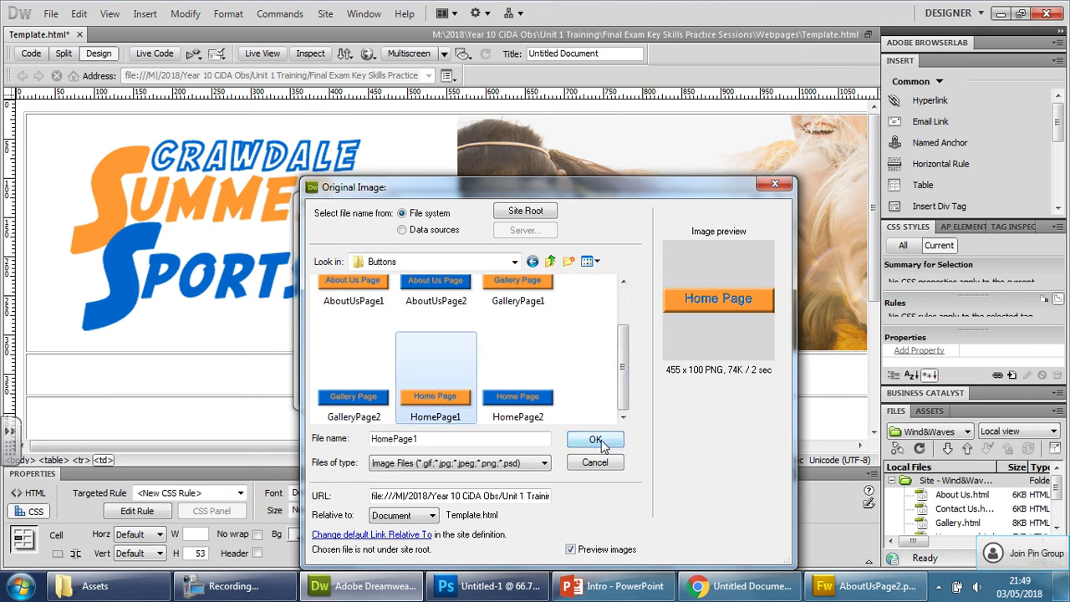
{"action": "left_click", "coordinate": [596, 441]}
{"action": "left_click", "coordinate": [582, 354]}
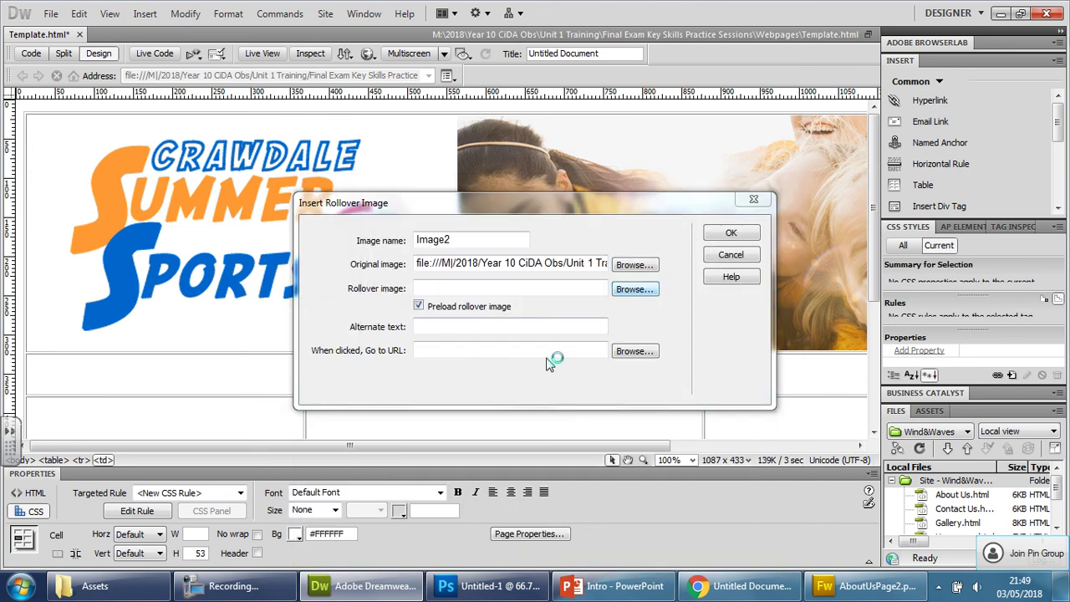
Set HomePage2 as the rollover image, name it HomepageButton, add alt text, and insert it
{"action": "scroll", "coordinate": [615, 406], "scroll_direction": "down", "scroll_amount": 1}
{"action": "left_click", "coordinate": [518, 400]}
{"action": "left_click", "coordinate": [599, 440]}
{"action": "left_click", "coordinate": [582, 353]}
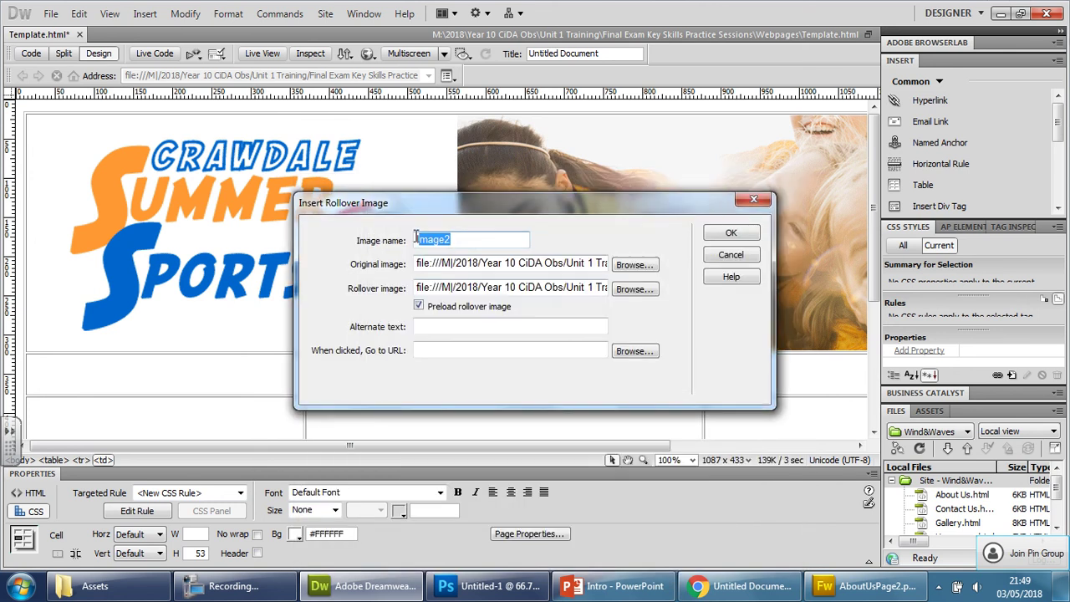
{"action": "type", "text": "Homep"}
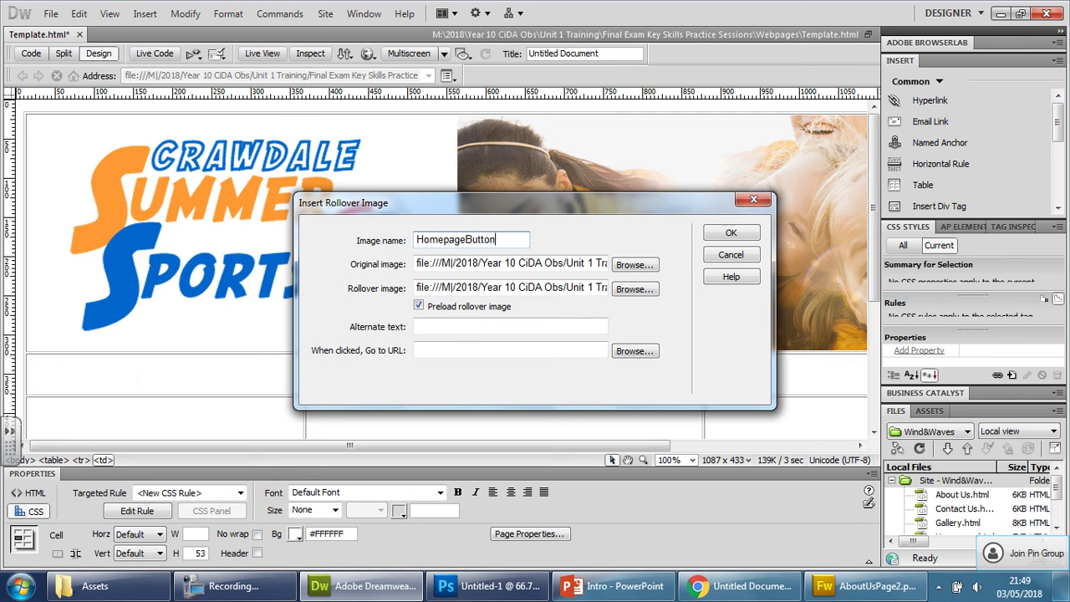
{"action": "left_click", "coordinate": [448, 325]}
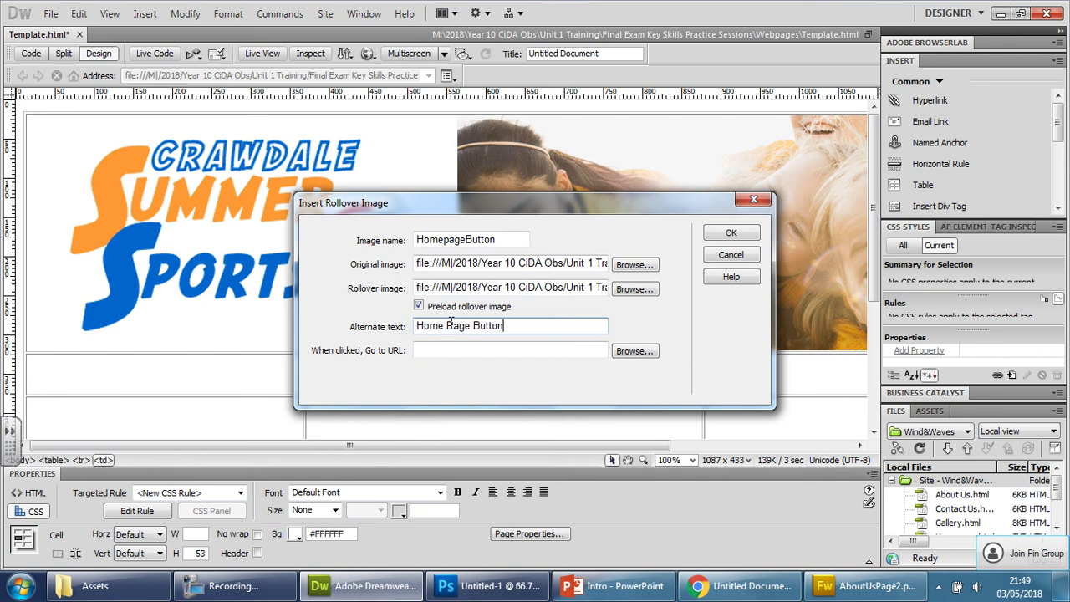
{"action": "left_click", "coordinate": [731, 232]}
Narrow the table column and merge the banner row into a single cell
{"action": "scroll", "coordinate": [484, 398], "scroll_direction": "down", "scroll_amount": 4}
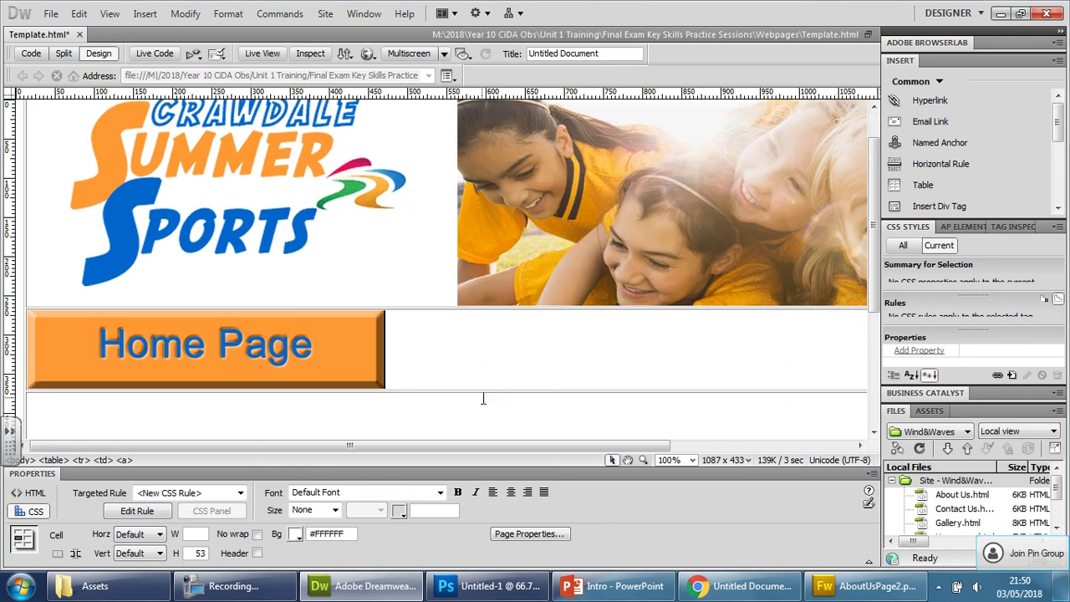
{"action": "scroll", "coordinate": [483, 398], "scroll_direction": "up", "scroll_amount": 1}
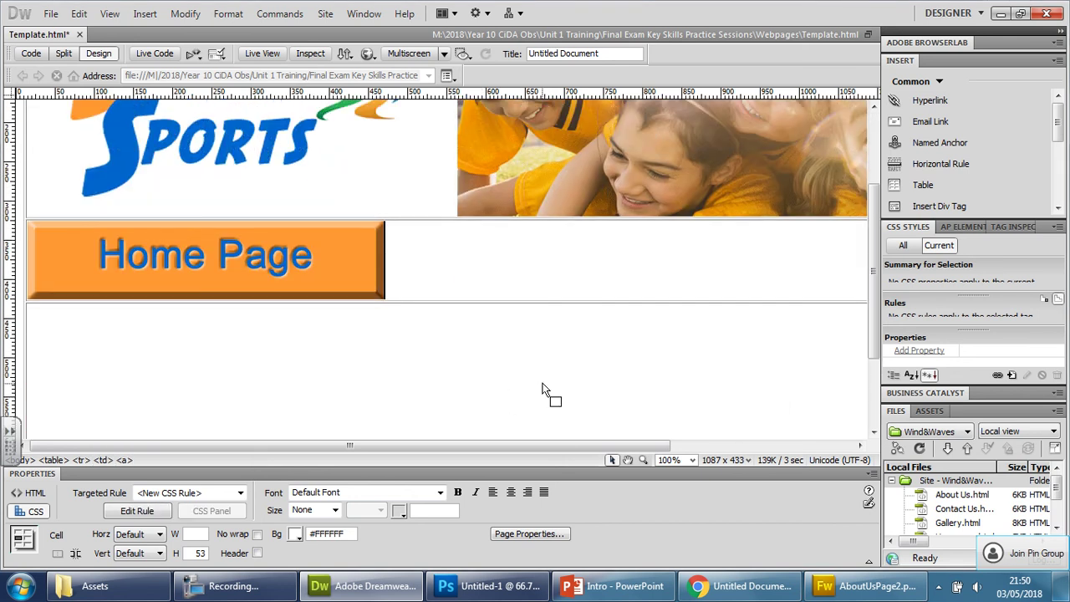
{"action": "scroll", "coordinate": [550, 394], "scroll_direction": "down", "scroll_amount": 1}
{"action": "left_click_drag", "start_coordinate": [701, 258], "coordinate": [593, 246]}
{"action": "right_click", "coordinate": [729, 244]}
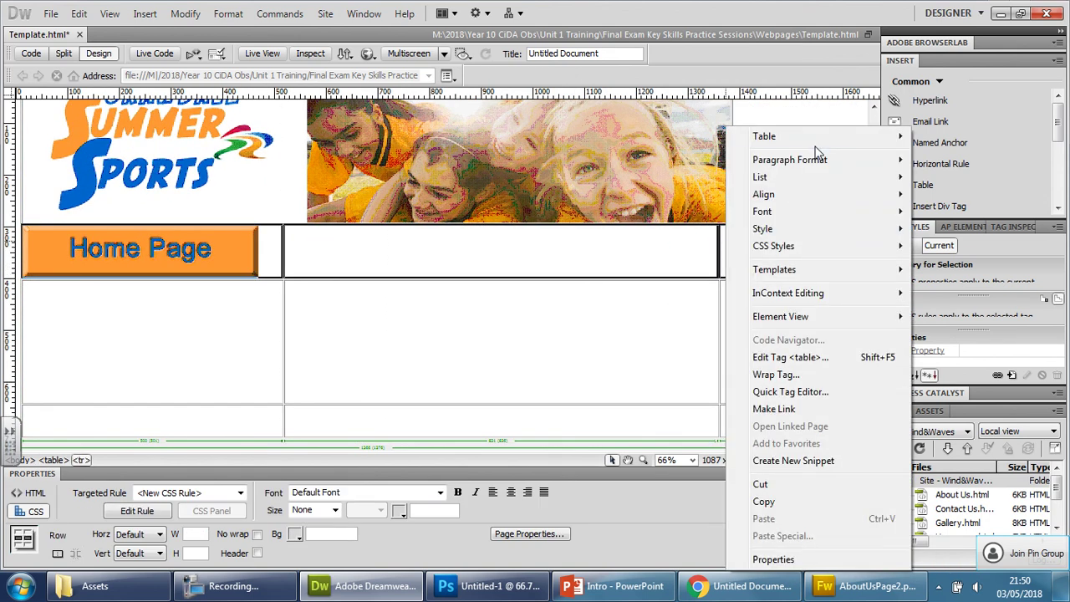
{"action": "mouse_move", "coordinate": [818, 144]}
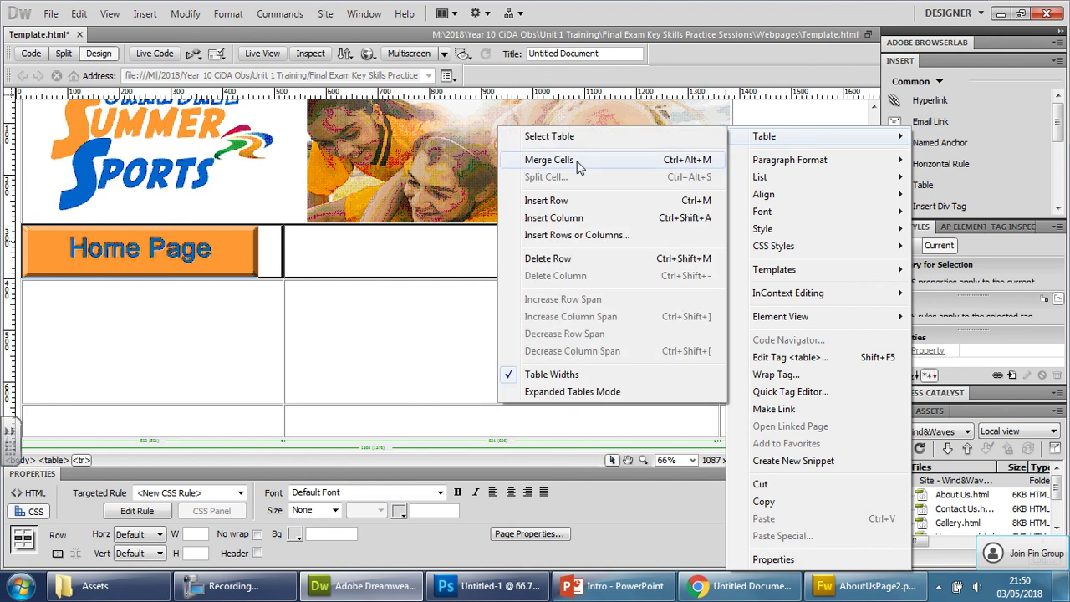
{"action": "left_click", "coordinate": [548, 160]}
Insert another rollover image beside the Home Page button, then save the page with Ctrl+S
{"action": "left_click", "coordinate": [323, 251]}
{"action": "scroll", "coordinate": [323, 251], "scroll_direction": "up", "scroll_amount": 1}
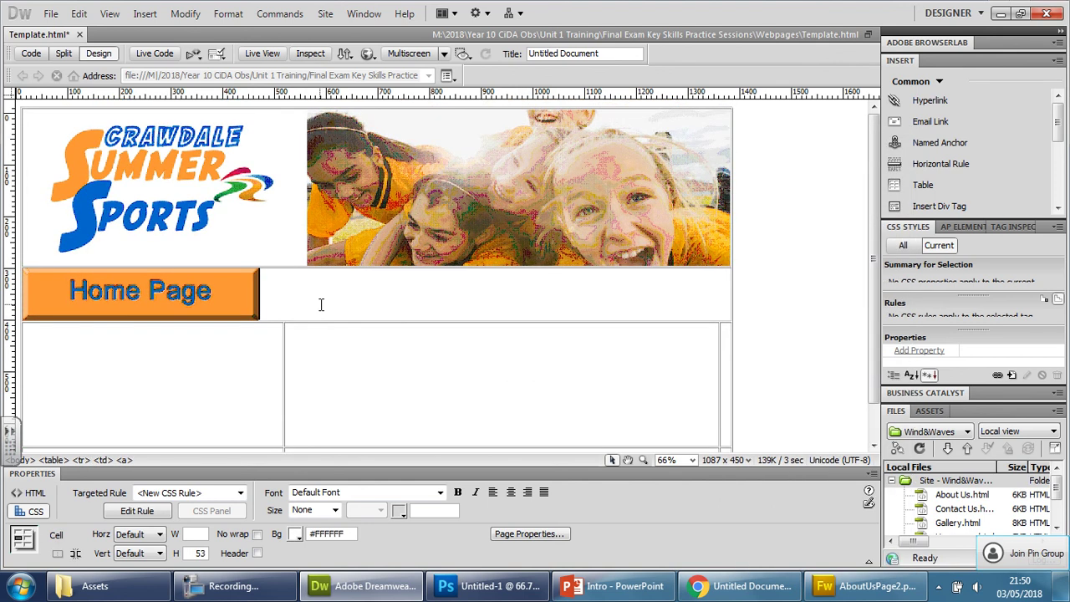
{"action": "left_click", "coordinate": [144, 15]}
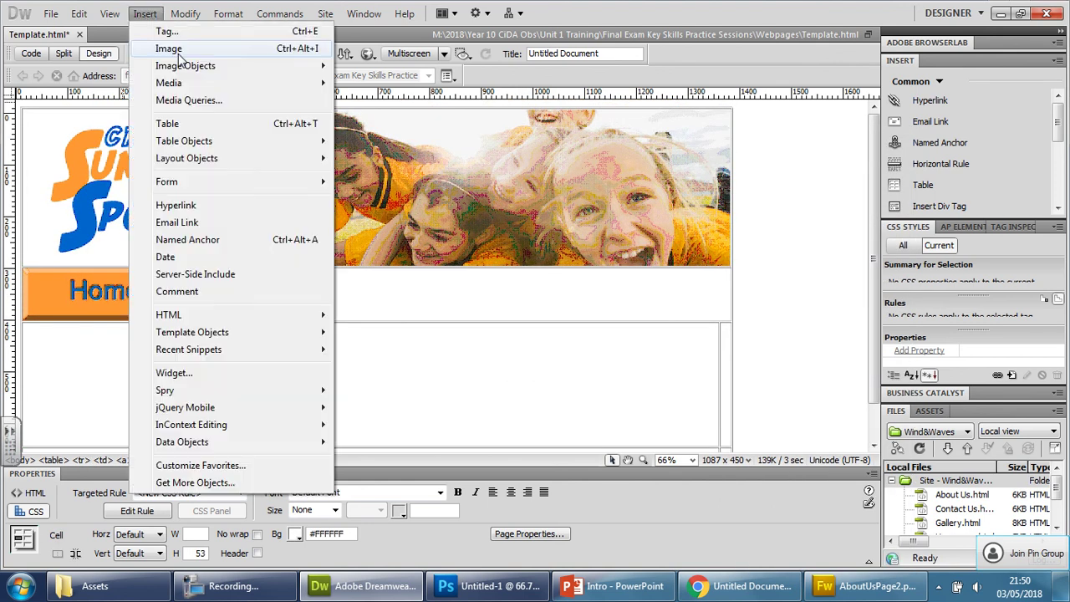
{"action": "mouse_move", "coordinate": [188, 67]}
{"action": "left_click", "coordinate": [388, 84]}
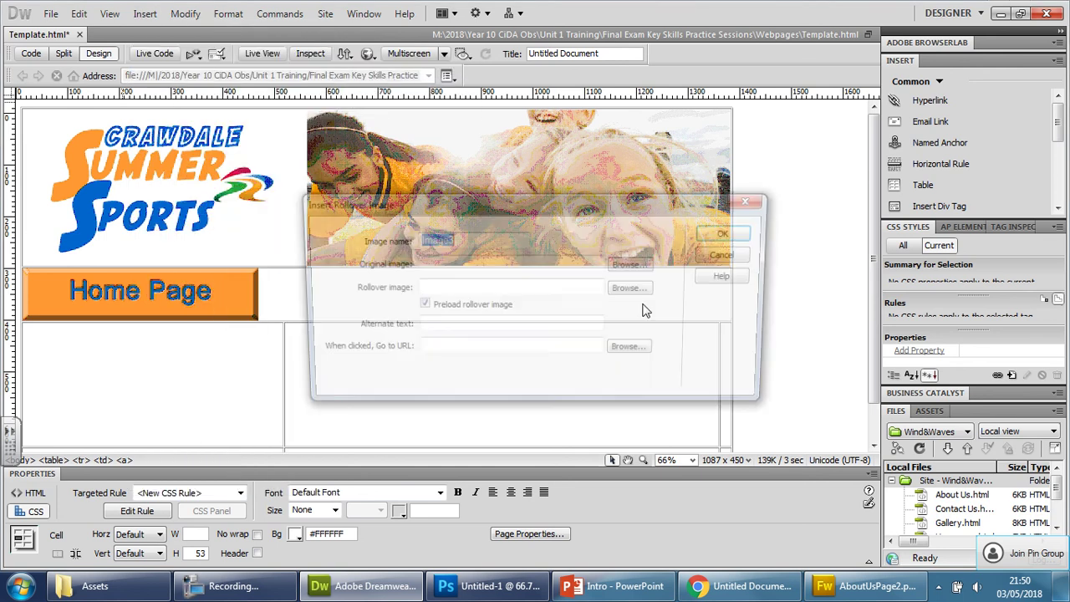
{"action": "left_click", "coordinate": [233, 586]}
{"action": "left_click", "coordinate": [983, 86]}
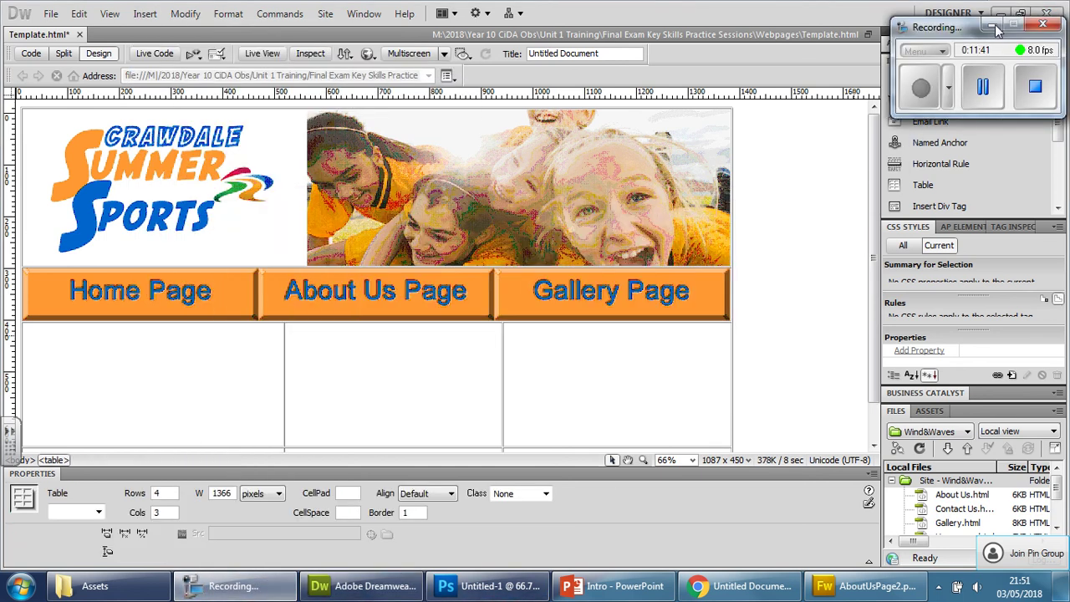
{"action": "left_click", "coordinate": [997, 27]}
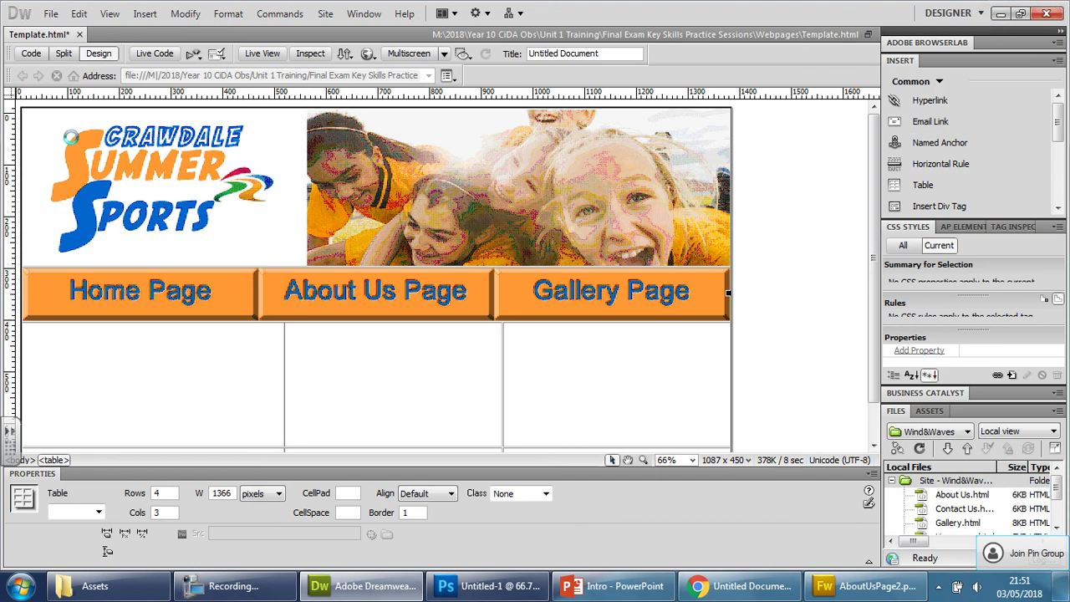
{"action": "key", "text": "ctrl+s"}
Reload Template.html in Chrome to show the Home, About Us and Gallery Page buttons
{"action": "left_click", "coordinate": [770, 568]}
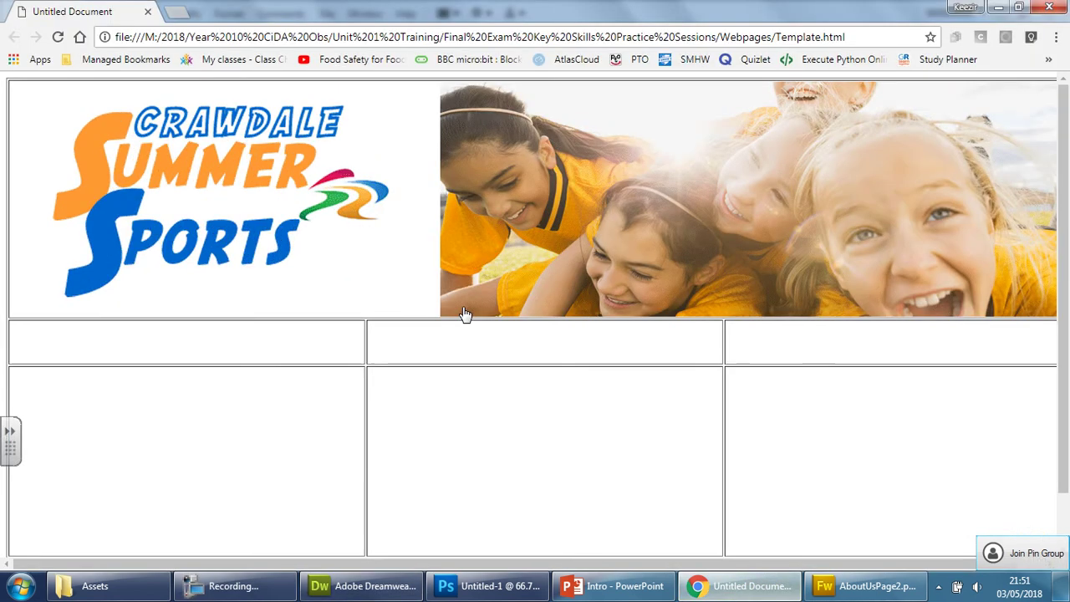
{"action": "left_click", "coordinate": [58, 37]}
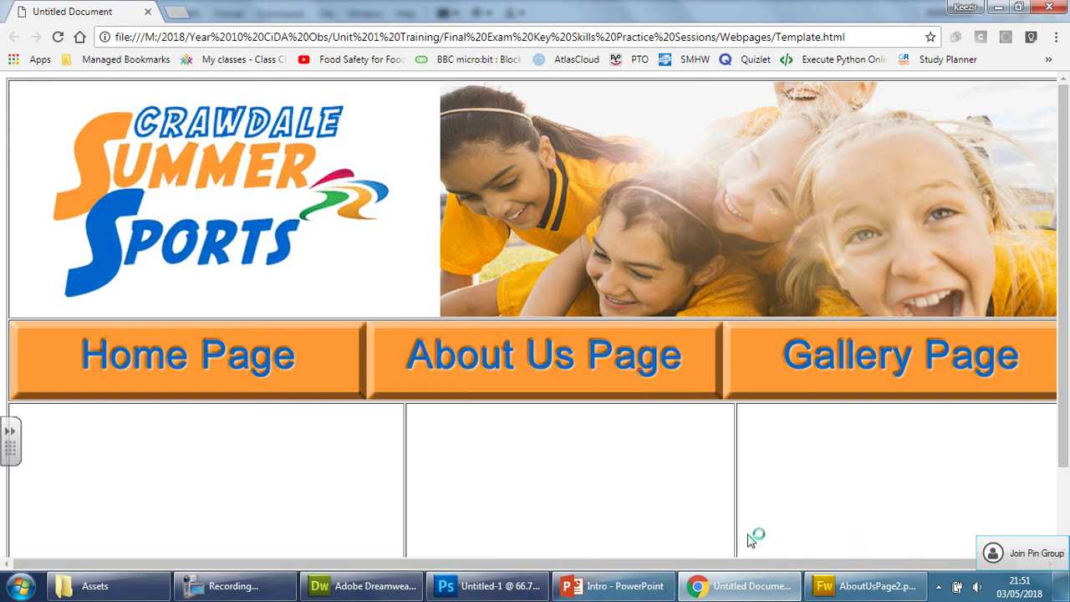
{"action": "scroll", "coordinate": [781, 437], "scroll_direction": "down", "scroll_amount": 1}
{"action": "scroll", "coordinate": [781, 437], "scroll_direction": "up", "scroll_amount": 1}
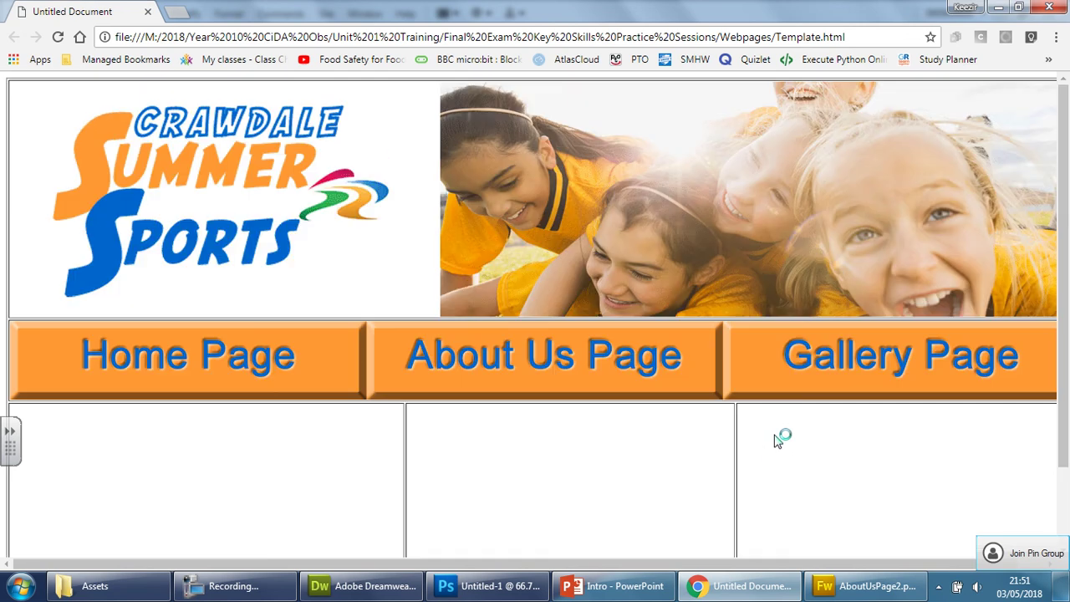